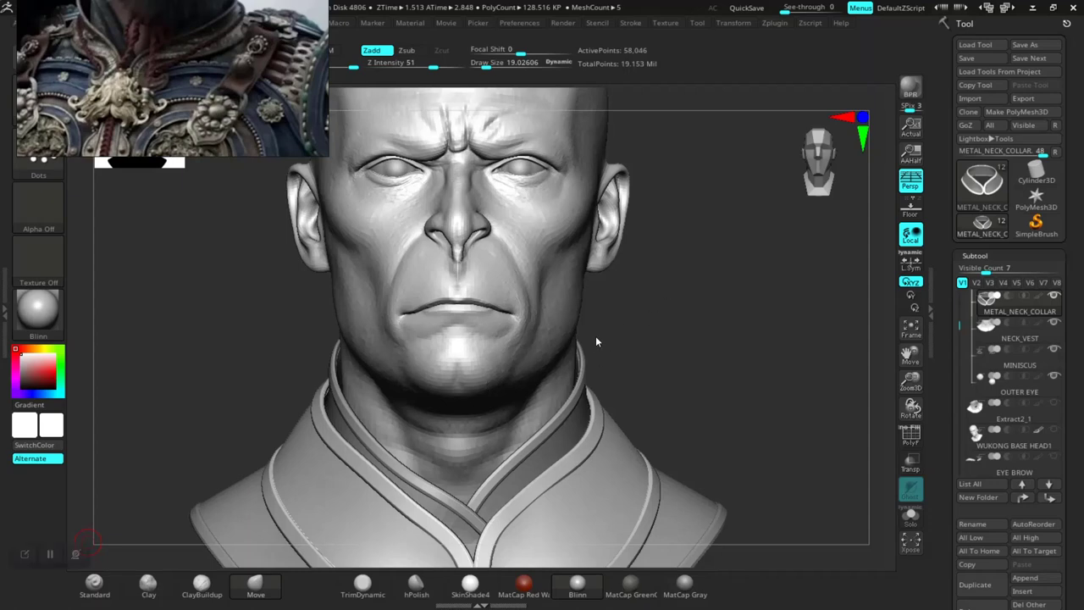
# - Inspect the bust from several angles and make WUKONG BASE HEAD the active subtool
pyautogui.moveTo(649, 404); pyautogui.dragTo(694, 342)
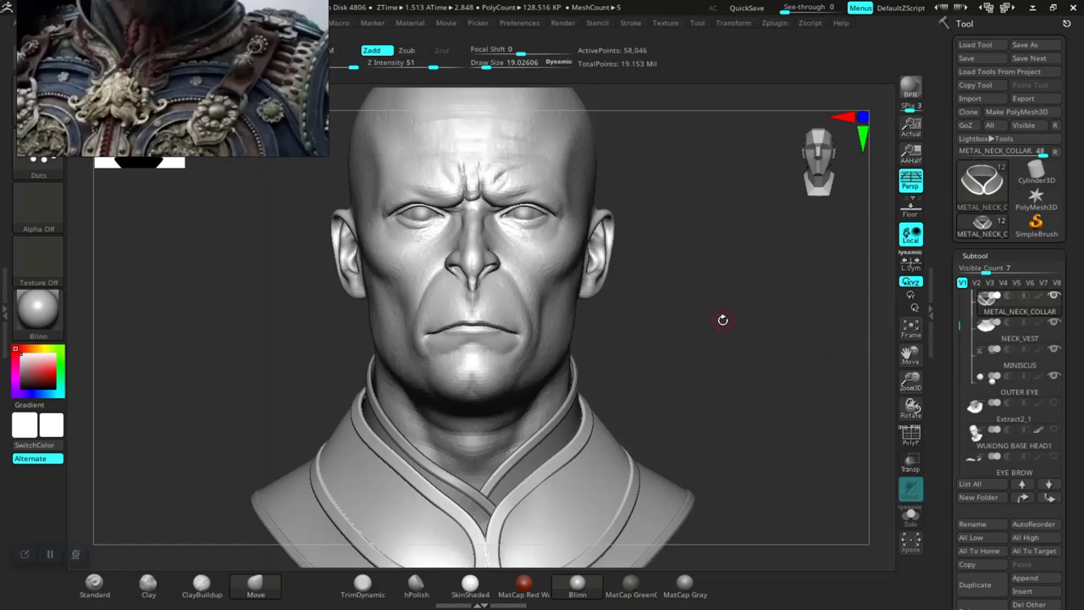
pyautogui.moveTo(669, 359); pyautogui.dragTo(520, 274)
pyautogui.moveTo(728, 406); pyautogui.dragTo(492, 483)
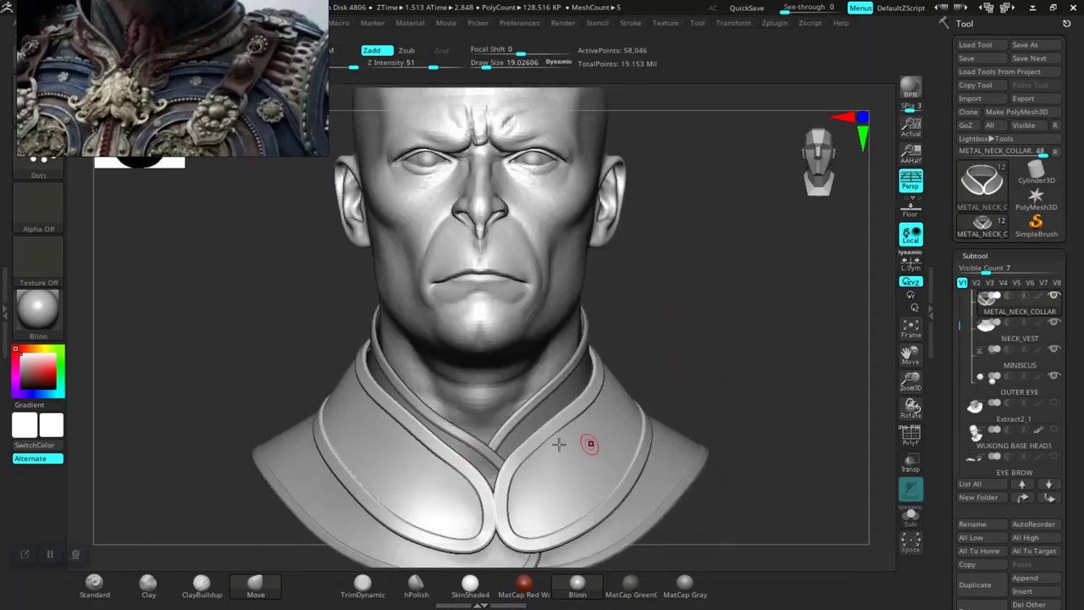
pyautogui.keyDown('alt'); pyautogui.moveTo(834, 303); pyautogui.dragTo(580, 327); pyautogui.keyUp('alt')
pyautogui.keyDown('alt'); pyautogui.click(545, 317); pyautogui.keyUp('alt')
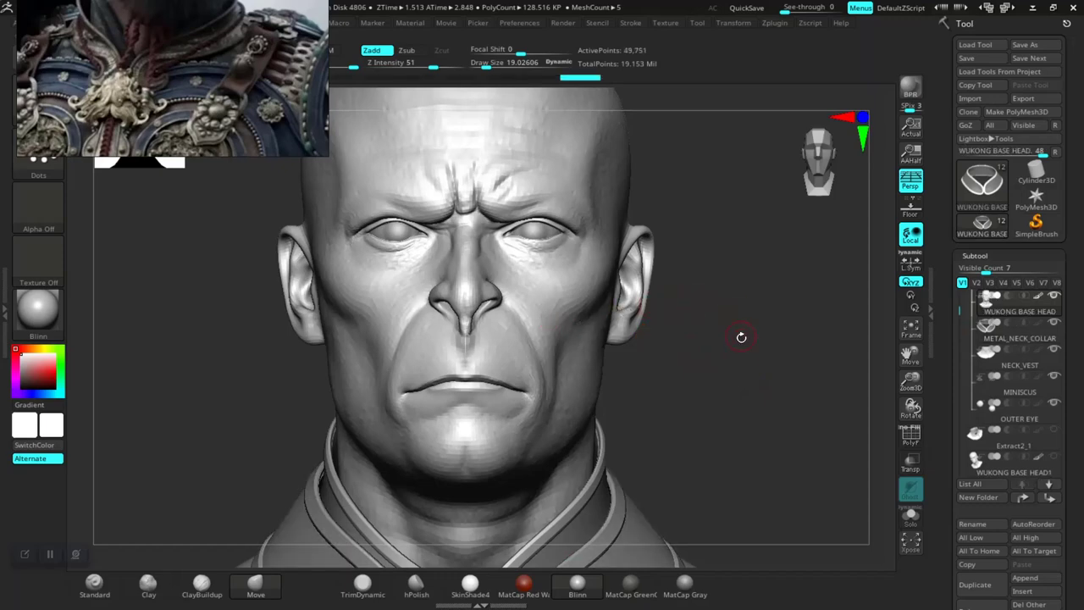
# - Set the head subtool's UV Map Size to 4096
pyautogui.moveTo(741, 337); pyautogui.dragTo(839, 352)
pyautogui.scroll(-1, 947, 386)
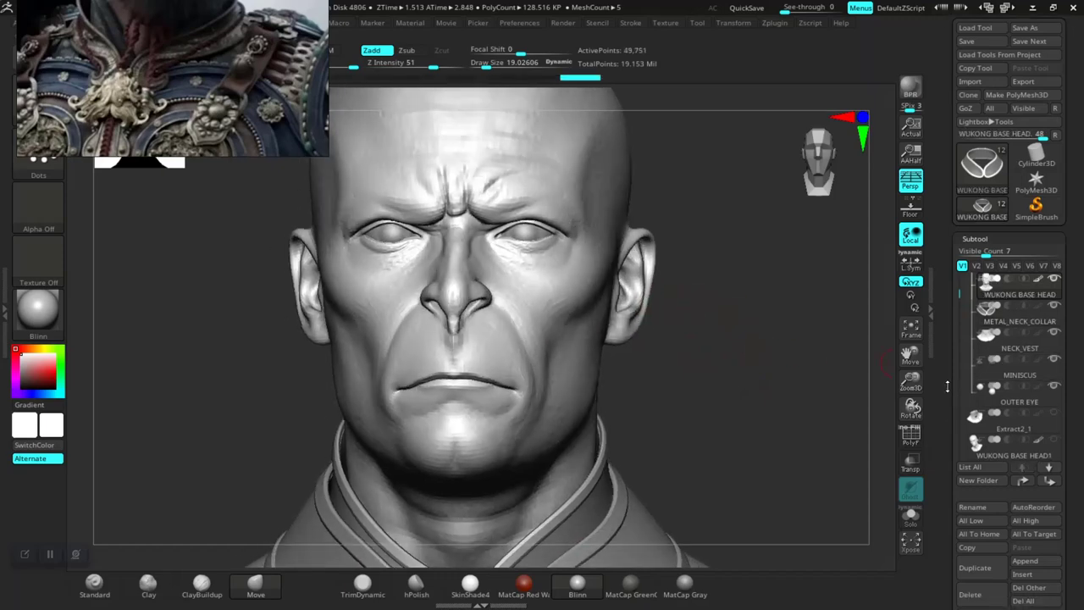
pyautogui.scroll(-4, 946, 386)
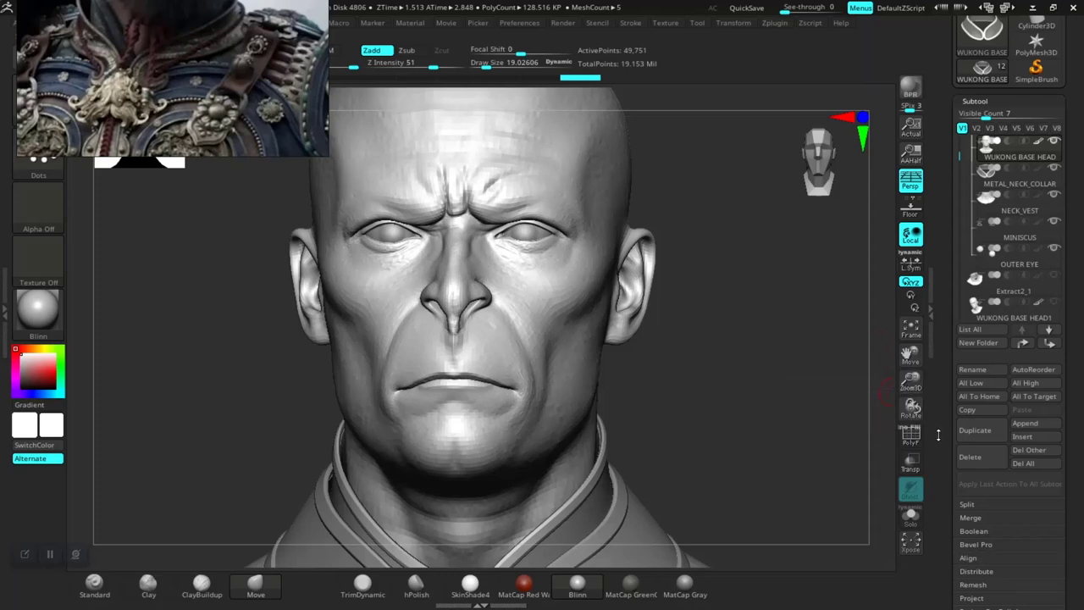
pyautogui.scroll(-10, 938, 434)
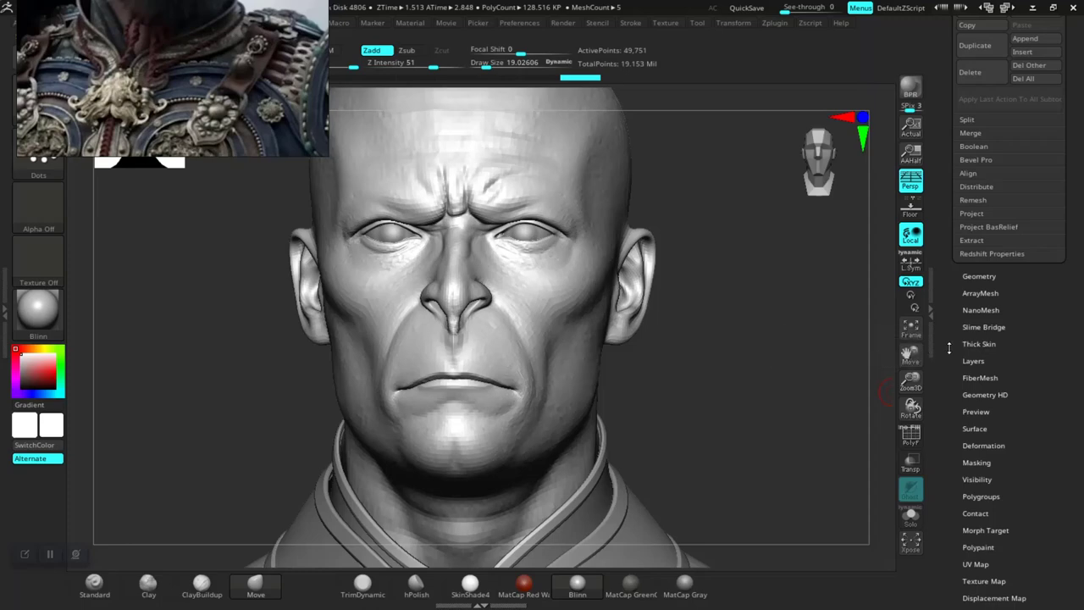
pyautogui.scroll(-7, 950, 352)
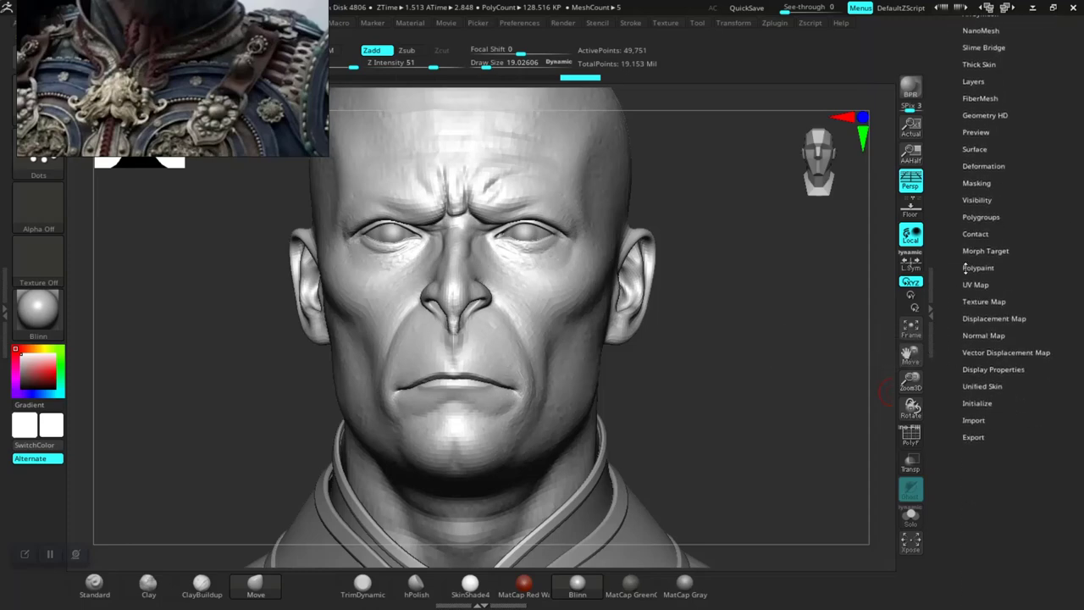
pyautogui.click(974, 285)
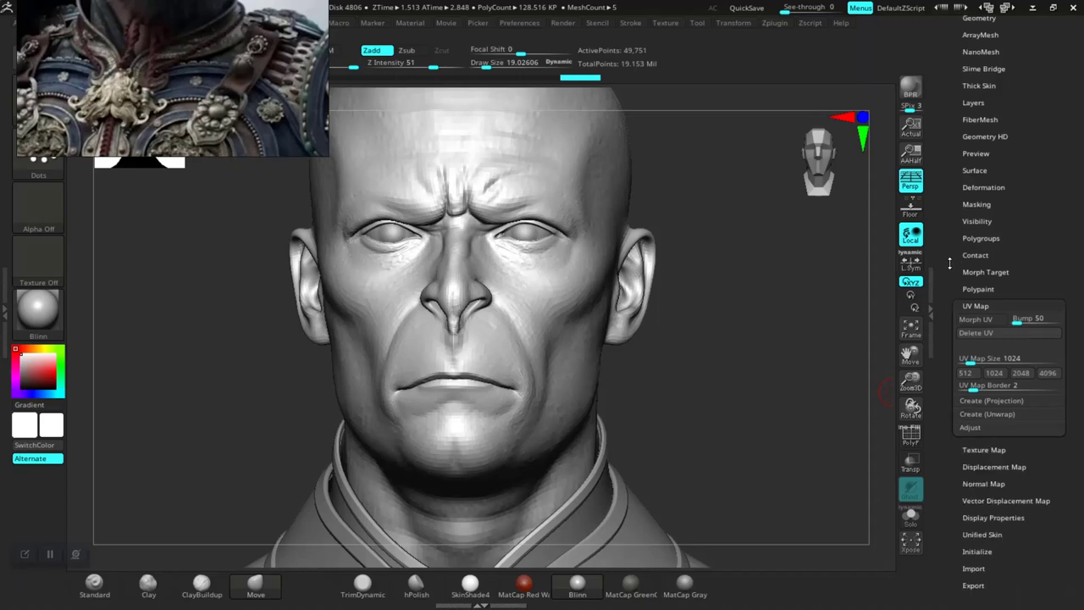
pyautogui.click(1047, 320)
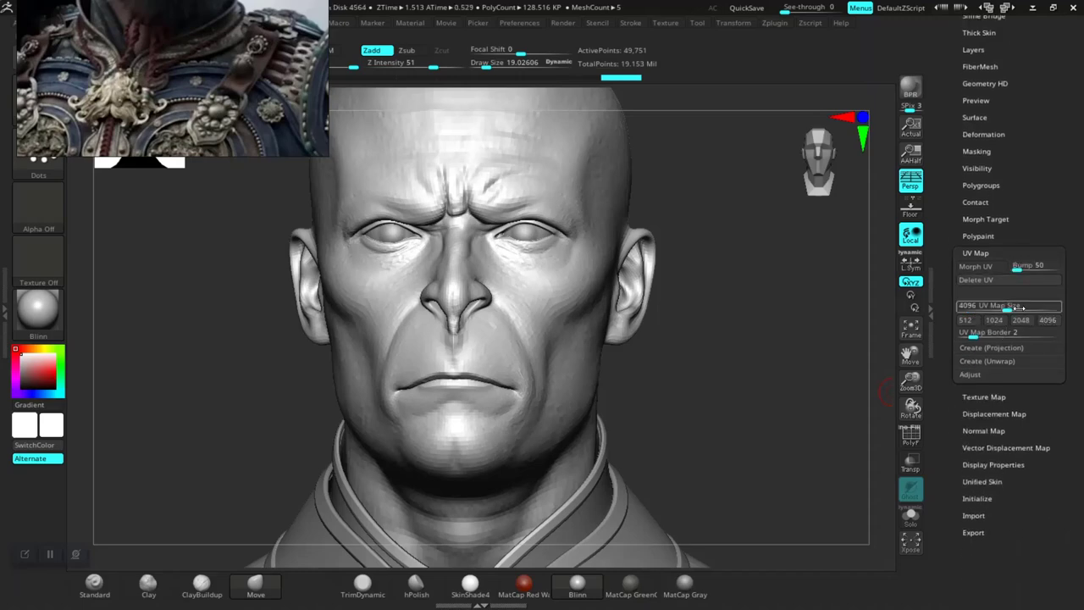
pyautogui.click(975, 253)
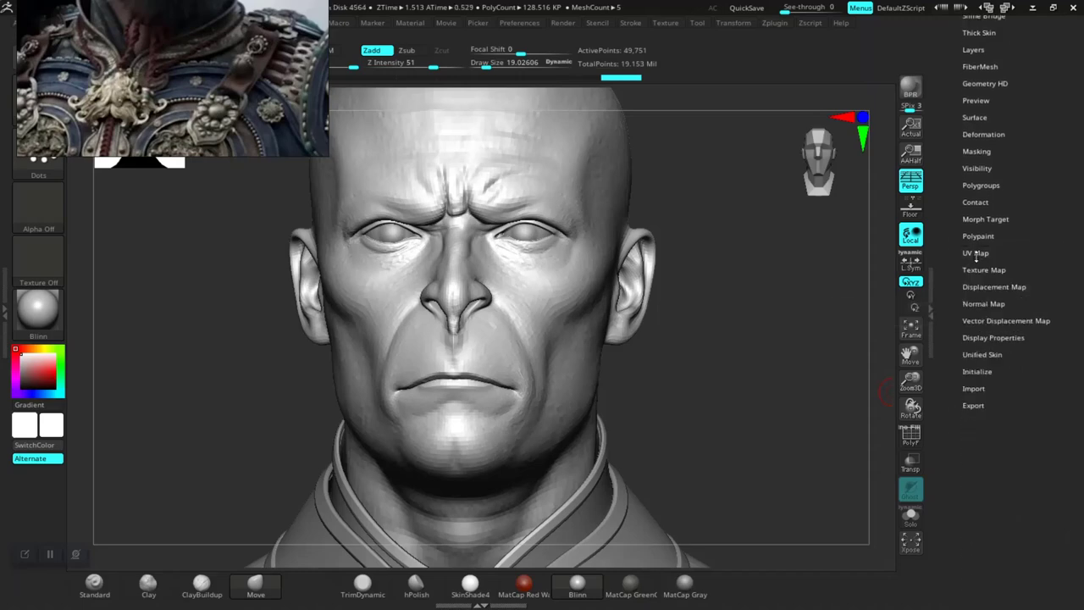
# - Create a 4096 normal map for WUKONG BASE HEAD and clone it into the texture library
pyautogui.click(980, 303)
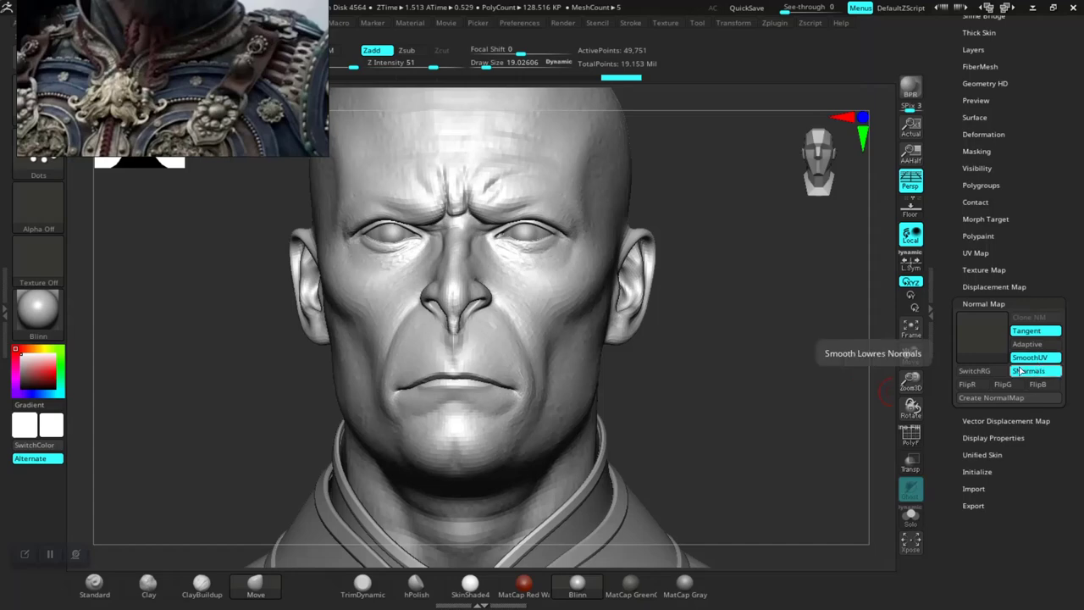
pyautogui.click(982, 399)
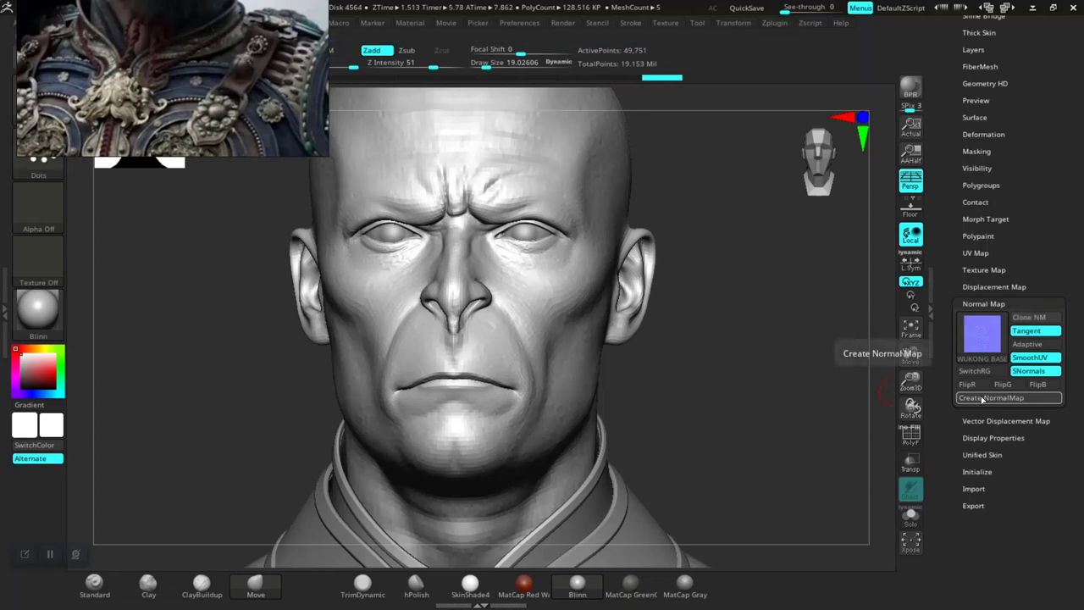
pyautogui.moveTo(991, 359)
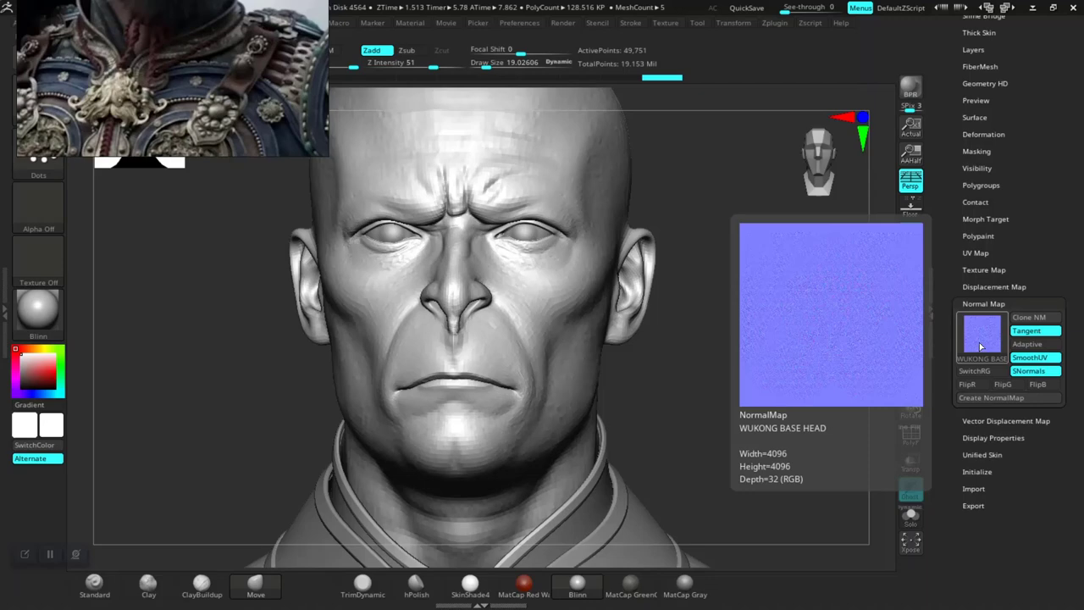
pyautogui.click(1028, 316)
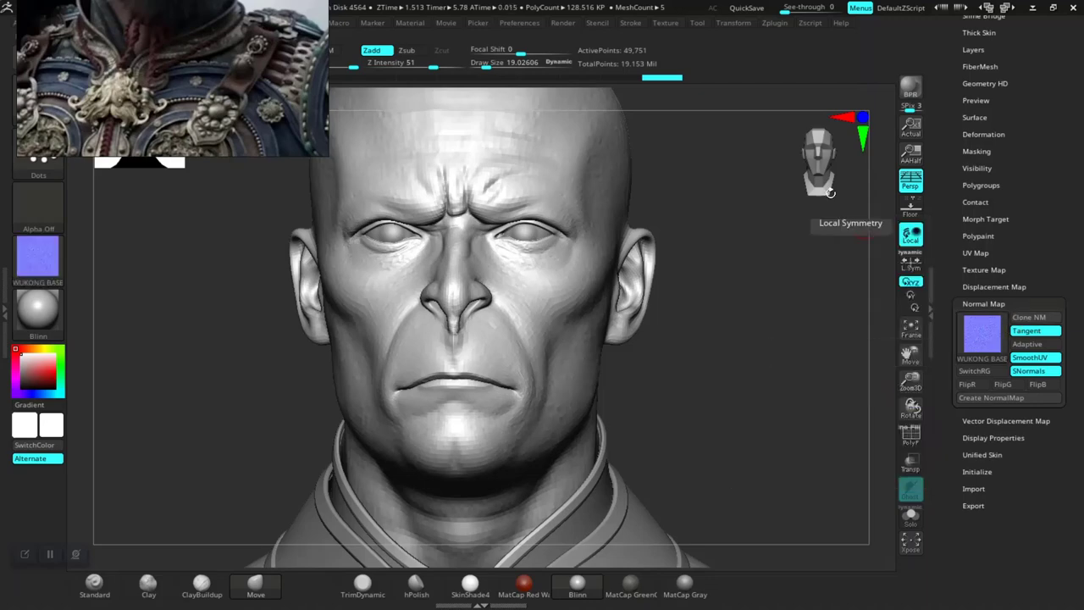
pyautogui.click(660, 25)
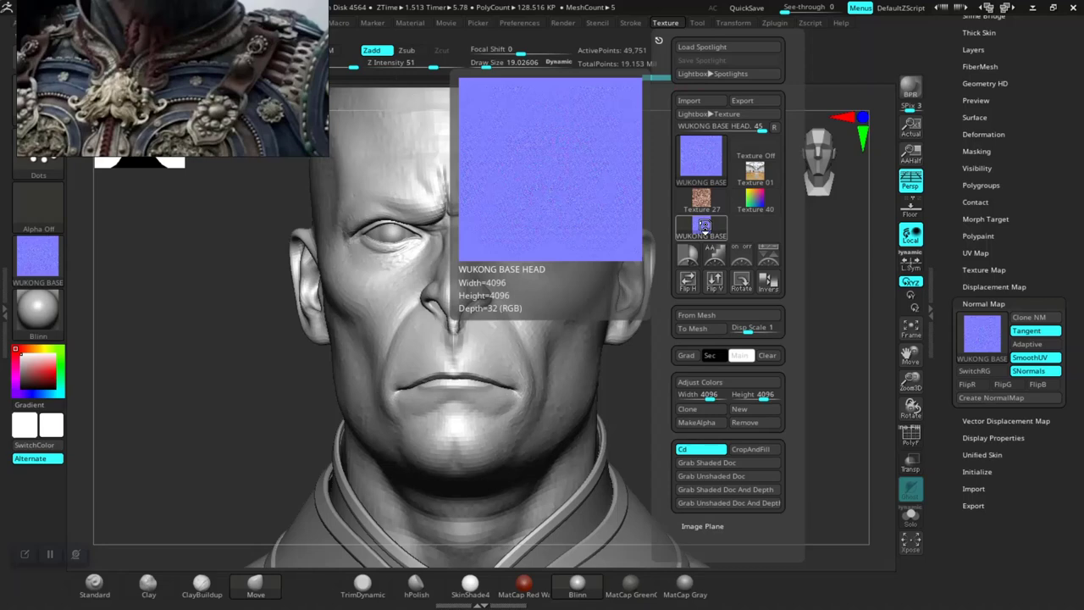
# - Export the cloned normal map texture into a new ZMAPS folder inside ZEXPORT
pyautogui.click(705, 225)
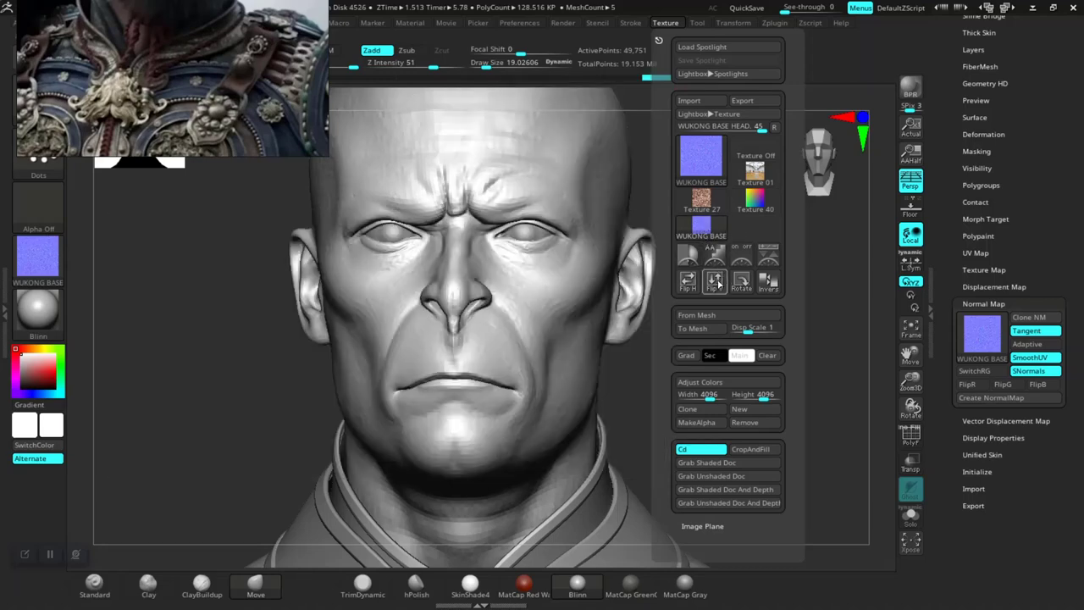
pyautogui.click(742, 100)
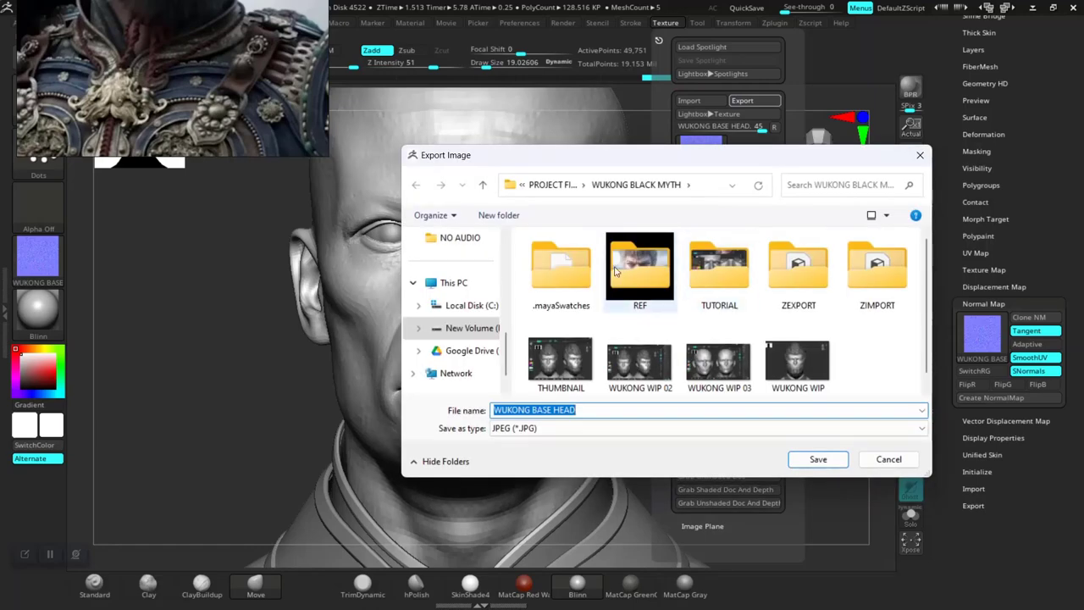
pyautogui.doubleClick(817, 280)
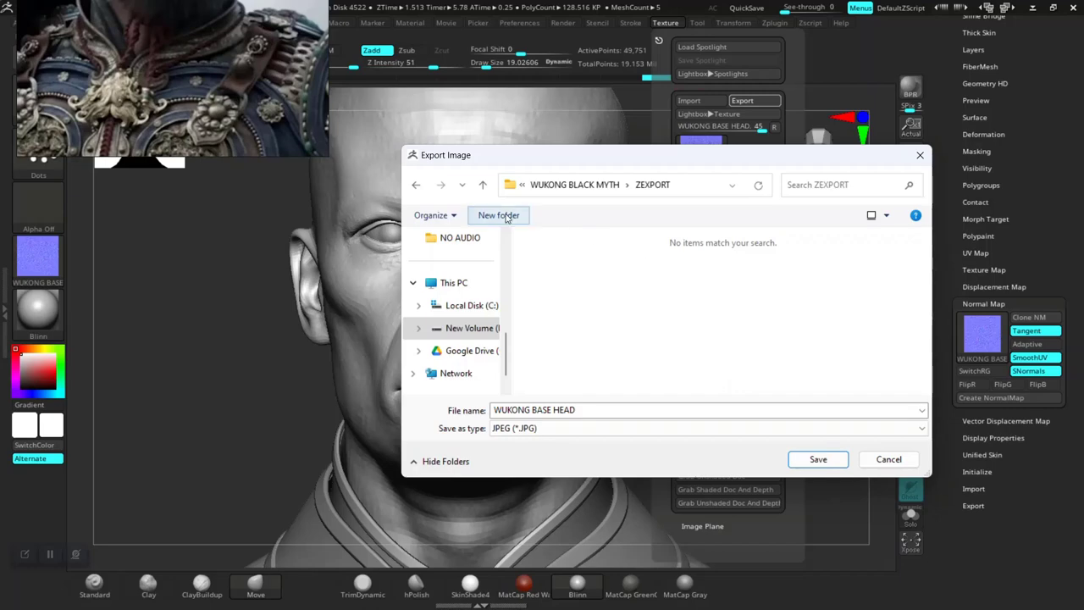
pyautogui.write('ZM')
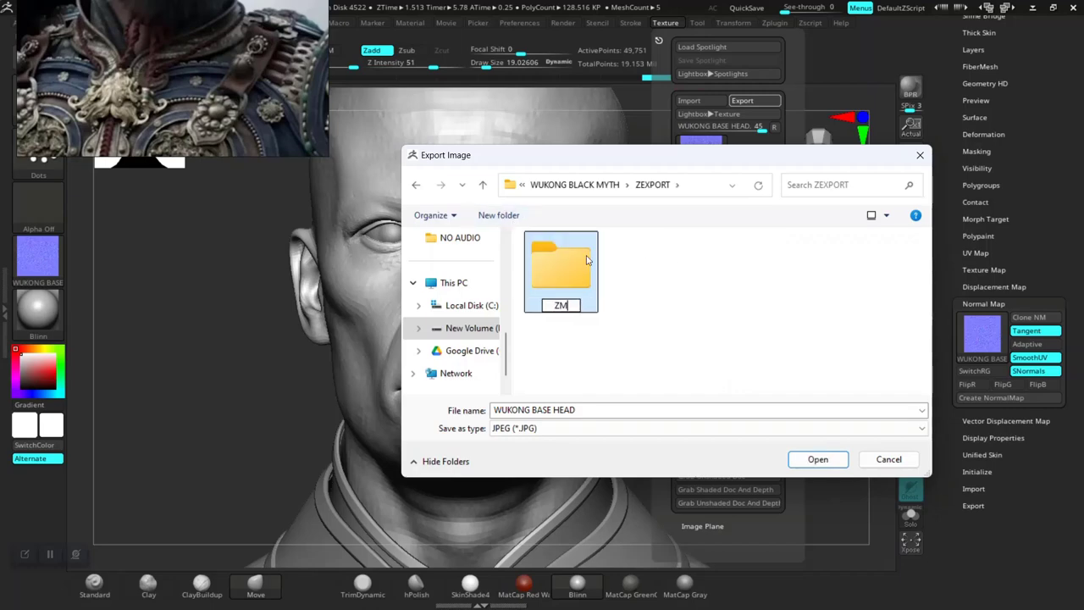
pyautogui.write('APS')
pyautogui.doubleClick(561, 269)
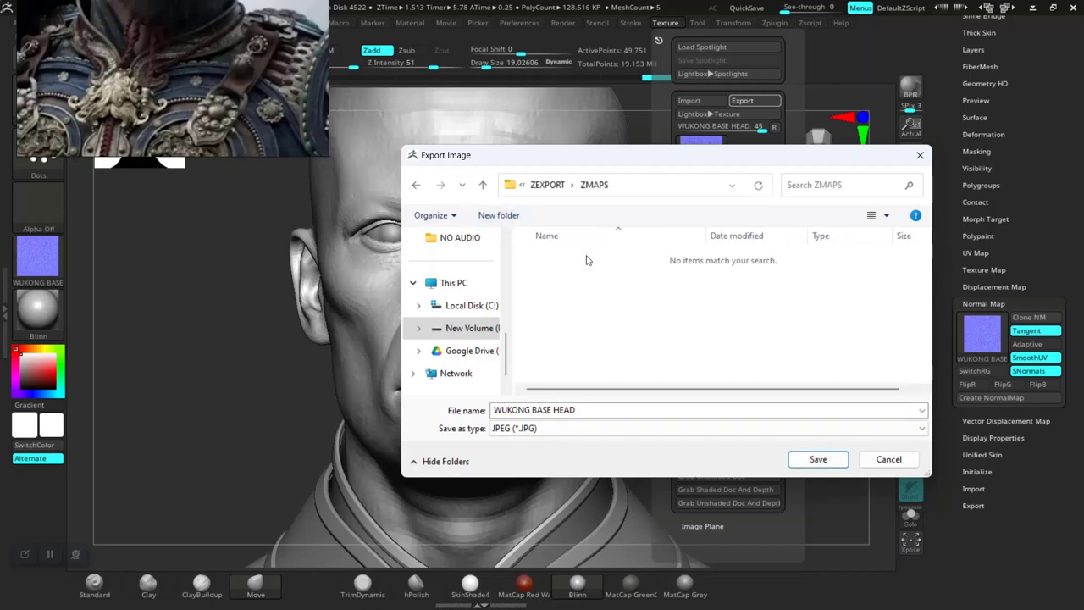
# - Save it as a PNG named WUKONG BASE HEAD NORMAL
pyautogui.click(589, 409)
pyautogui.click(590, 409)
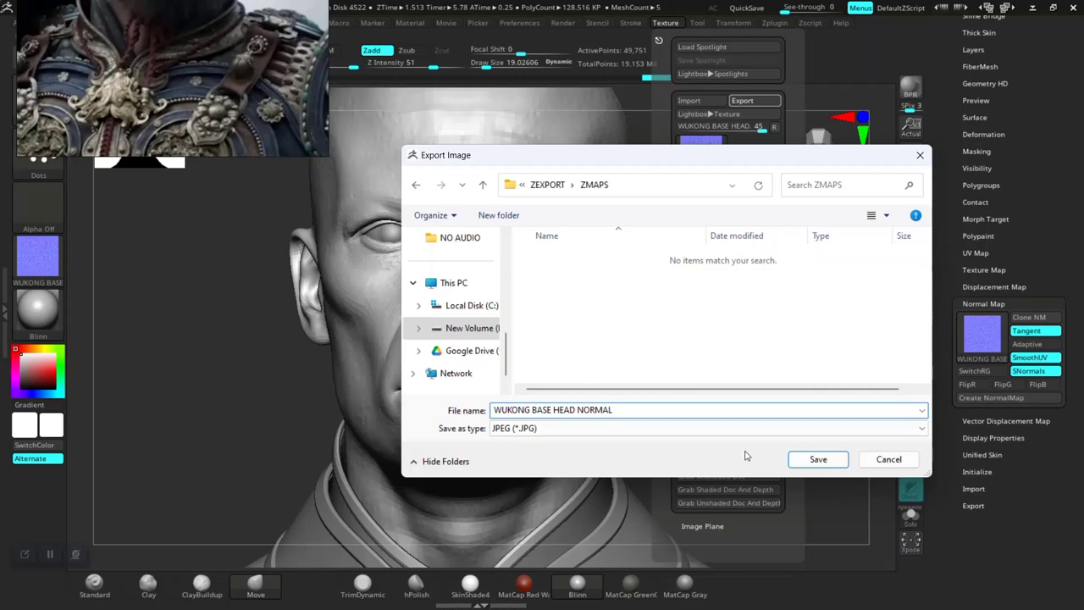
pyautogui.click(633, 429)
pyautogui.click(542, 464)
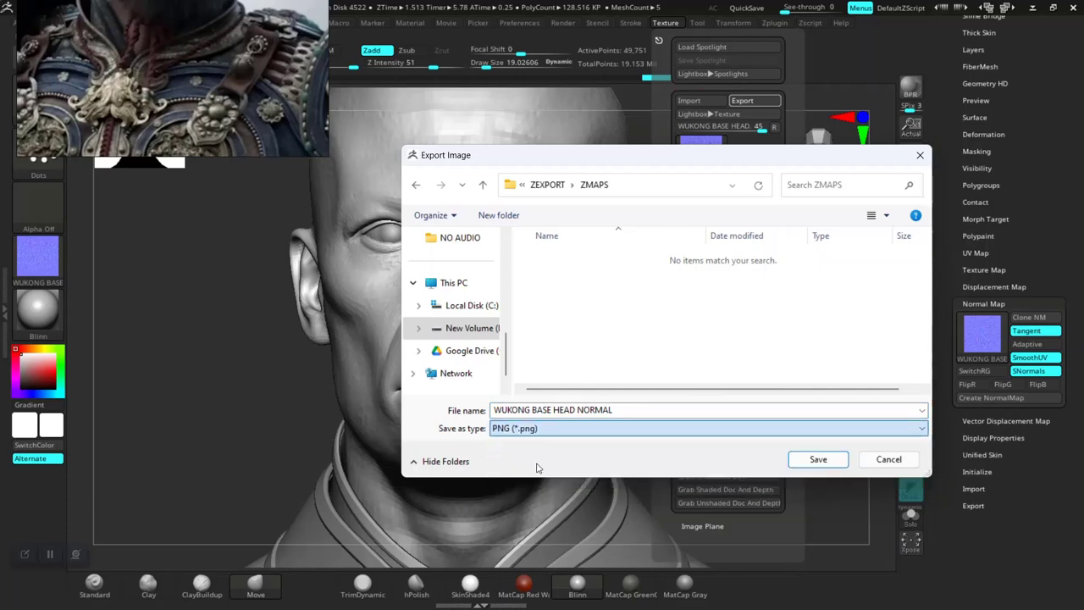
pyautogui.click(806, 460)
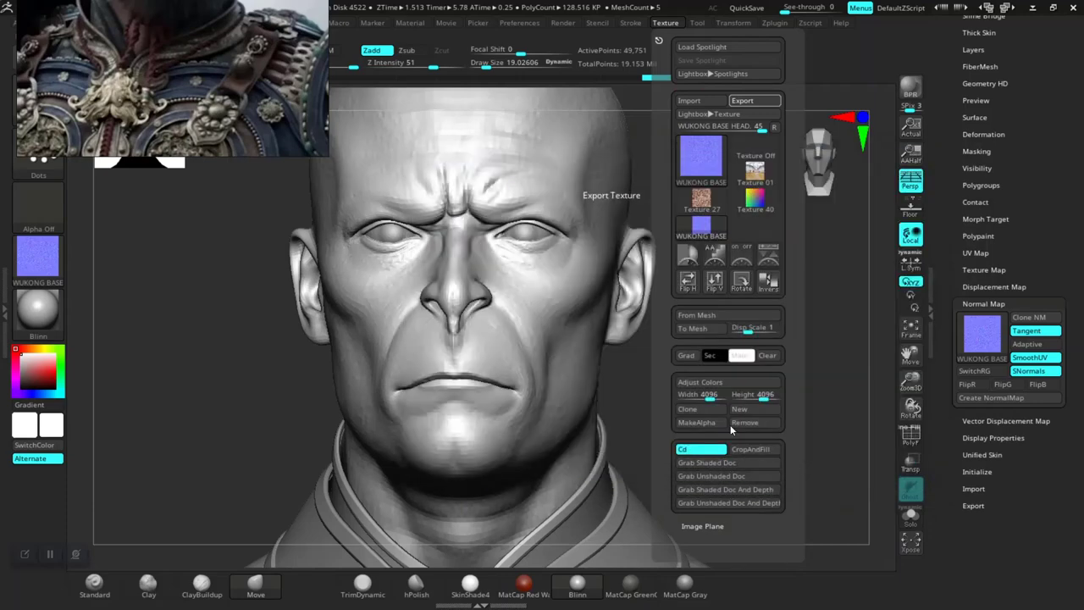
# - Close the texture library and the Creative Cloud error window
pyautogui.click(742, 422)
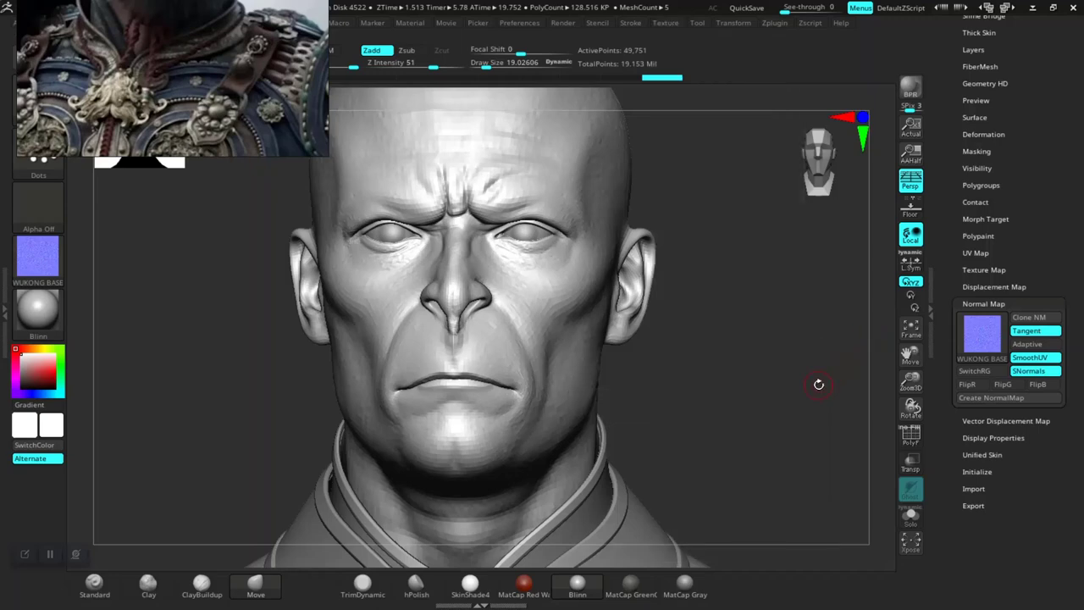
pyautogui.hotkey('alt', 'Tab')
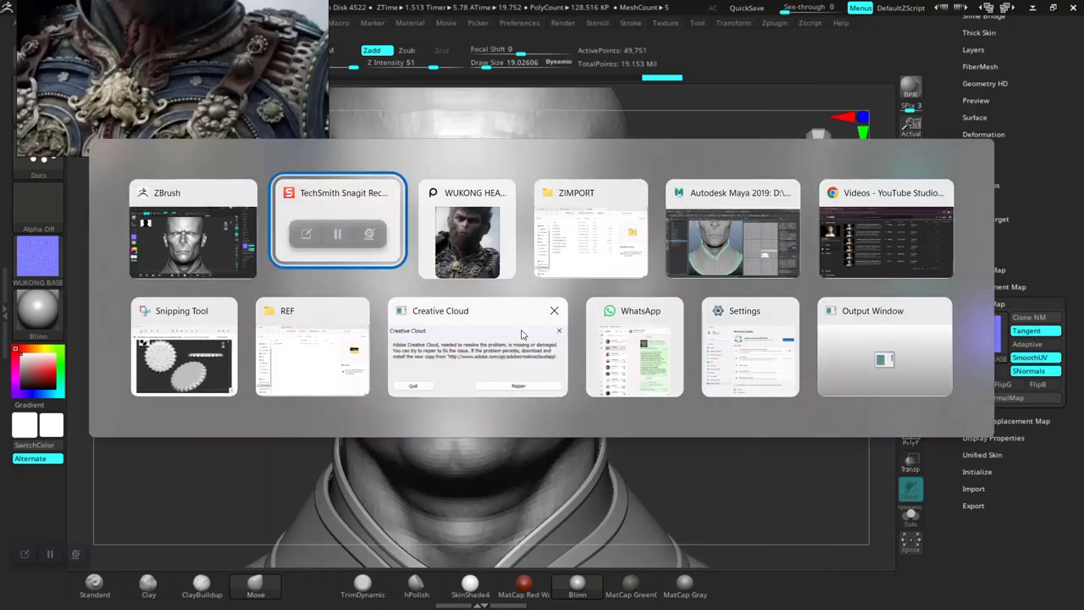
pyautogui.click(553, 311)
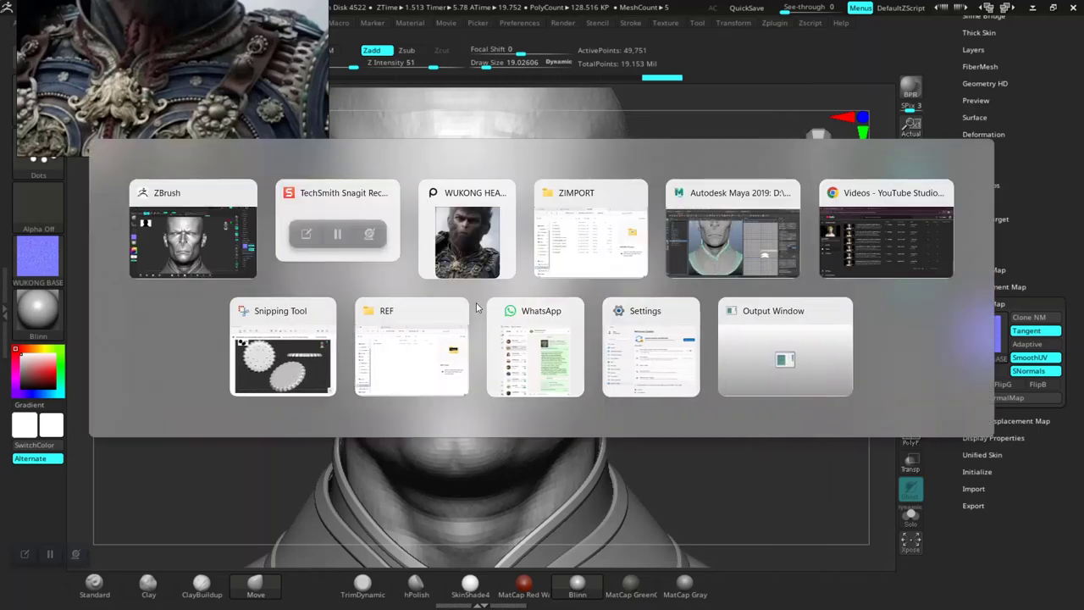
# - Open WUKONG BASE HEAD NORMAL.png from ZEXPORT > ZMAPS in File Explorer
pyautogui.click(573, 237)
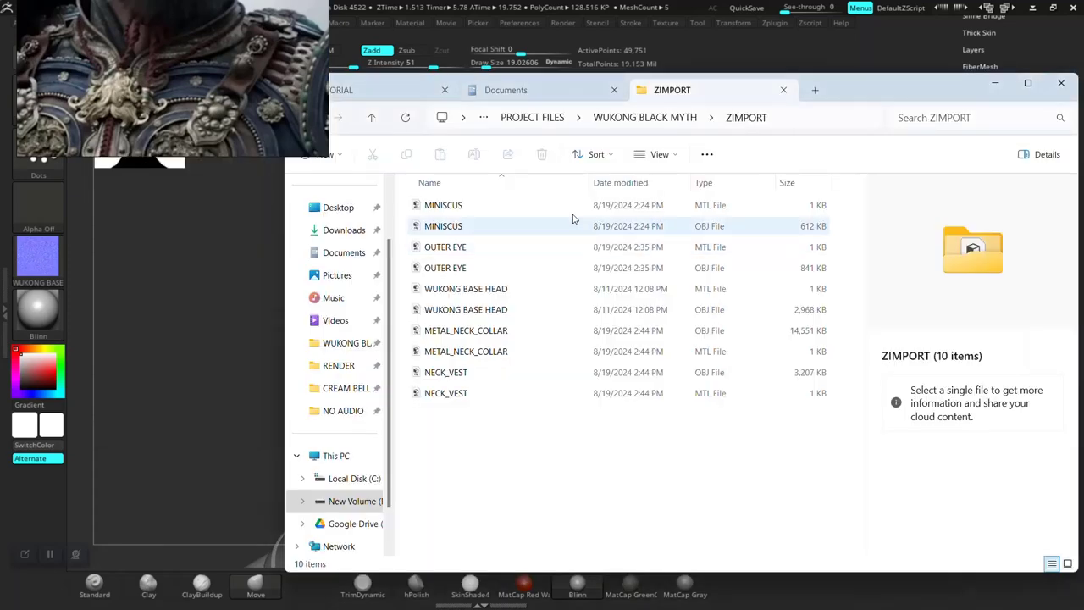
pyautogui.click(643, 120)
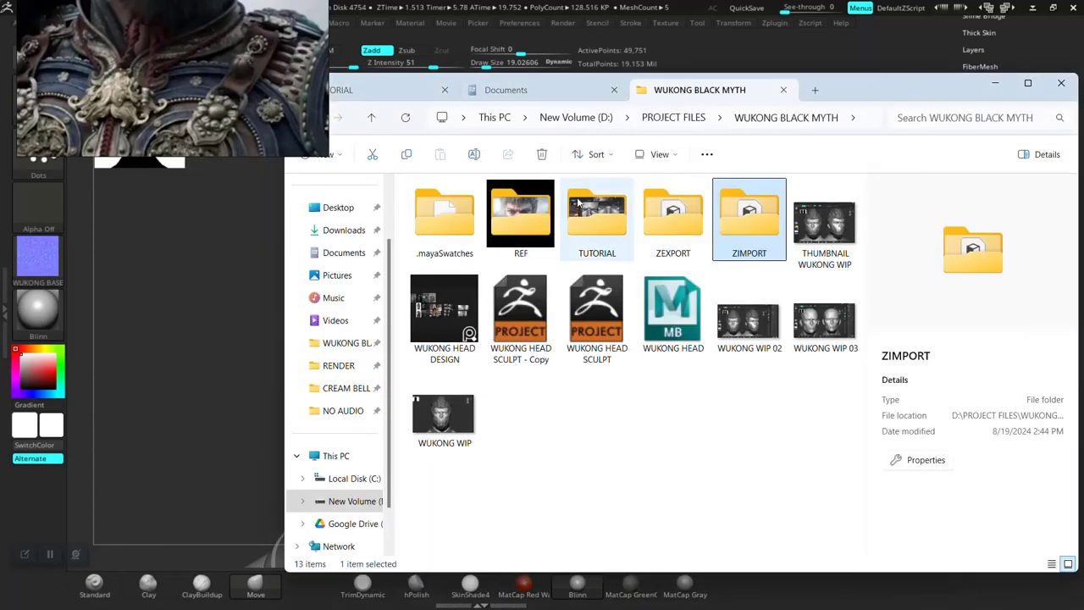
pyautogui.doubleClick(672, 218)
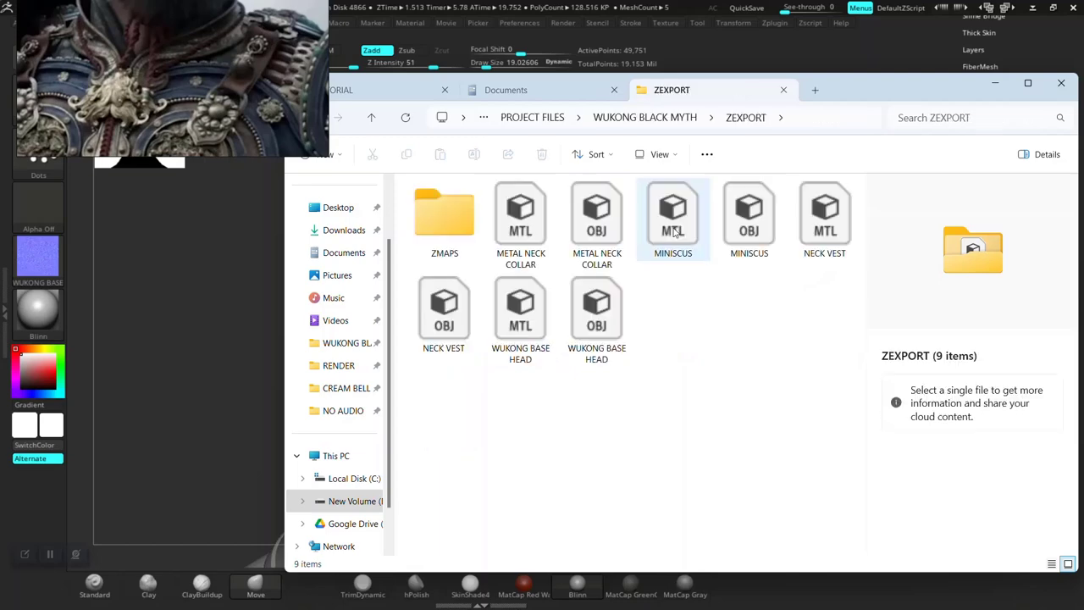
pyautogui.doubleClick(447, 216)
pyautogui.doubleClick(456, 222)
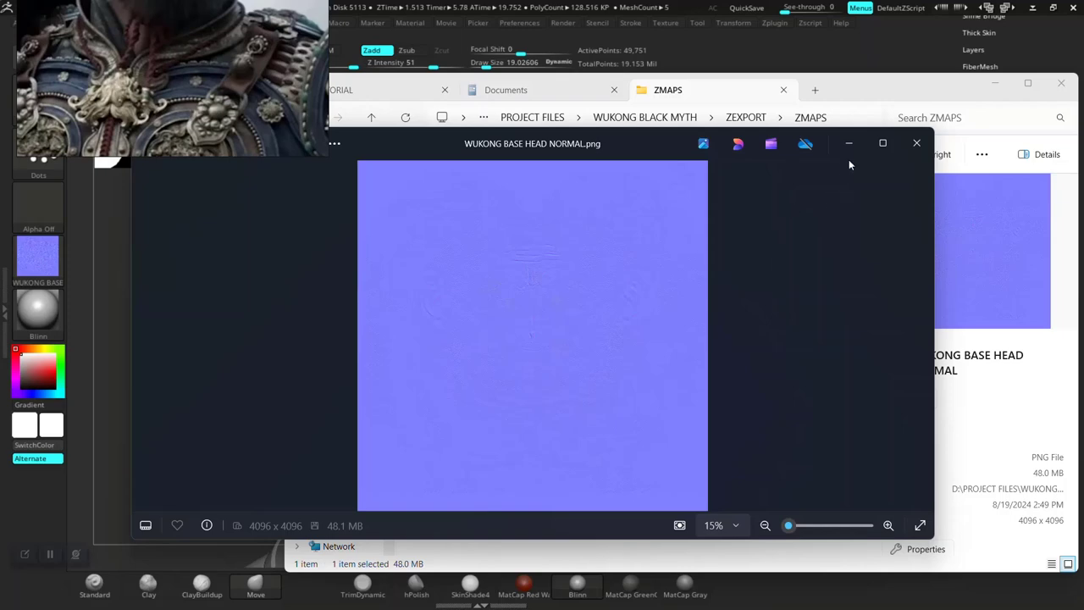
# - View the normal map full screen, zoomed over the forehead, eyes, nose and mouth, then close Photos
pyautogui.click(883, 144)
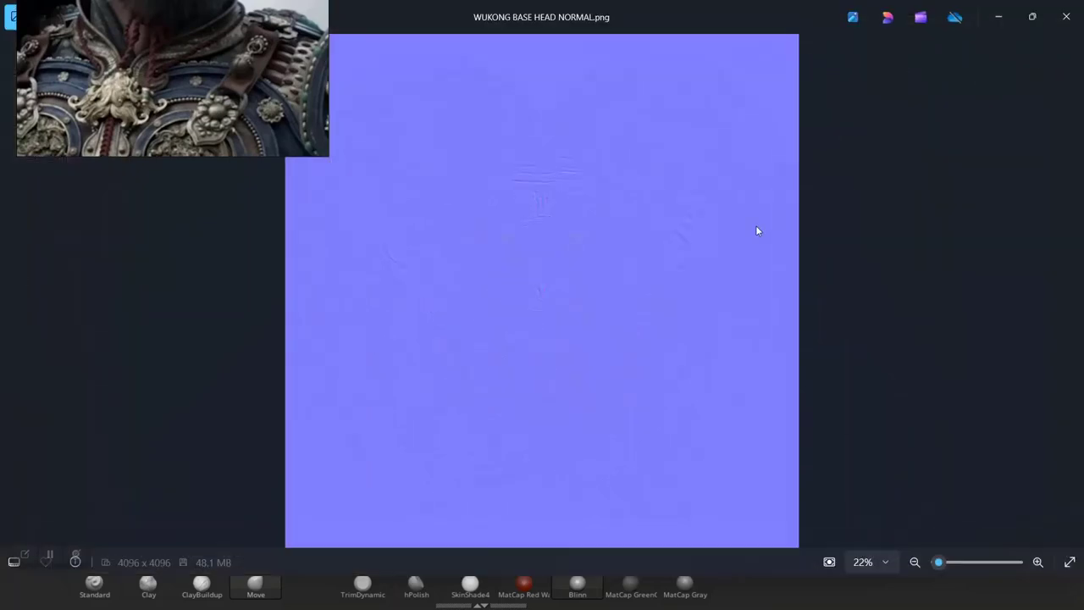
pyautogui.doubleClick(537, 222)
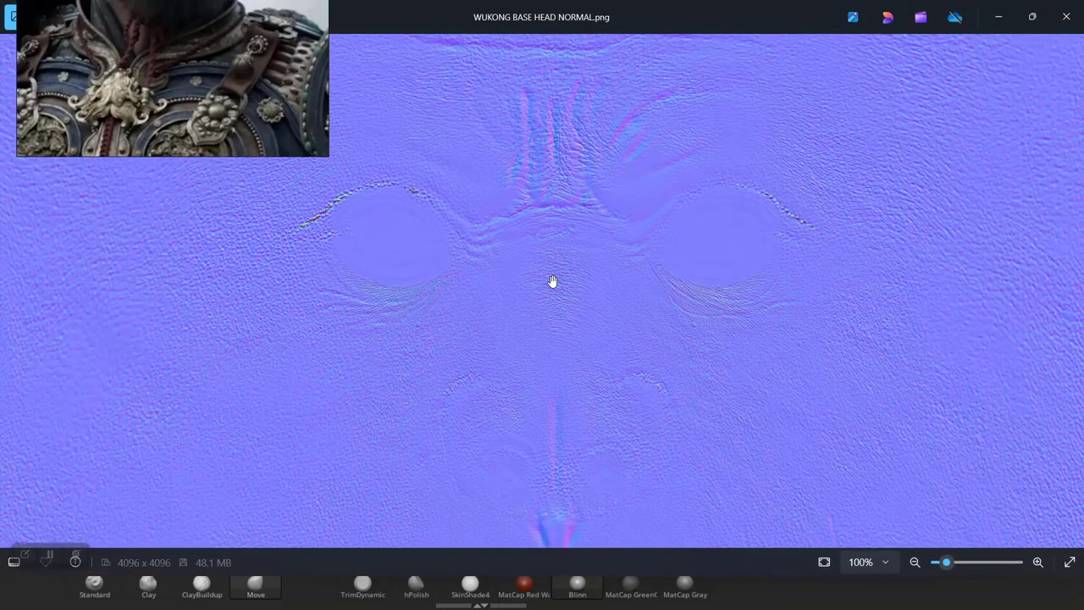
pyautogui.moveTo(551, 283); pyautogui.dragTo(557, 381)
pyautogui.scroll(-5, 560, 376)
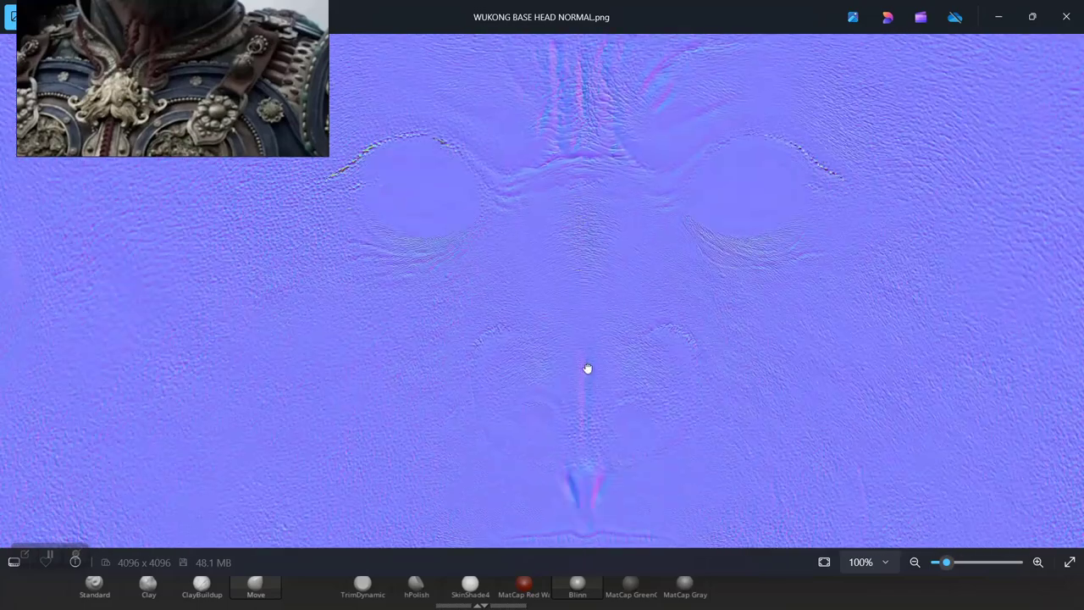
pyautogui.scroll(-3, 577, 350)
pyautogui.hscroll(-6, 559, 324)
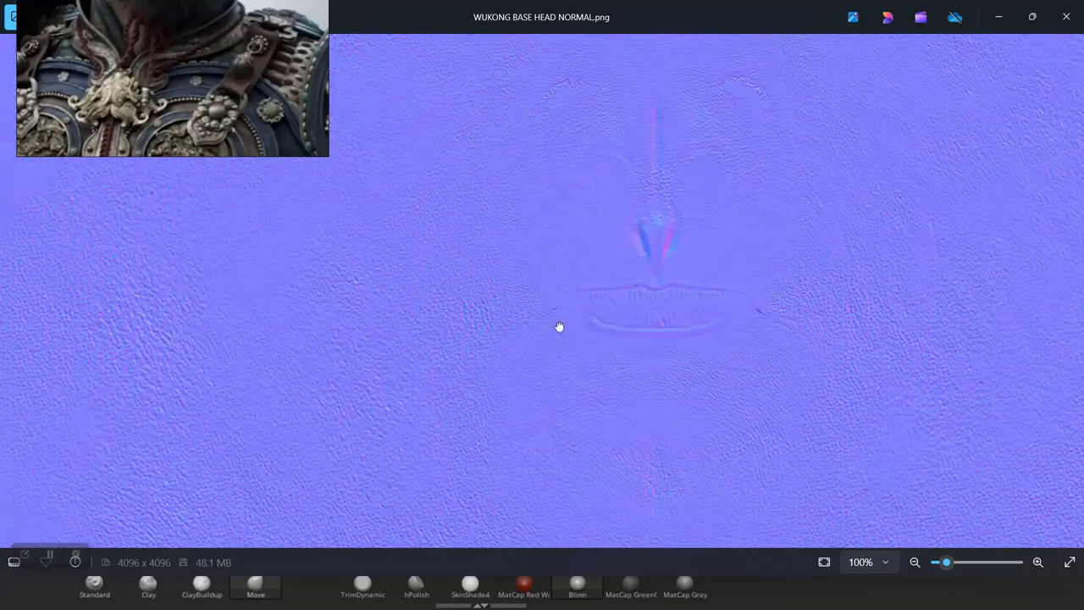
pyautogui.scroll(5, 504, 284)
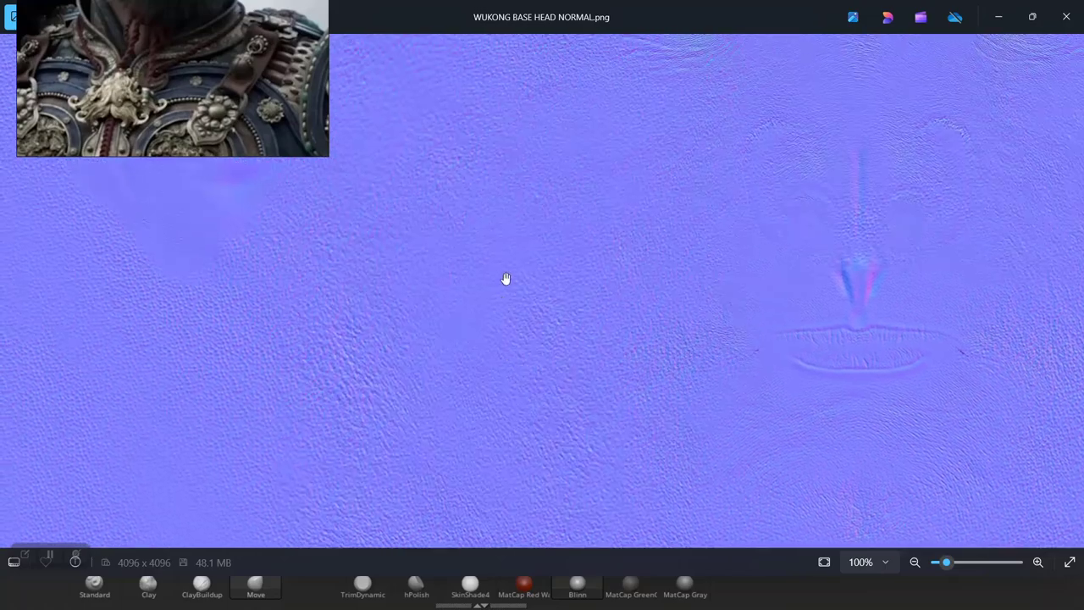
pyautogui.scroll(4, 509, 378)
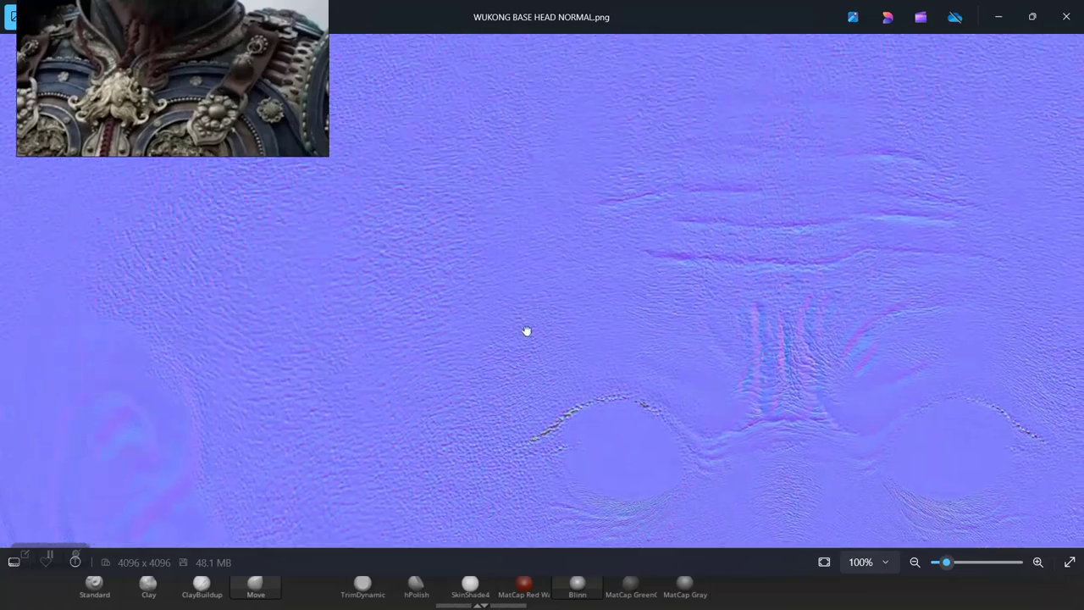
pyautogui.hscroll(5, 597, 285)
pyautogui.hscroll(3, 501, 318)
pyautogui.scroll(-6, 496, 269)
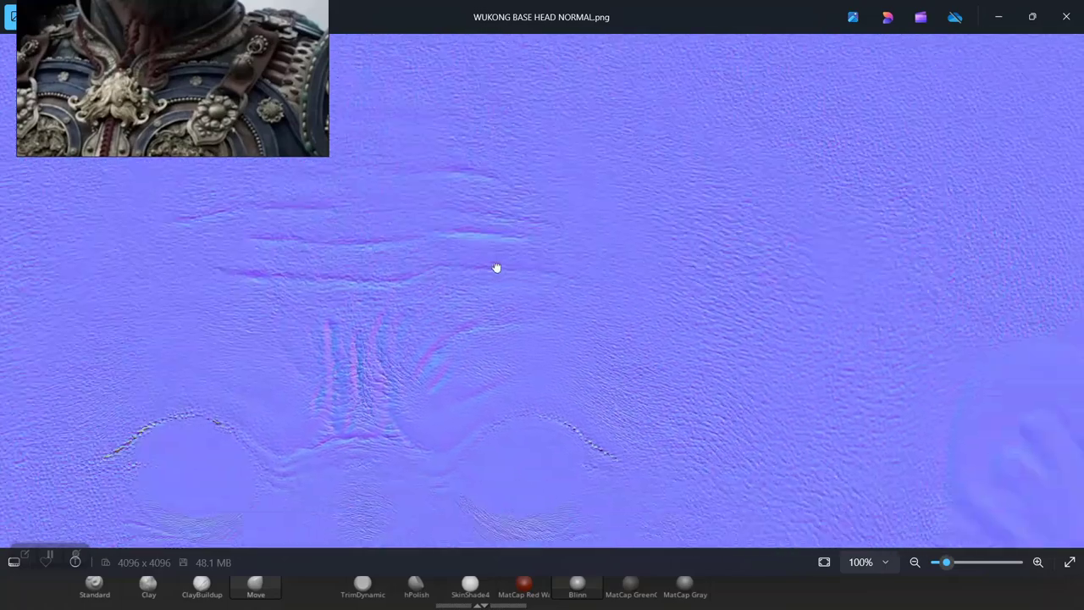
pyautogui.scroll(-4, 596, 358)
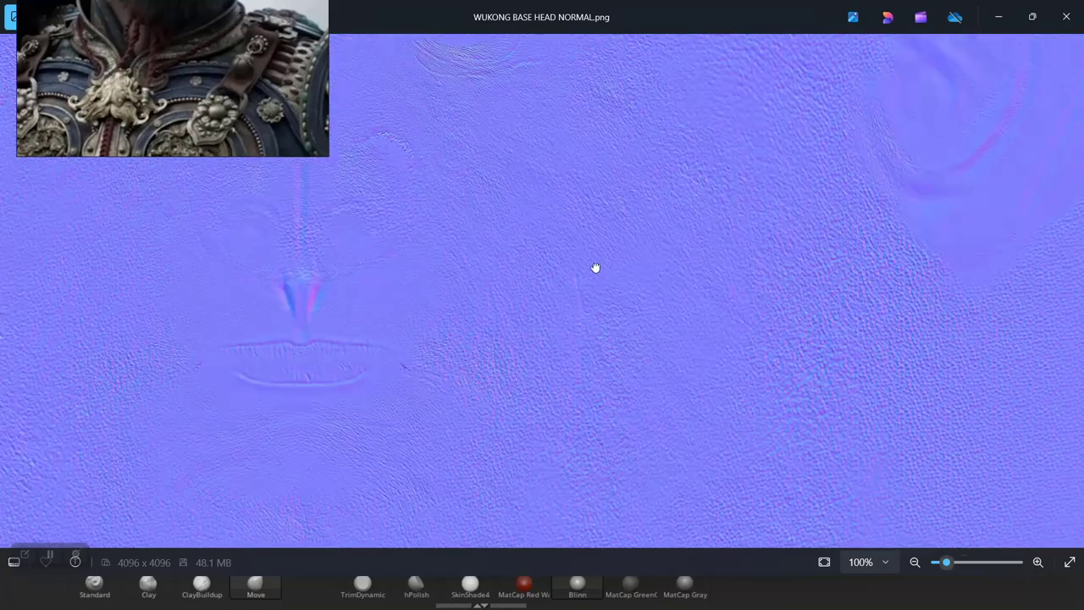
pyautogui.hscroll(-4, 528, 333)
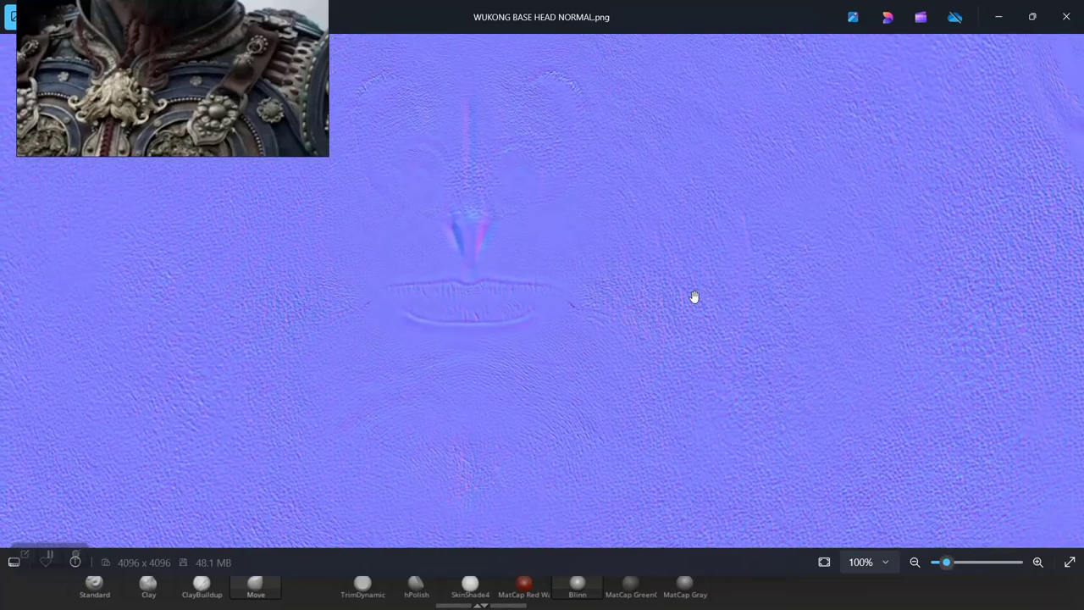
pyautogui.scroll(5, 695, 298)
pyautogui.moveTo(591, 298); pyautogui.dragTo(588, 413)
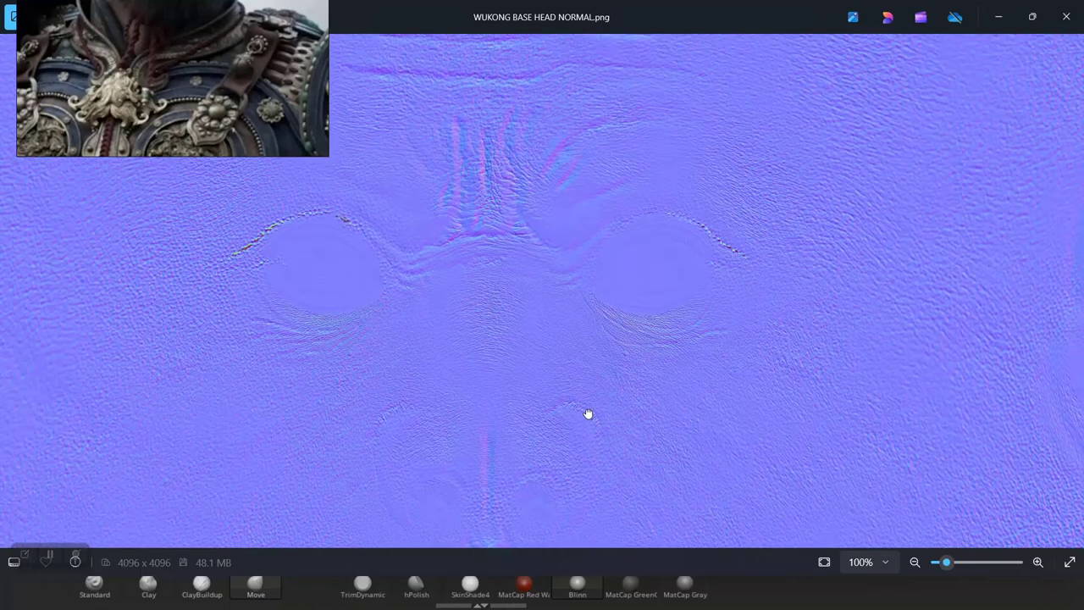
pyautogui.scroll(-4, 595, 229)
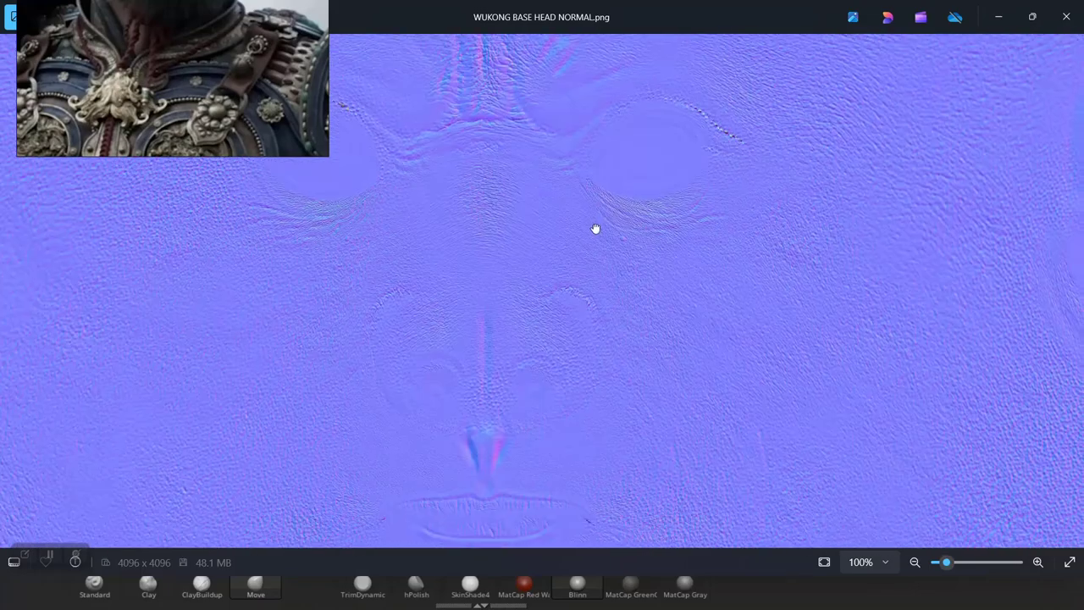
pyautogui.scroll(-6, 609, 214)
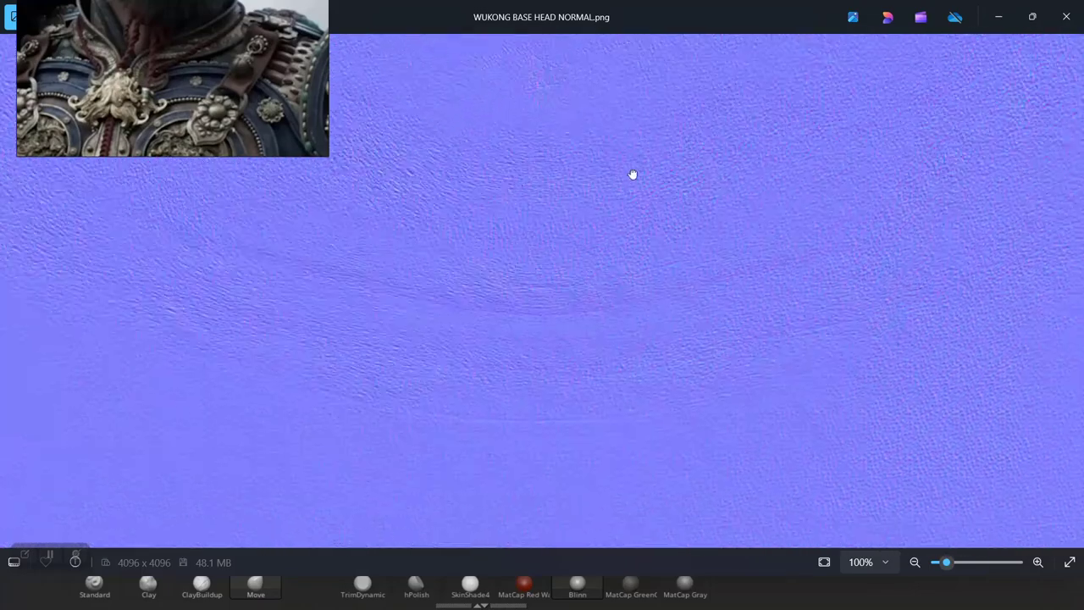
pyautogui.scroll(-5, 629, 229)
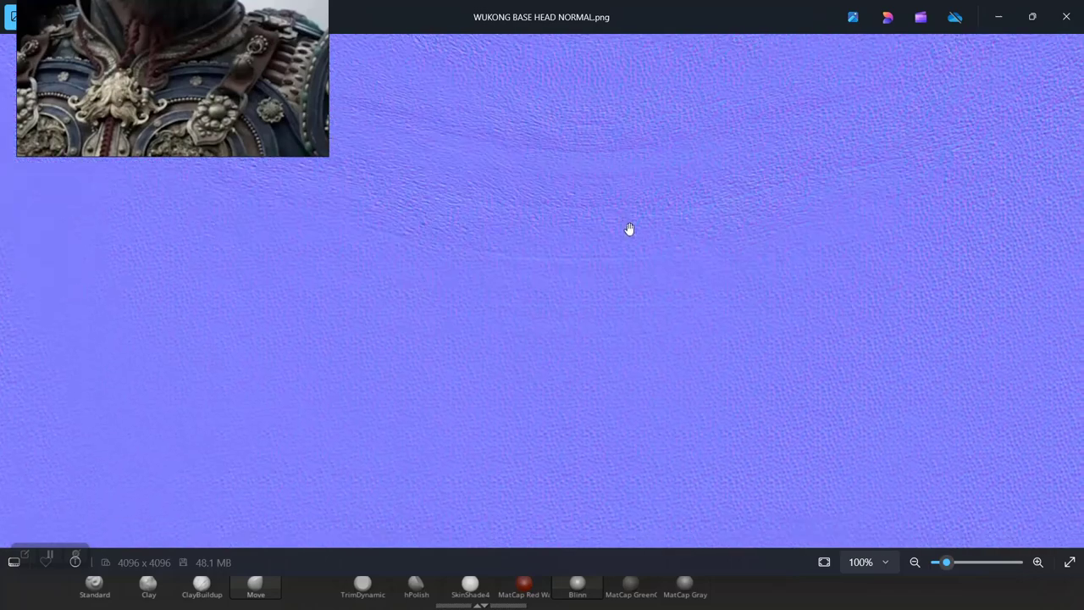
pyautogui.click(1066, 16)
# - Raise the head's UV Map Size to 8192
pyautogui.click(996, 84)
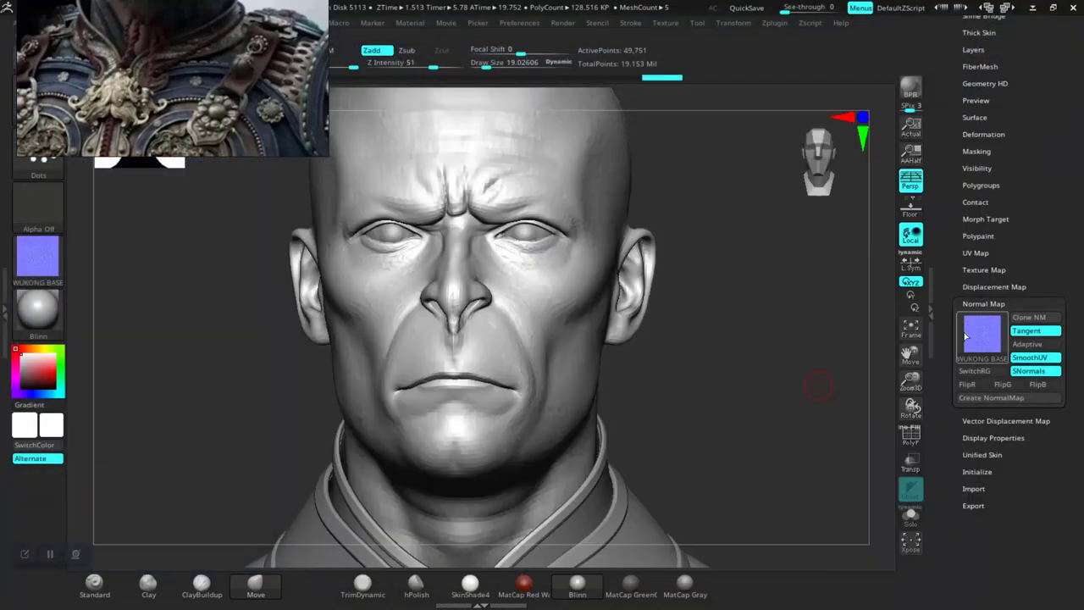
pyautogui.click(983, 287)
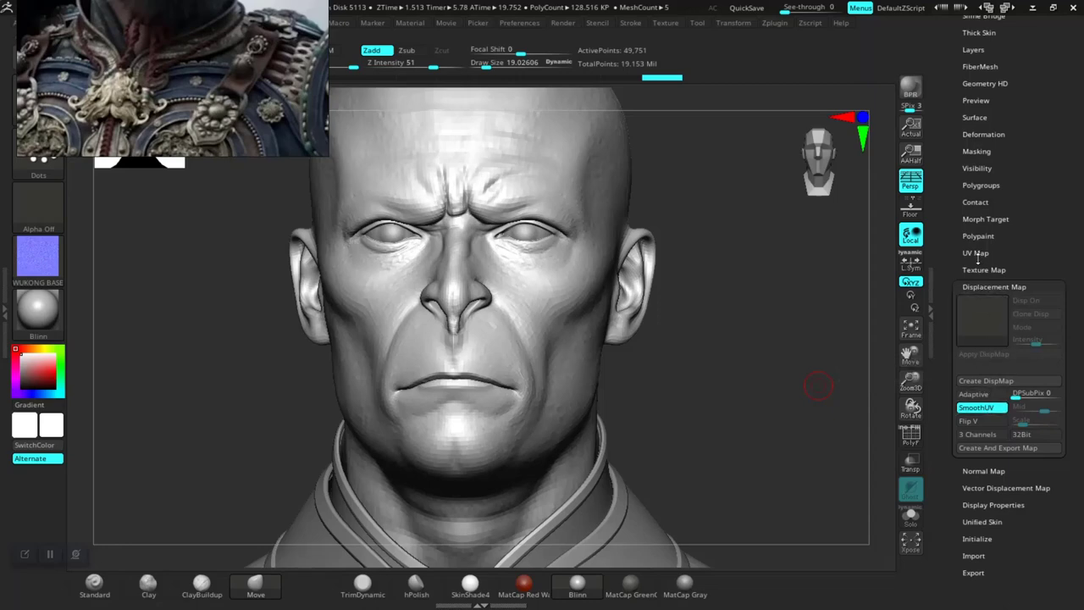
pyautogui.click(982, 286)
pyautogui.click(987, 302)
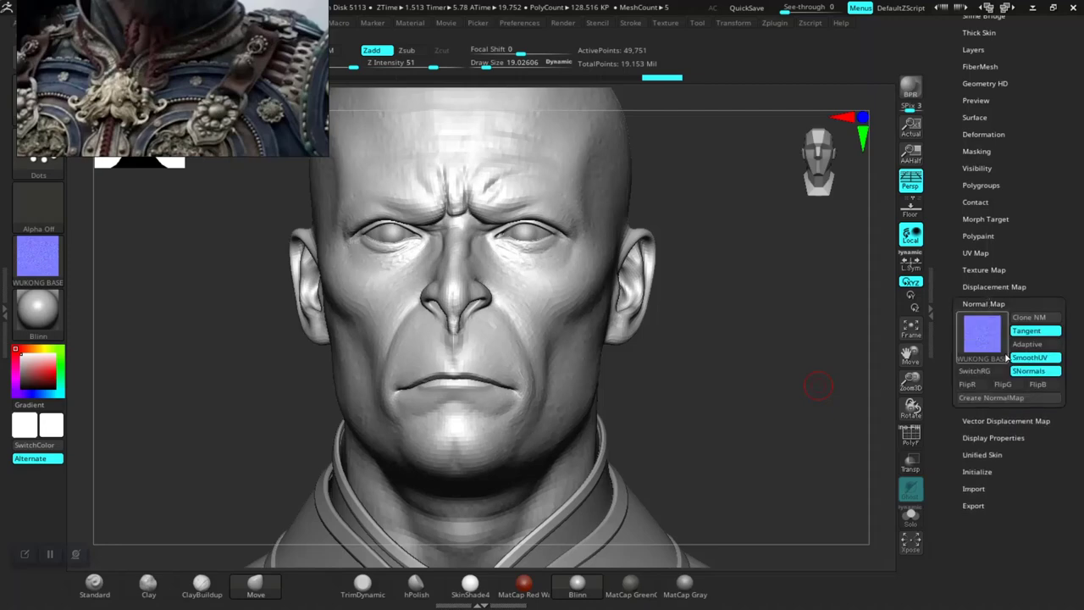
pyautogui.click(976, 253)
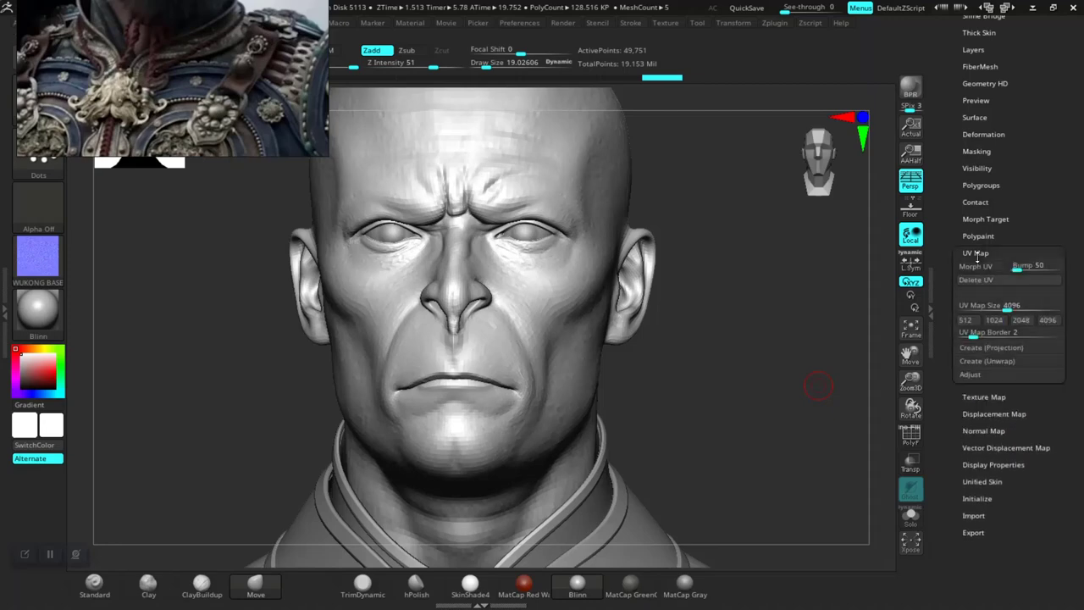
pyautogui.click(1047, 320)
pyautogui.moveTo(1006, 309); pyautogui.dragTo(1059, 310)
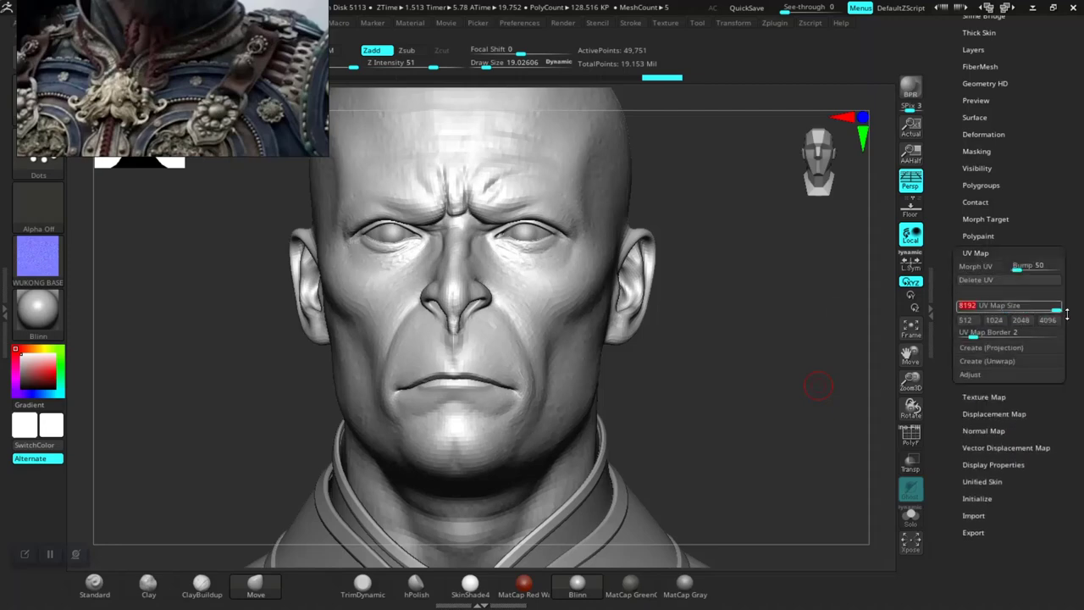
pyautogui.click(976, 255)
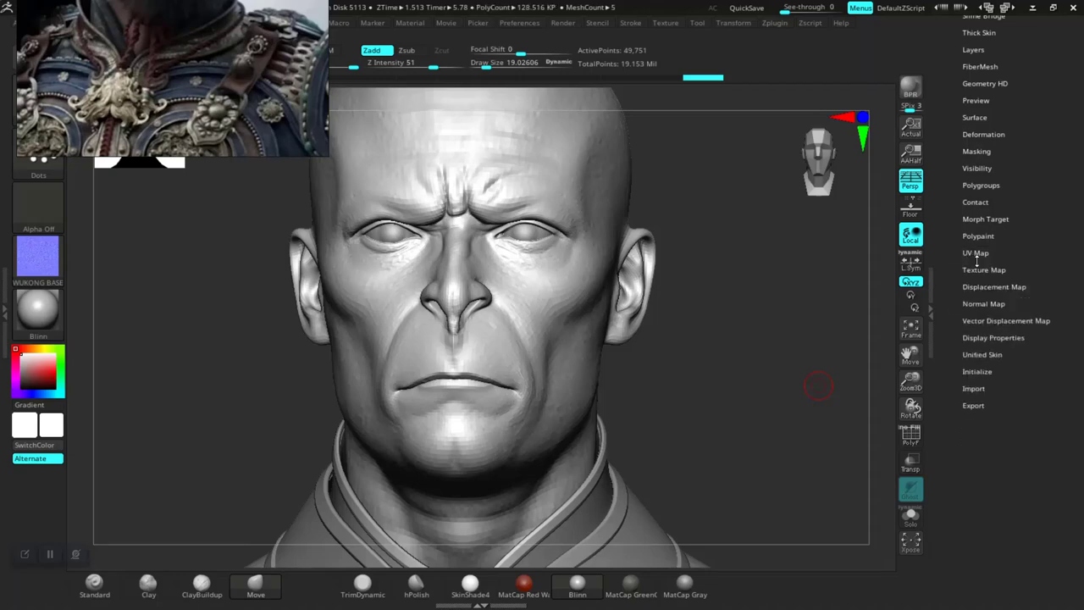
# - Create a new normal map from the sculpt and clone it into the textures
pyautogui.click(982, 303)
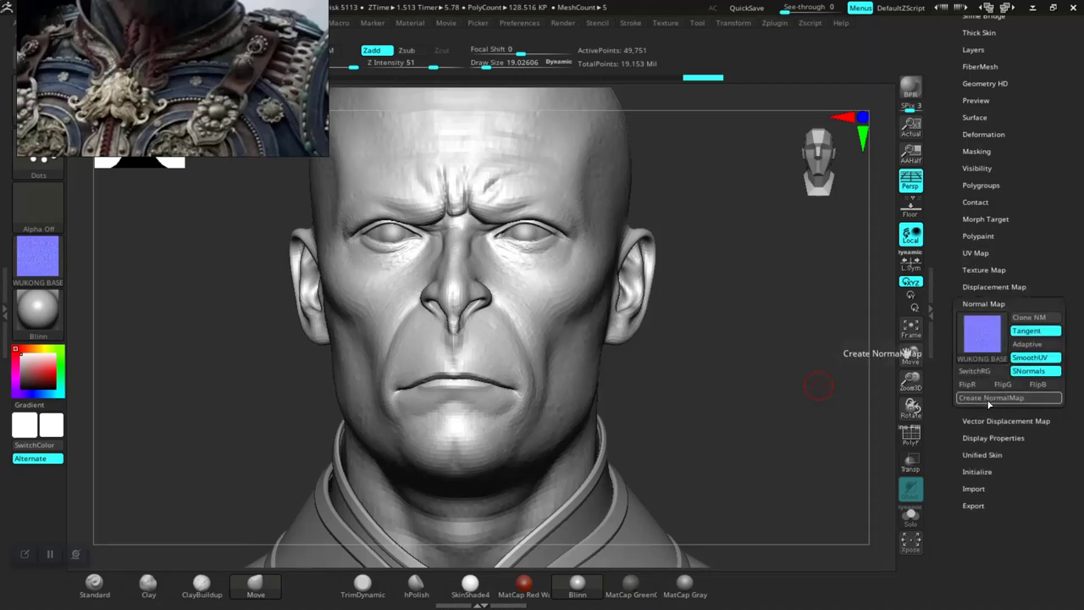
pyautogui.click(988, 398)
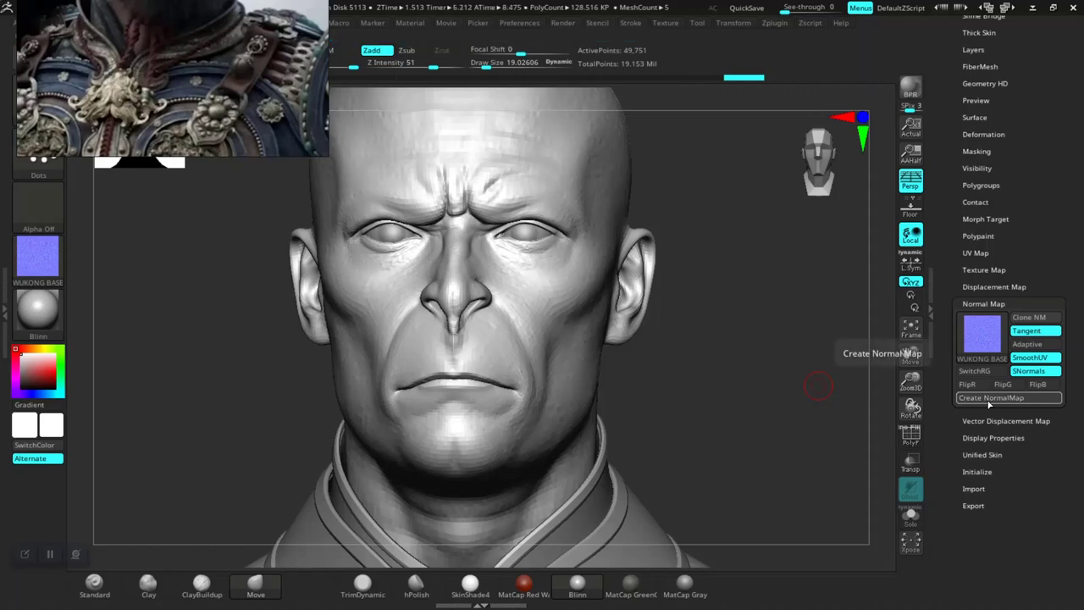
pyautogui.click(1021, 319)
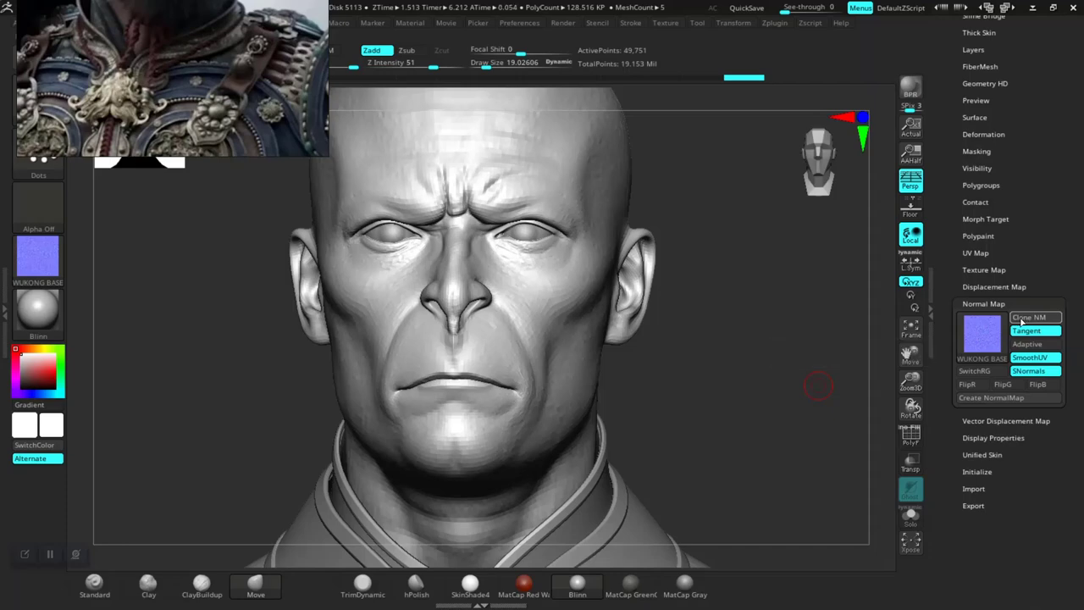
# - Make the head normal map the current texture and flip it vertically
pyautogui.click(668, 24)
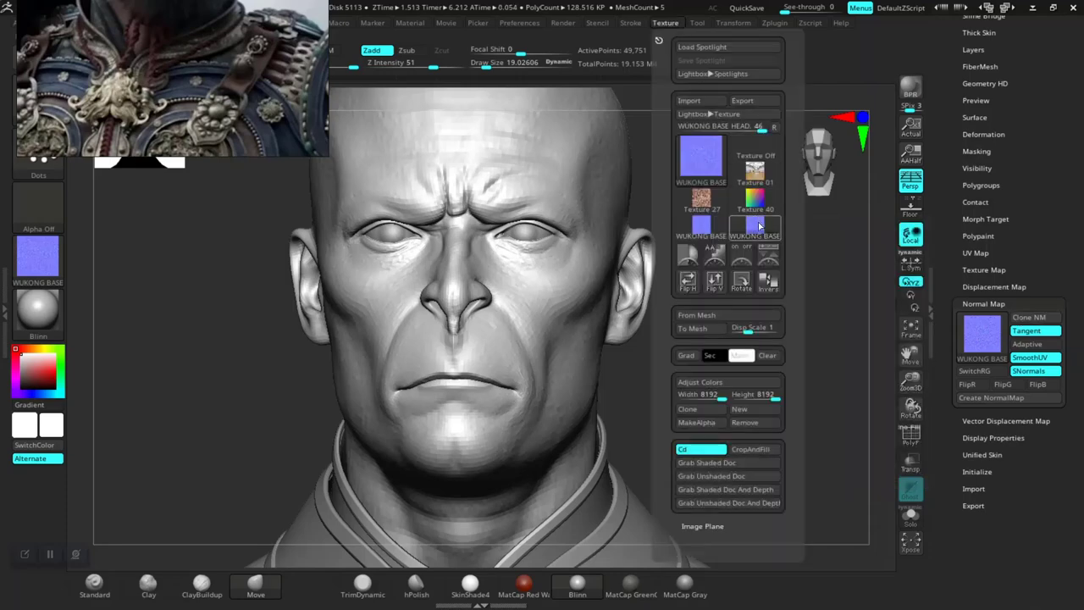
pyautogui.moveTo(760, 234)
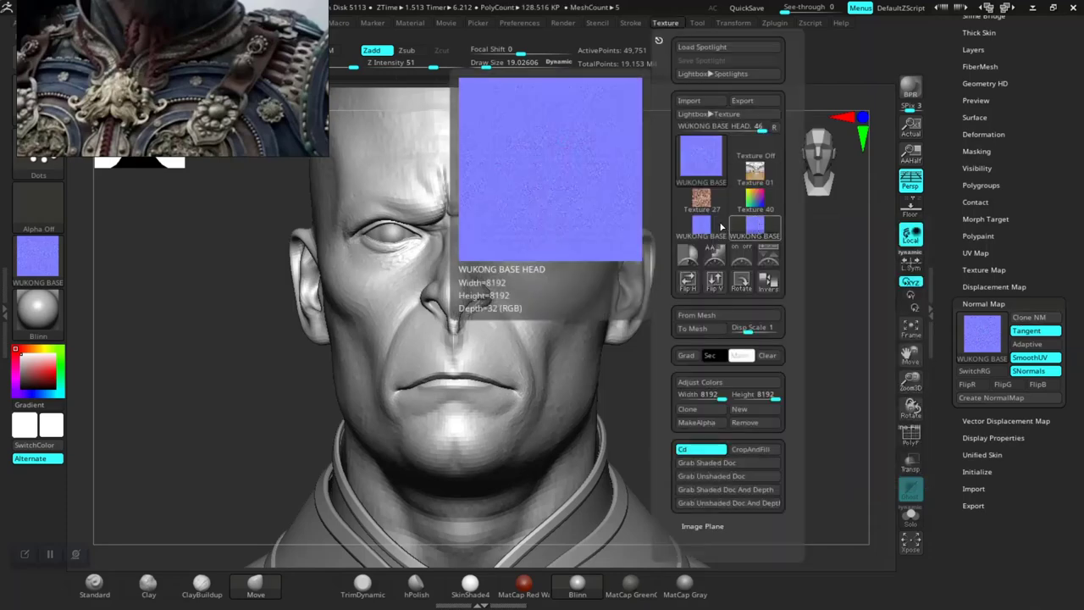
pyautogui.moveTo(704, 223)
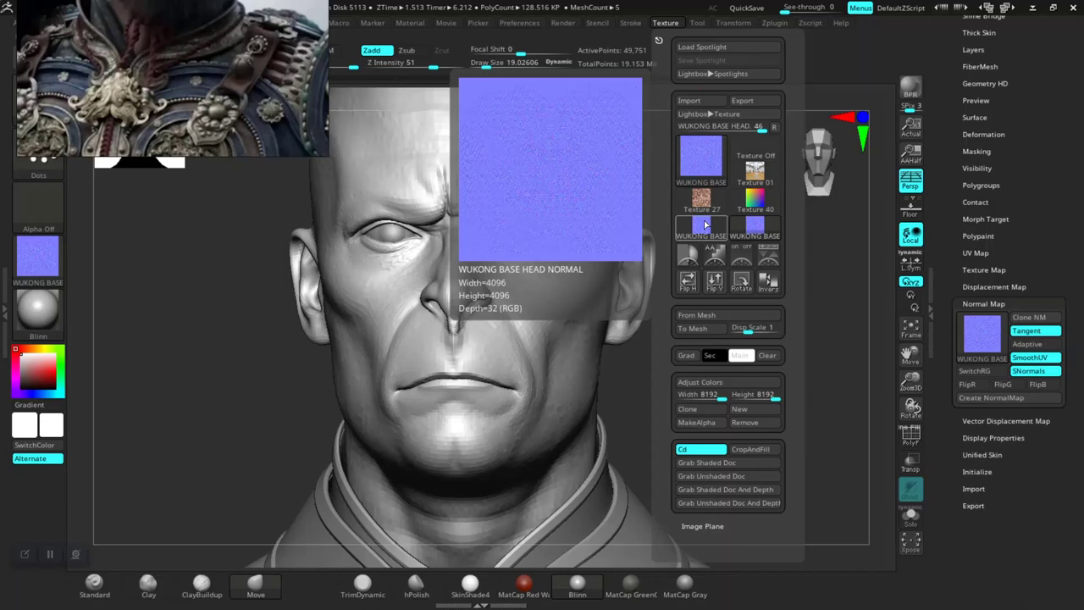
pyautogui.click(759, 228)
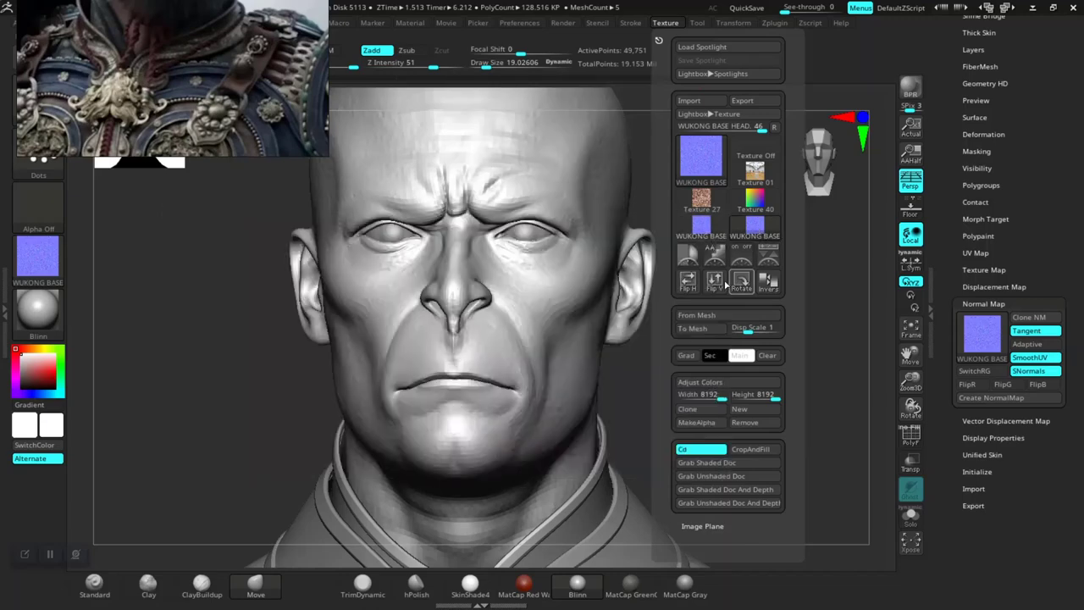
pyautogui.click(715, 282)
# - Export it to ZMAPS as the PNG 8K WUKONG BASE HEAD NORMAL
pyautogui.click(742, 100)
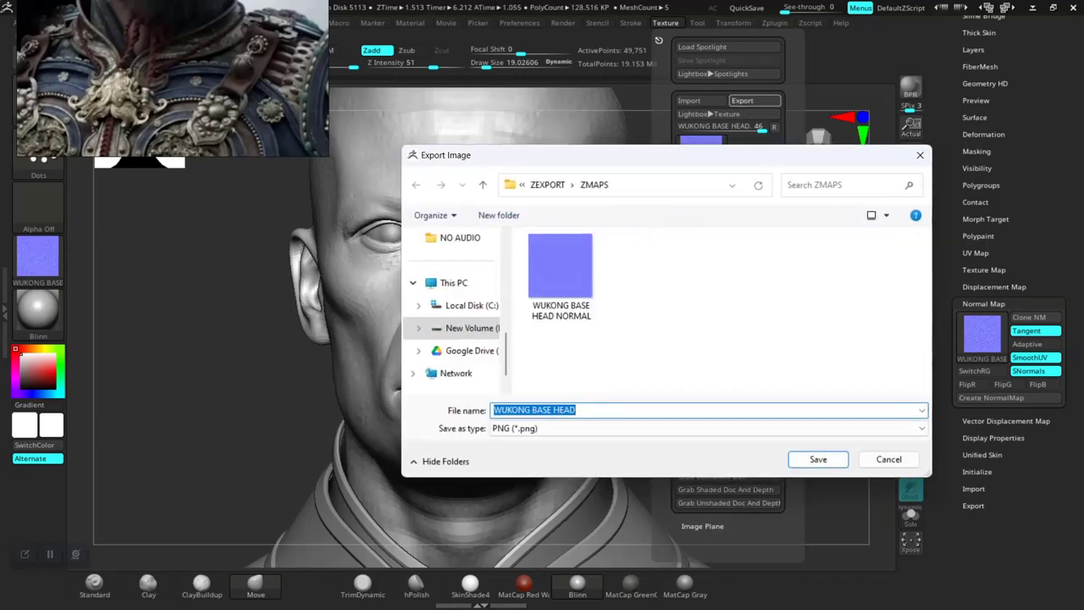
pyautogui.click(560, 270)
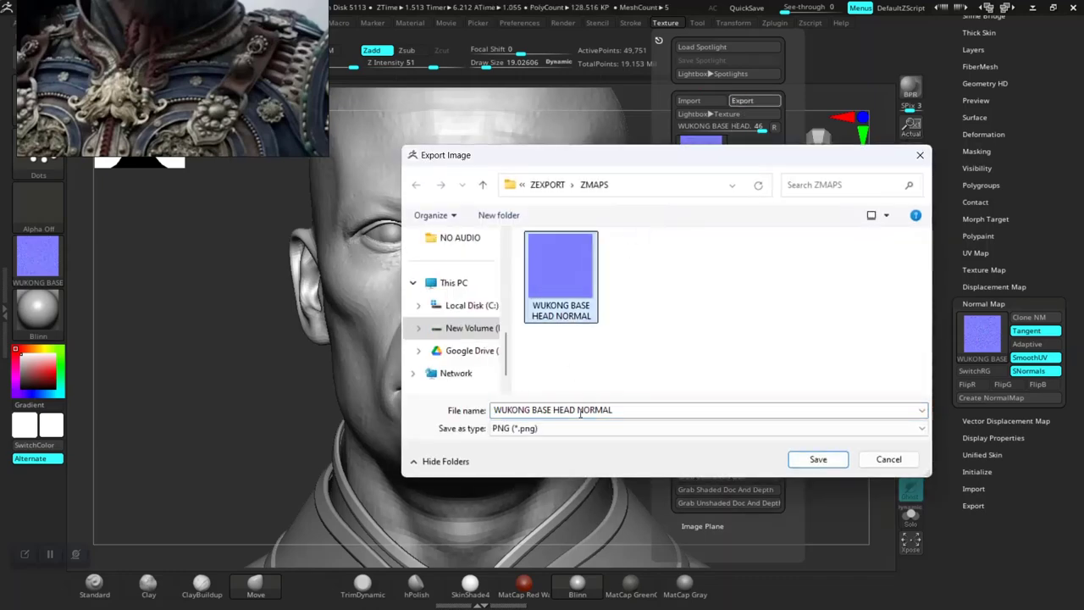
pyautogui.click(493, 409)
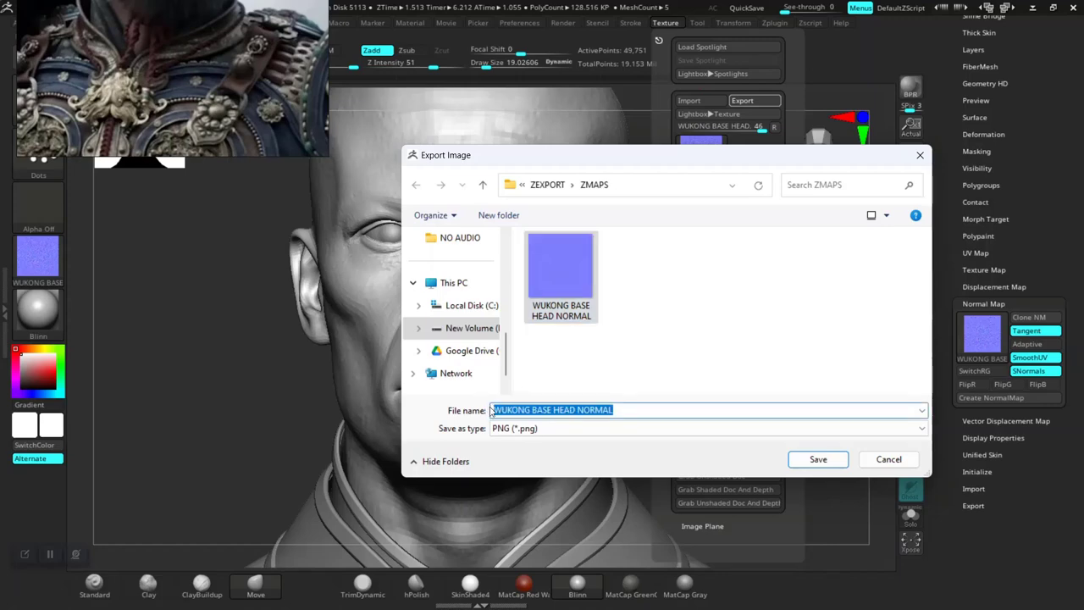
pyautogui.click(492, 410)
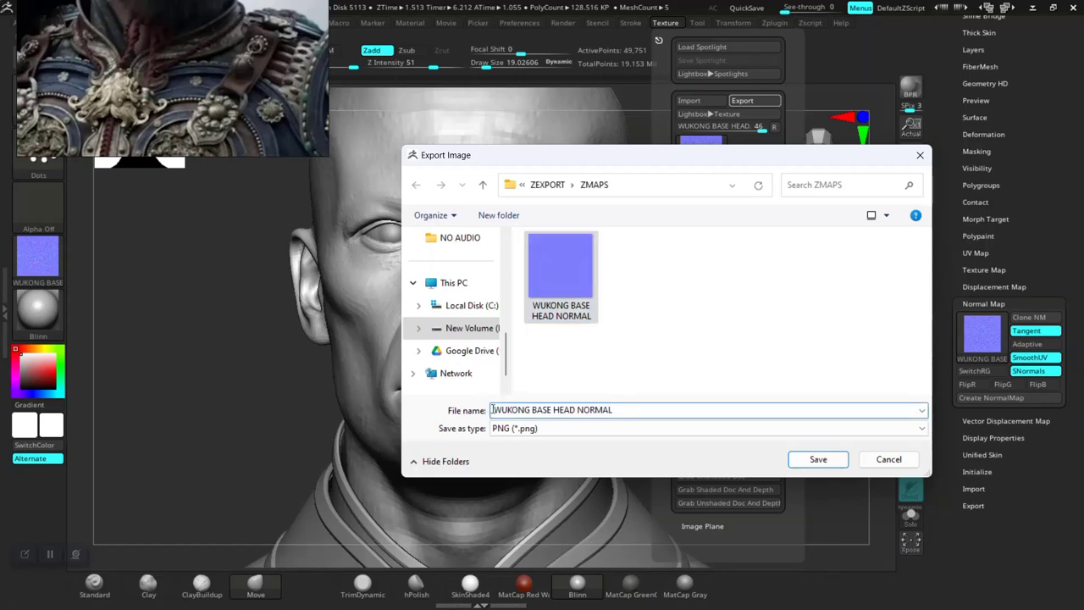
pyautogui.write('K')
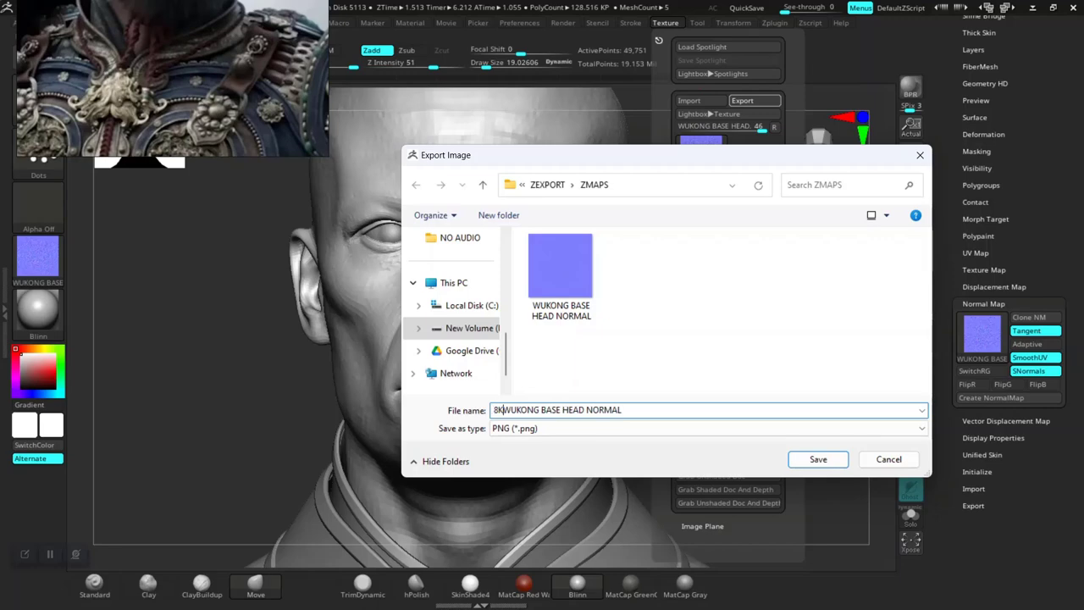
pyautogui.click(816, 459)
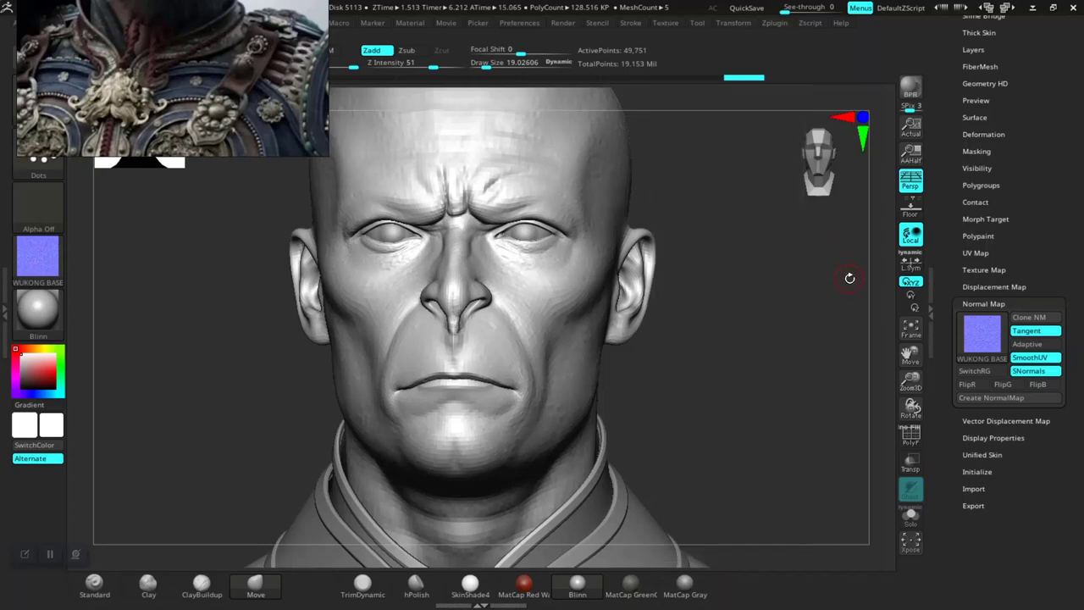
# - Turn on Flip V in the head's Displacement Map settings
pyautogui.click(982, 287)
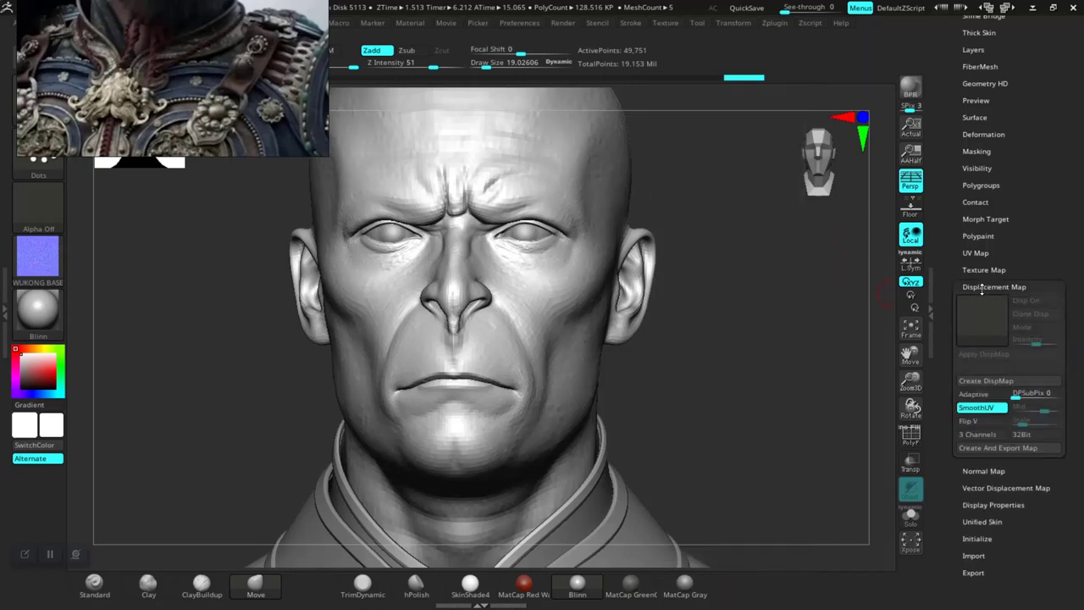
pyautogui.moveTo(943, 369); pyautogui.dragTo(940, 339)
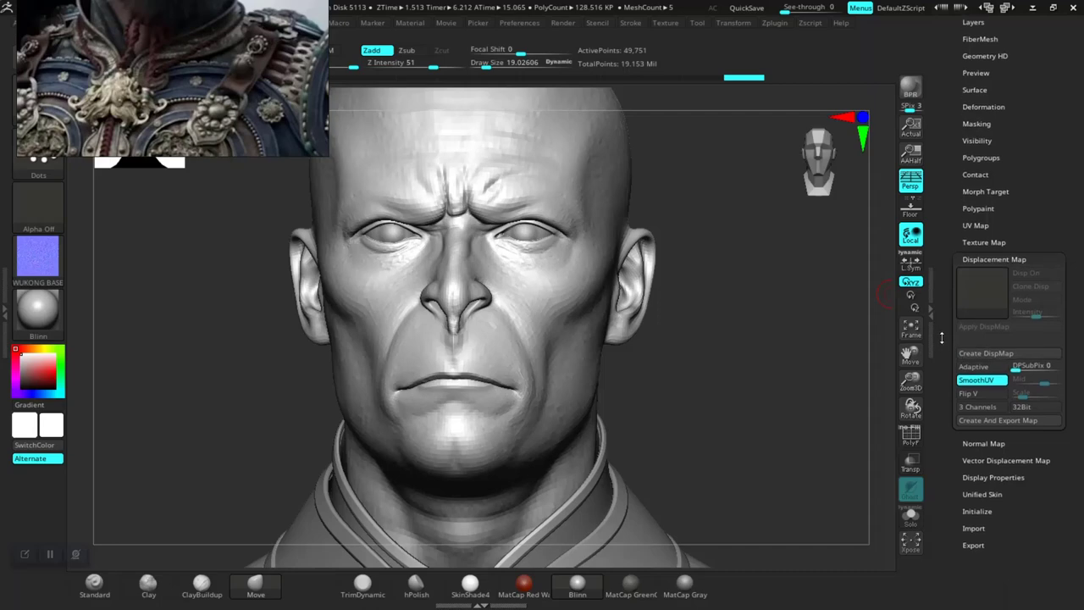
pyautogui.click(971, 394)
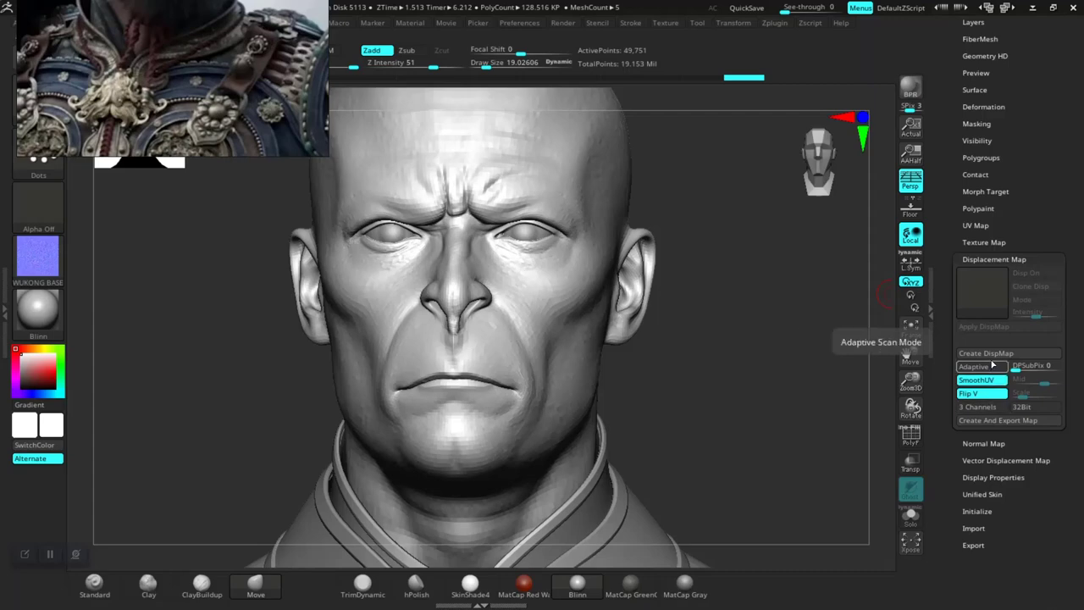
# - Create and export the displacement map, choosing ZEXPORT > ZMAPS as the destination
pyautogui.click(993, 421)
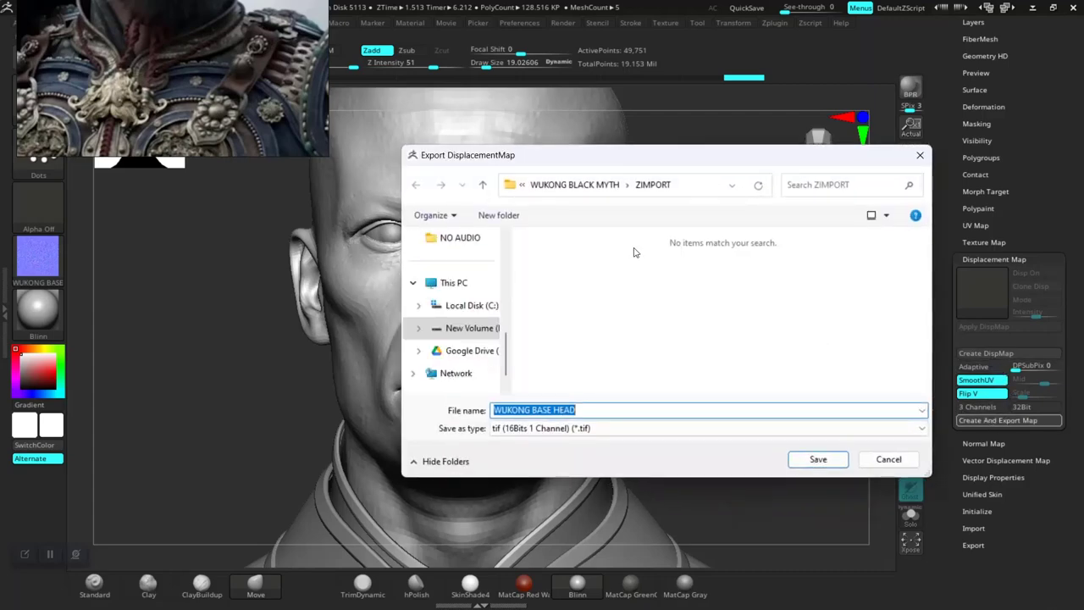
pyautogui.click(593, 186)
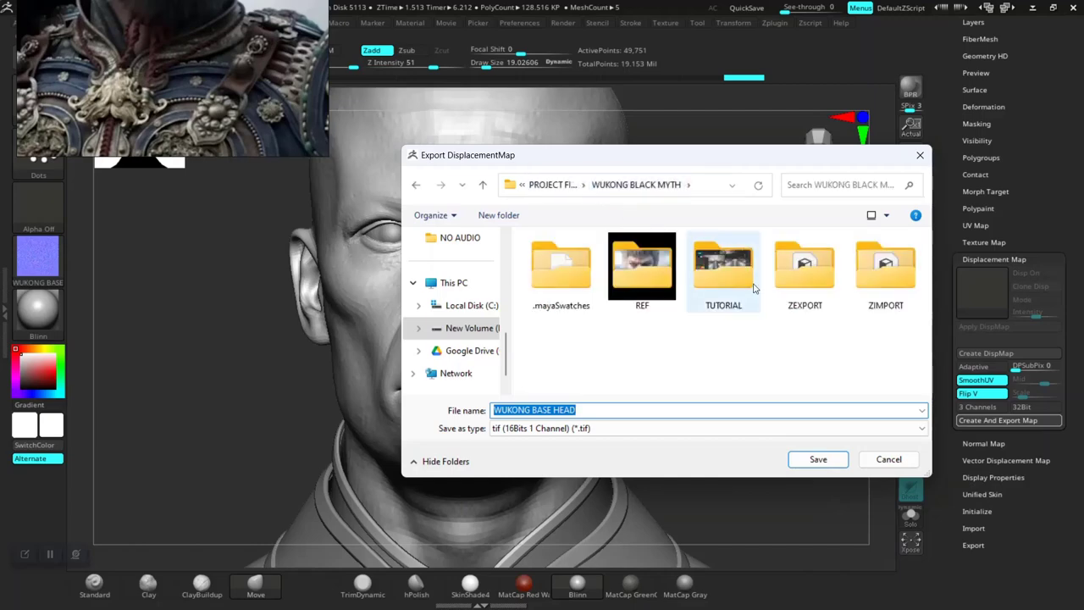
pyautogui.doubleClick(805, 279)
pyautogui.doubleClick(561, 269)
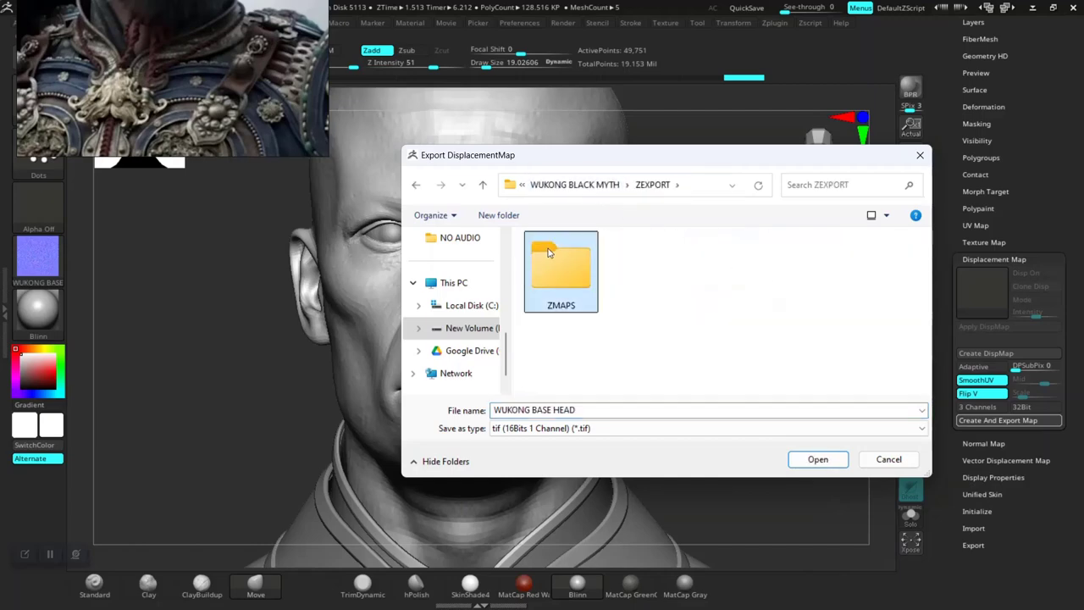
# - Save it as WUKONG BASE HEAD DISPL without exporting the base mesh, then switch to Explorer
pyautogui.doubleClick(602, 412)
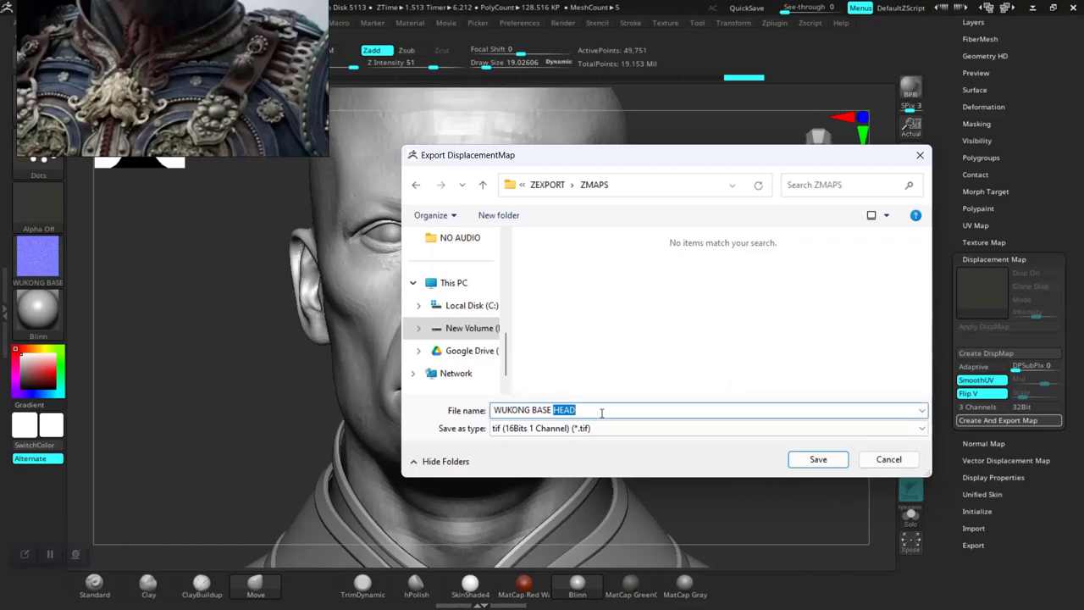
pyautogui.click(602, 412)
pyautogui.write('DISPL')
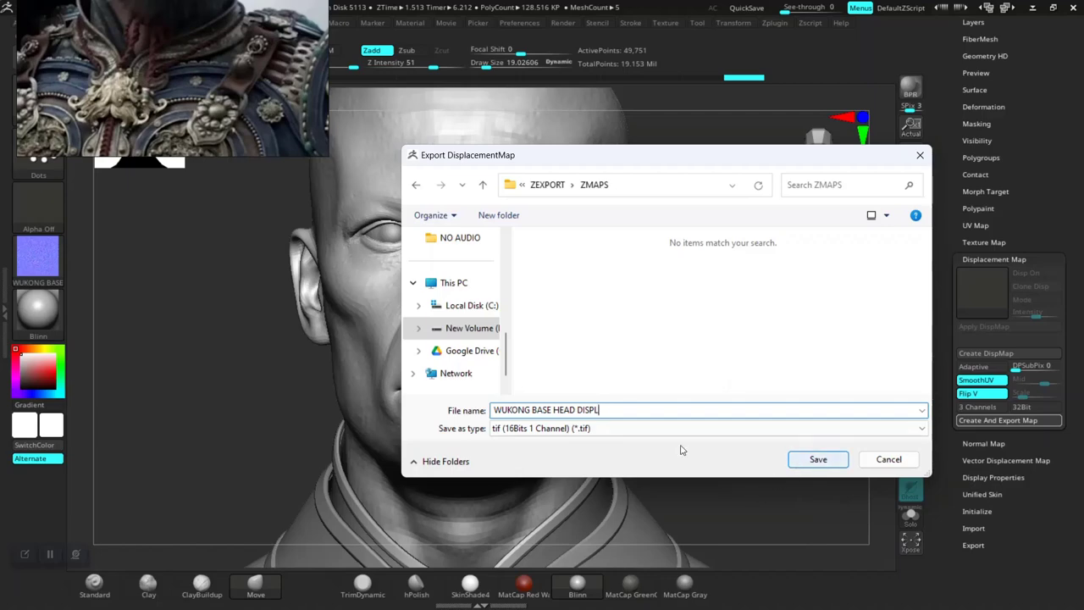
pyautogui.click(808, 462)
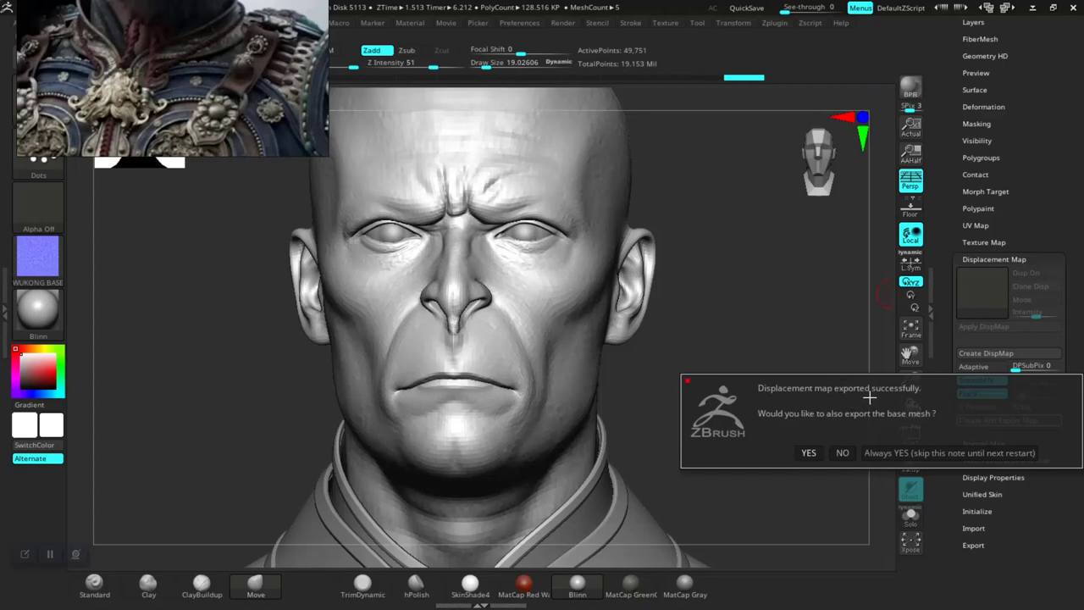
pyautogui.click(842, 452)
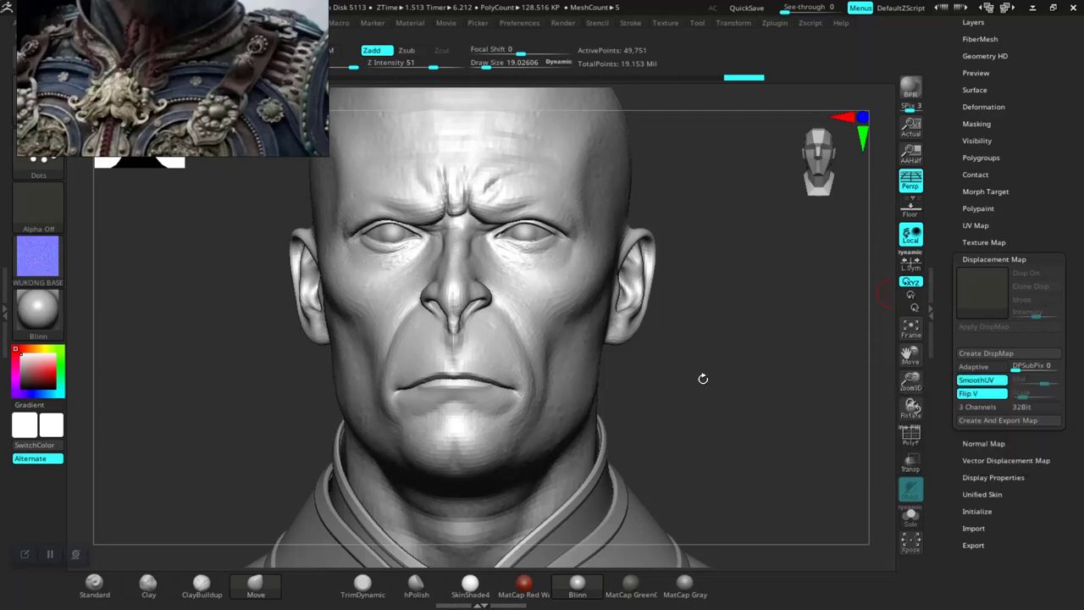
pyautogui.hotkey('alt', 'Tab')
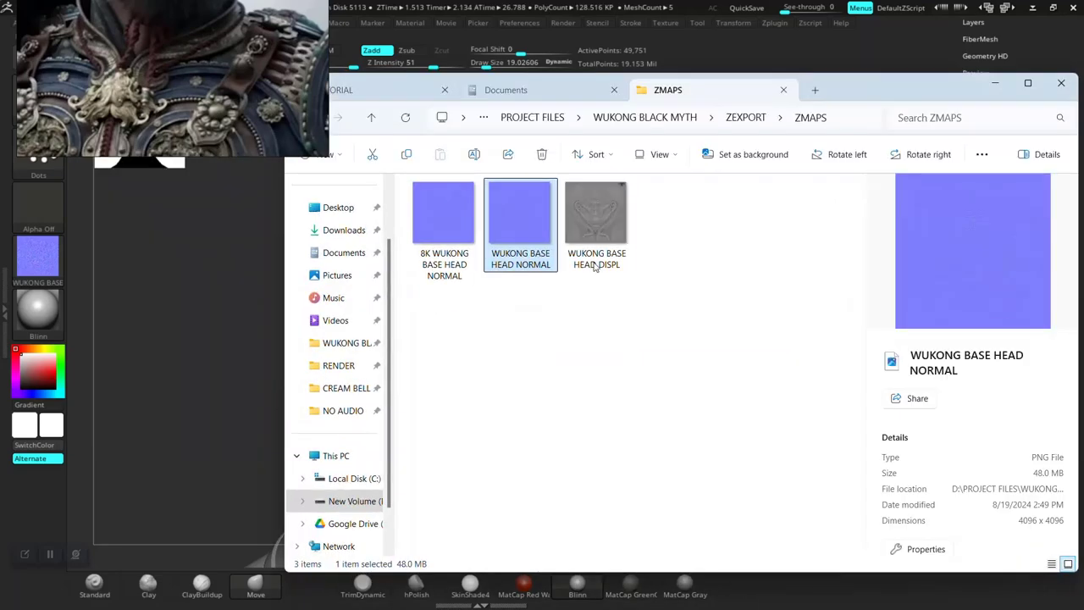
# - Open WUKONG BASE HEAD DISPL, zoom into the nose, brow and lips, then close the viewer
pyautogui.doubleClick(596, 221)
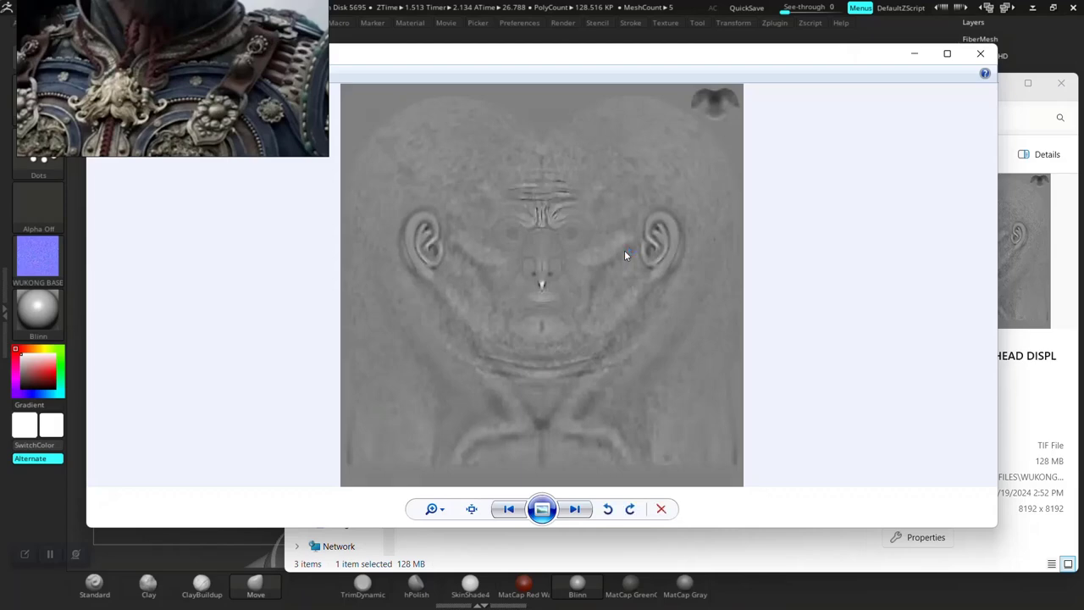
pyautogui.click(434, 508)
pyautogui.moveTo(444, 496); pyautogui.dragTo(444, 476)
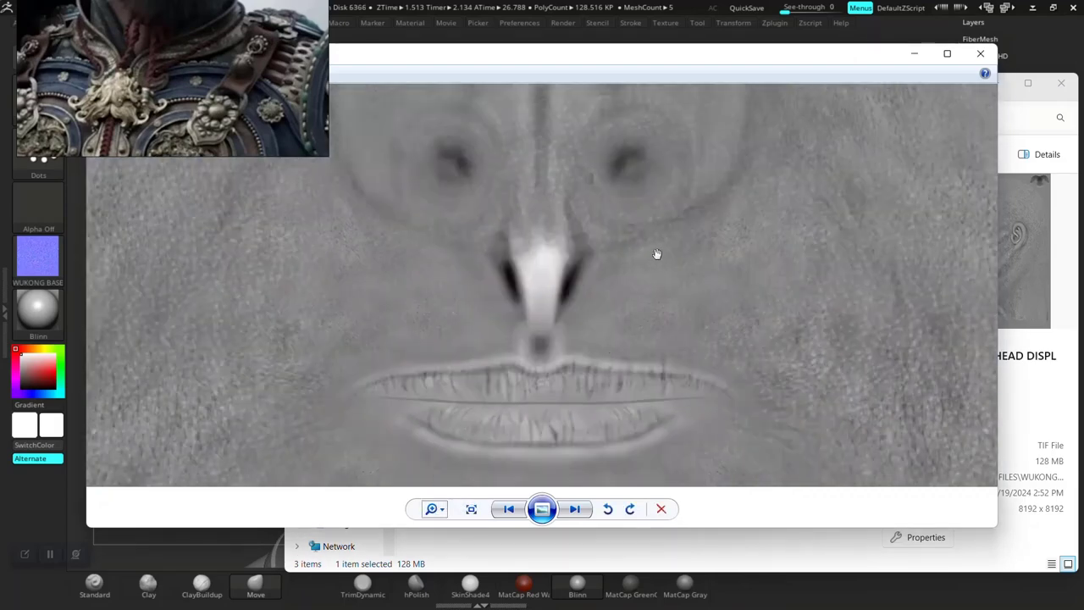
pyautogui.scroll(5, 656, 251)
pyautogui.scroll(5, 646, 311)
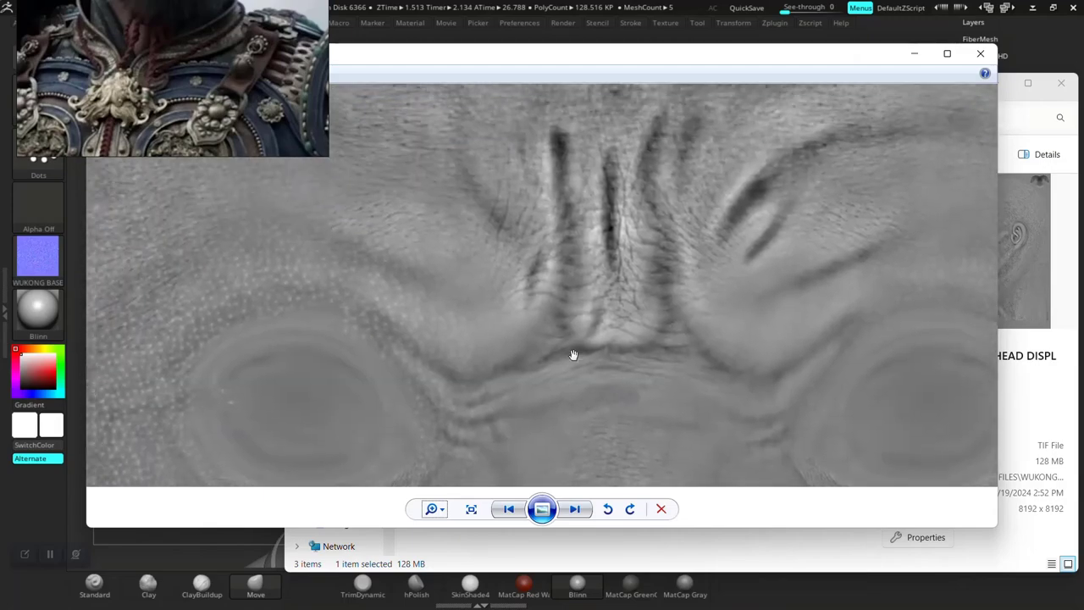
pyautogui.moveTo(573, 356); pyautogui.dragTo(580, 306)
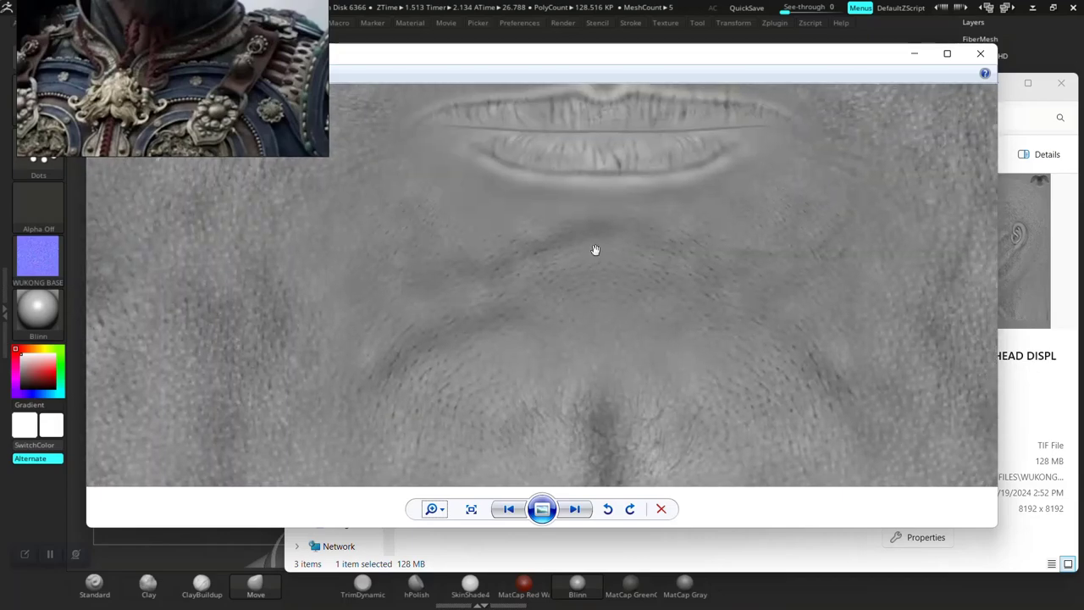
pyautogui.moveTo(595, 250); pyautogui.dragTo(585, 288)
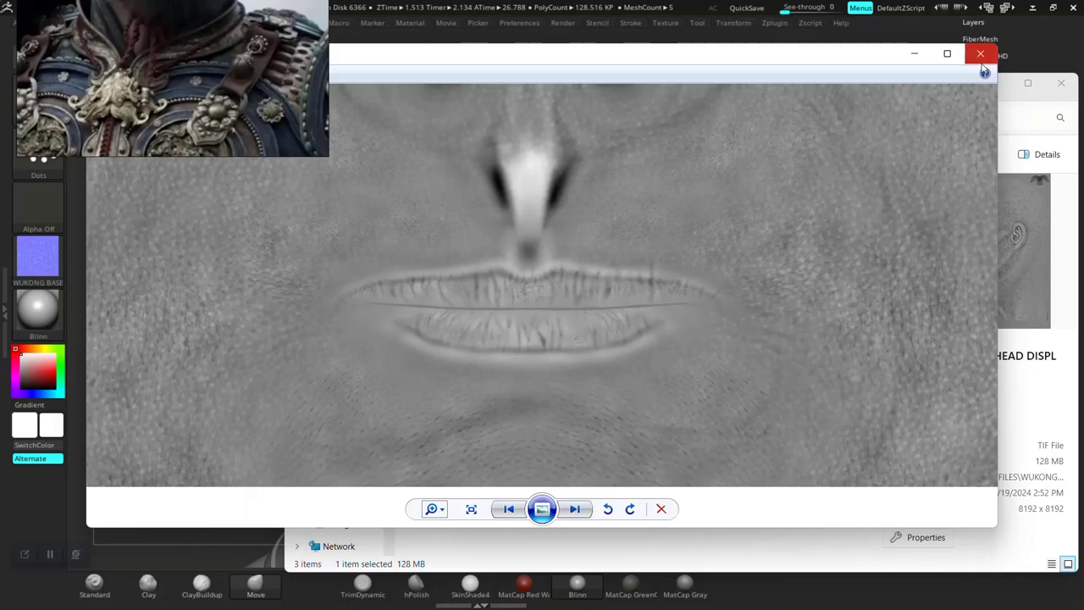
pyautogui.click(980, 54)
# - Return to ZBrush and check the head sculpt from the side and front
pyautogui.click(997, 82)
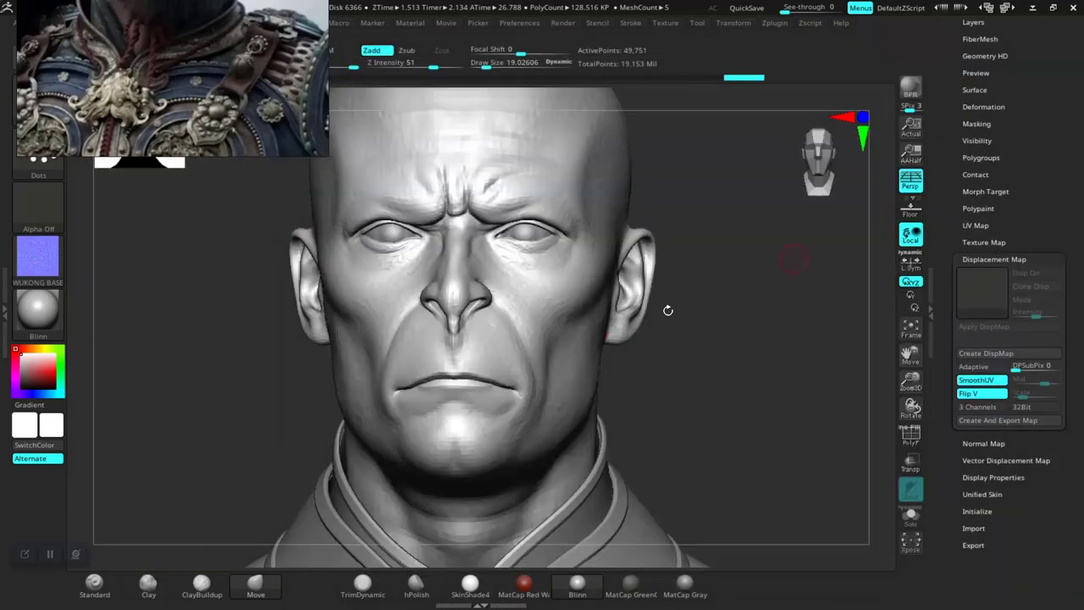
pyautogui.moveTo(689, 353); pyautogui.dragTo(784, 442)
pyautogui.moveTo(783, 507)
pyautogui.mouseDown()
pyautogui.moveTo(722, 484)
pyautogui.moveTo(689, 339)
pyautogui.moveTo(695, 381)
pyautogui.mouseUp()
# - Save over the existing WUKONG HEAD SCULPT project and minimise ZBrush
pyautogui.hotkey('ctrl', 's')
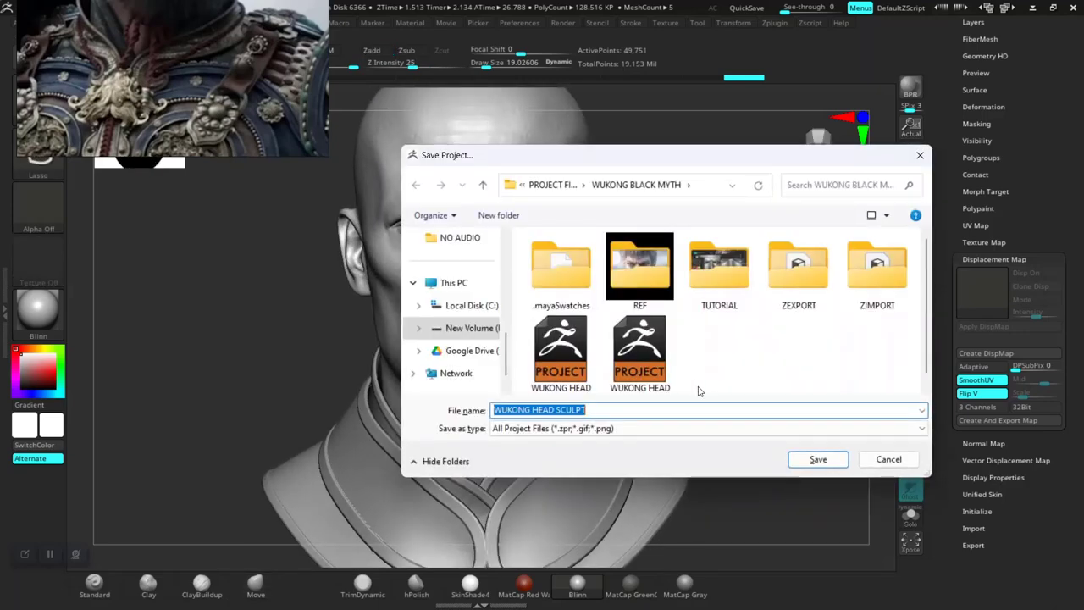
pyautogui.click(818, 459)
pyautogui.click(576, 295)
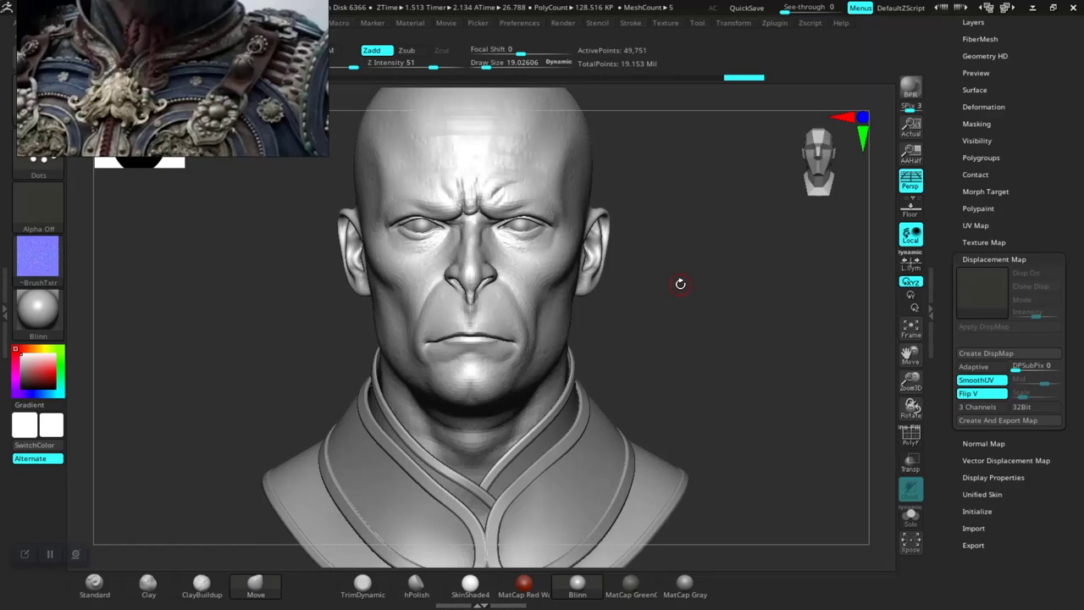
pyautogui.moveTo(693, 351); pyautogui.dragTo(689, 327)
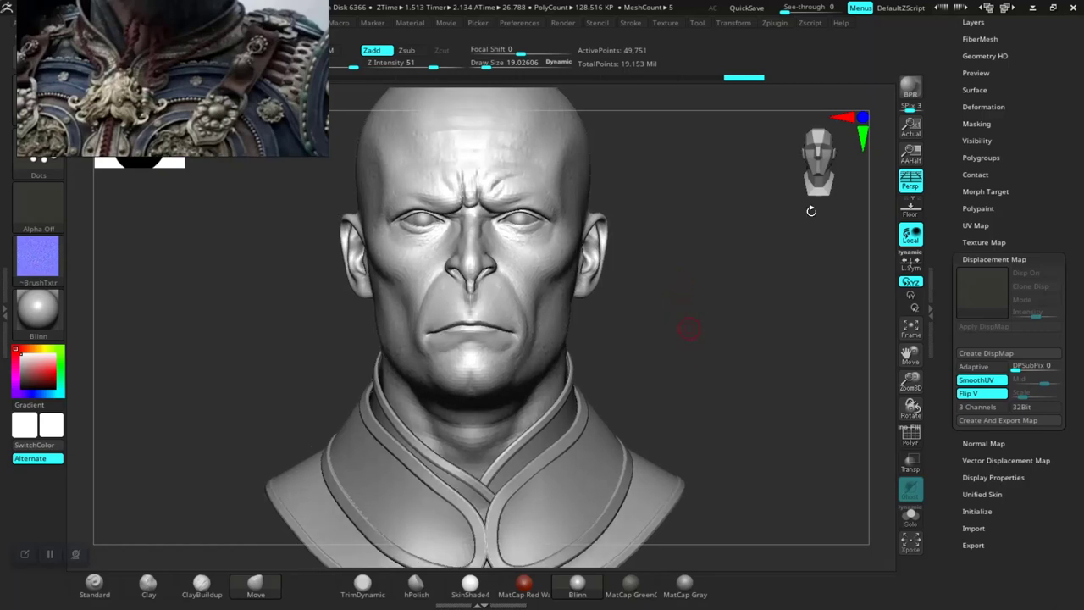
pyautogui.click(1033, 9)
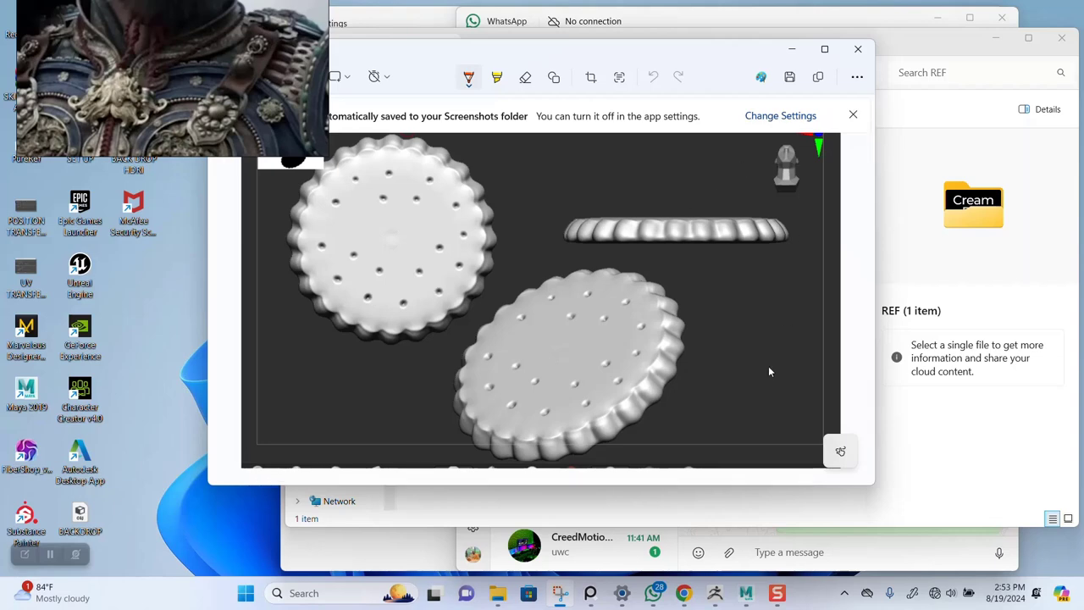
# - Bring Maya back, hide the UV Editor and show the Attribute Editor panel
pyautogui.click(745, 592)
pyautogui.scroll(-3, 548, 366)
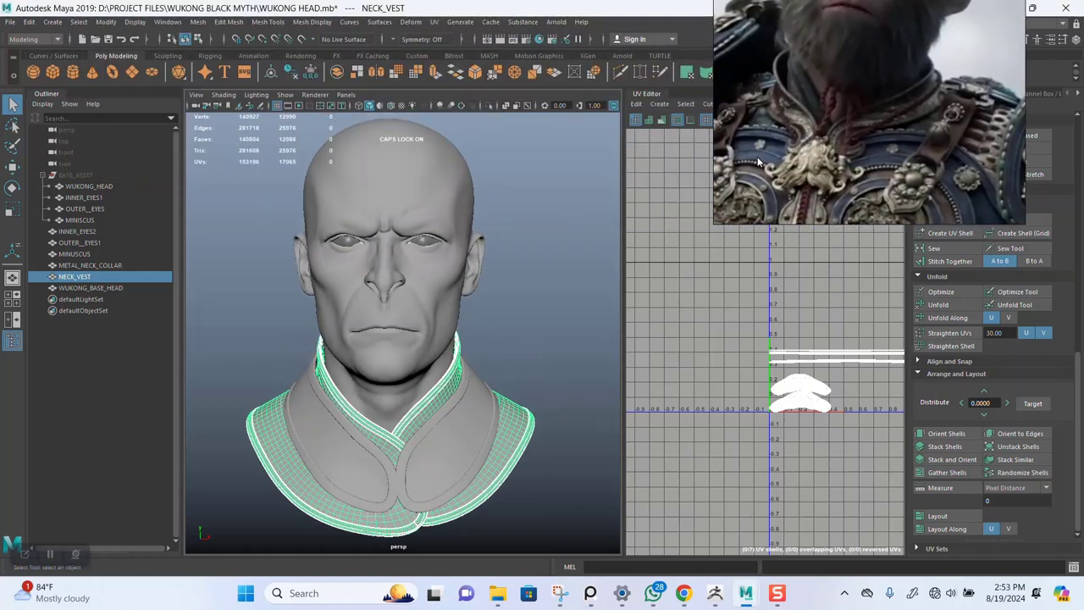
pyautogui.click(477, 233)
pyautogui.scroll(4, 477, 234)
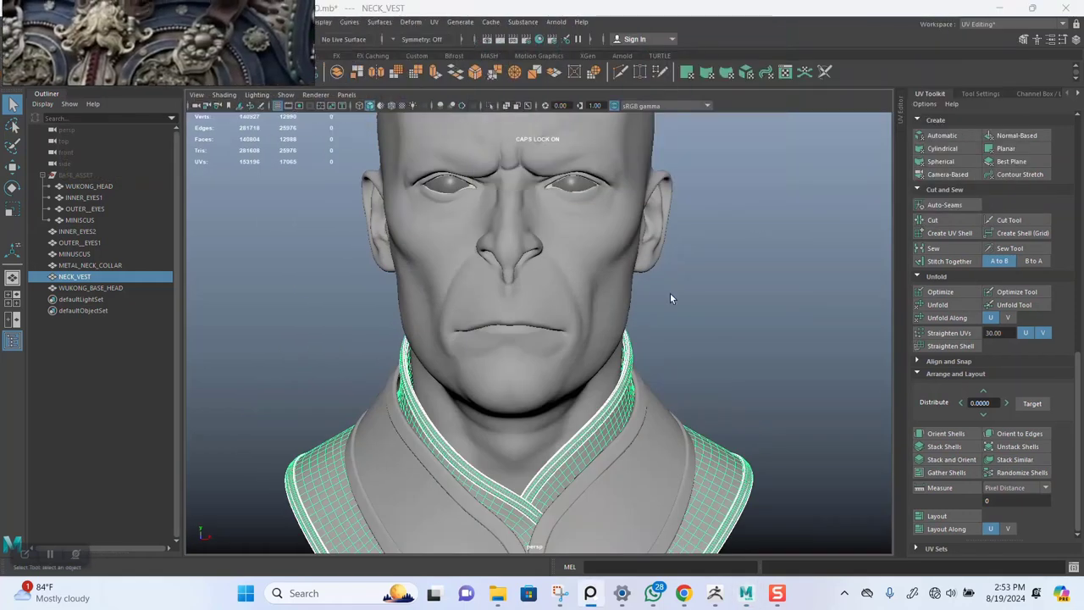
pyautogui.scroll(-2, 781, 223)
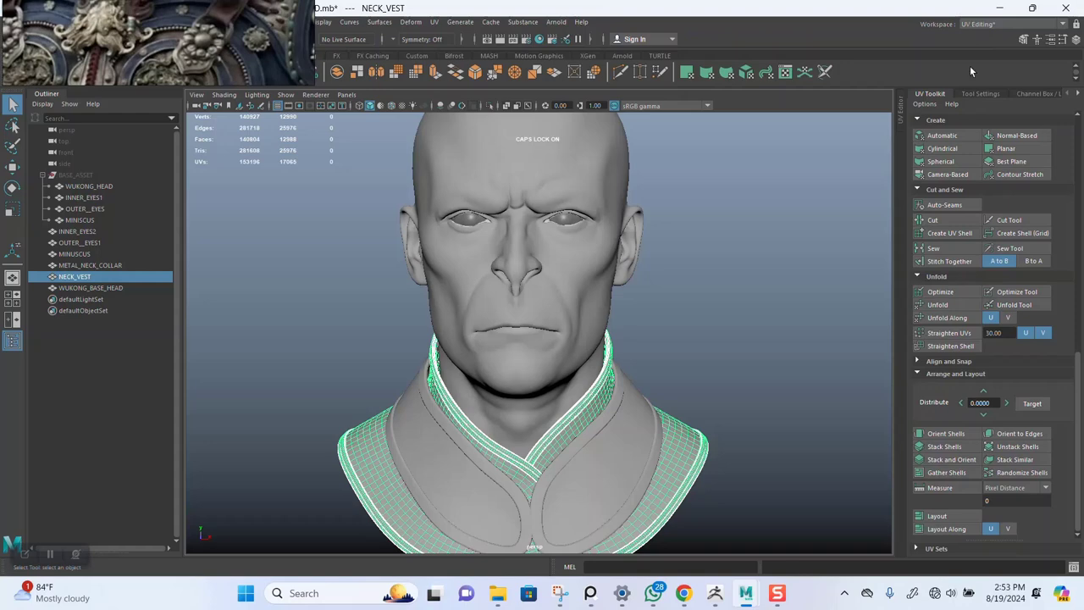
pyautogui.click(982, 94)
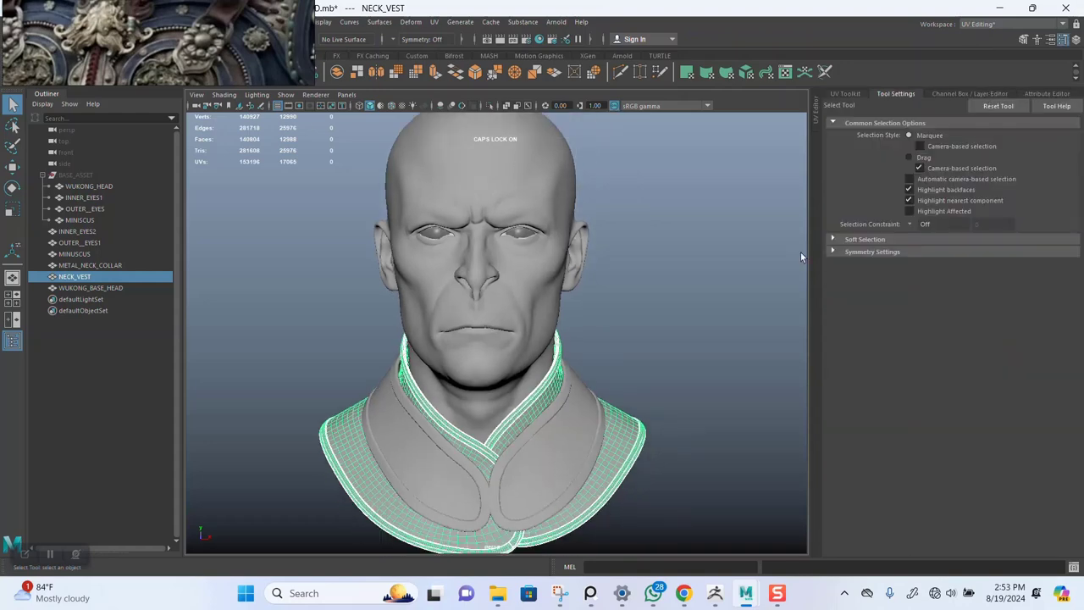
pyautogui.click(1048, 95)
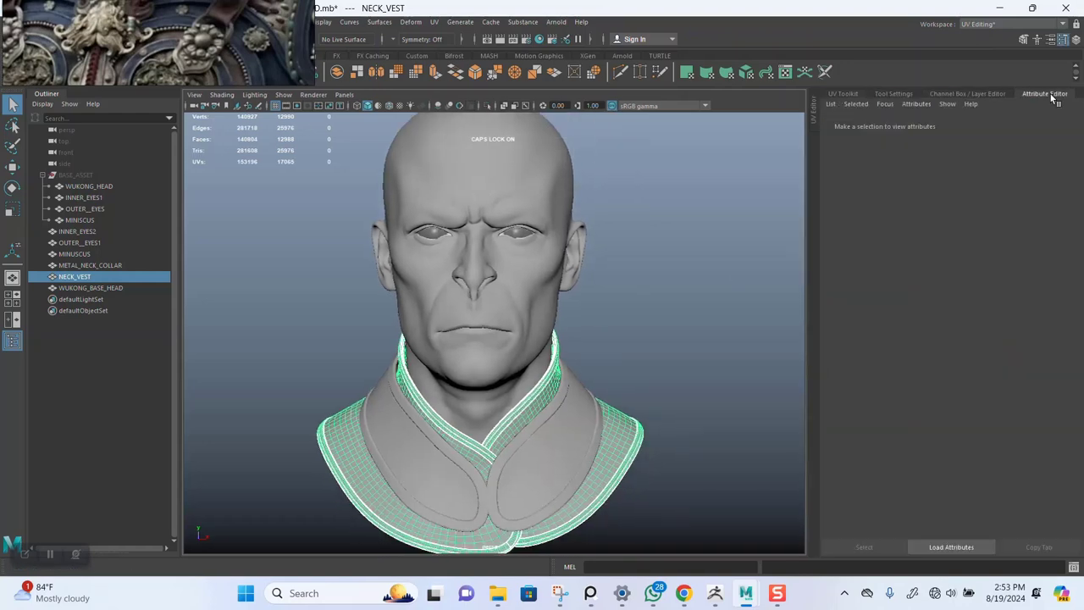
# - Save the WUKONG HEAD scene from a front view, then open Windows search
pyautogui.click(636, 297)
pyautogui.keyDown('alt'); pyautogui.moveTo(636, 297); pyautogui.dragTo(624, 316); pyautogui.keyUp('alt')
pyautogui.scroll(2, 609, 373)
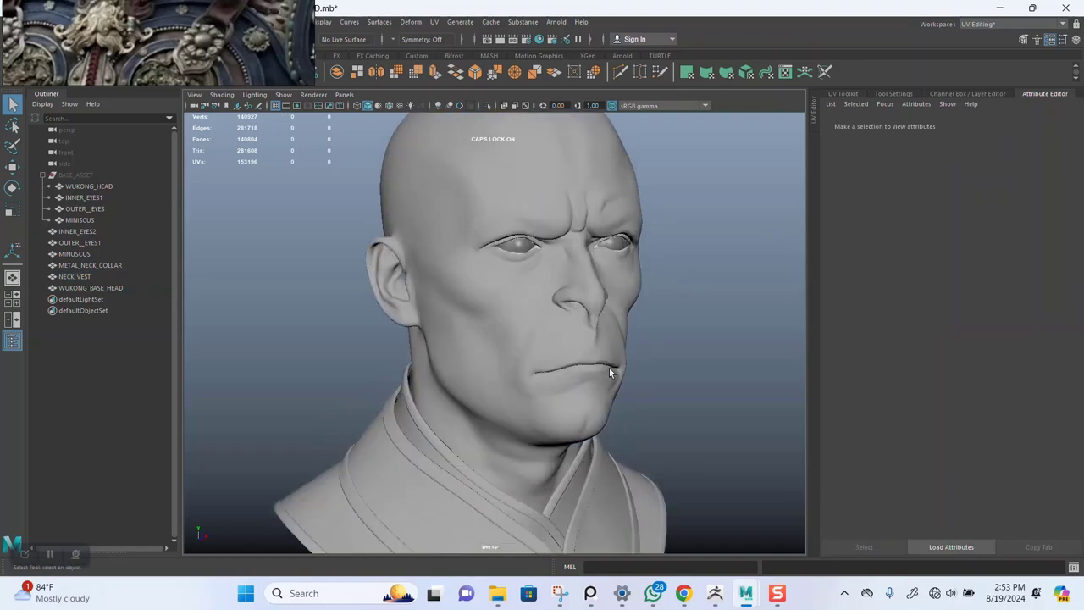
pyautogui.keyDown('alt'); pyautogui.moveTo(610, 373); pyautogui.dragTo(463, 320); pyautogui.keyUp('alt')
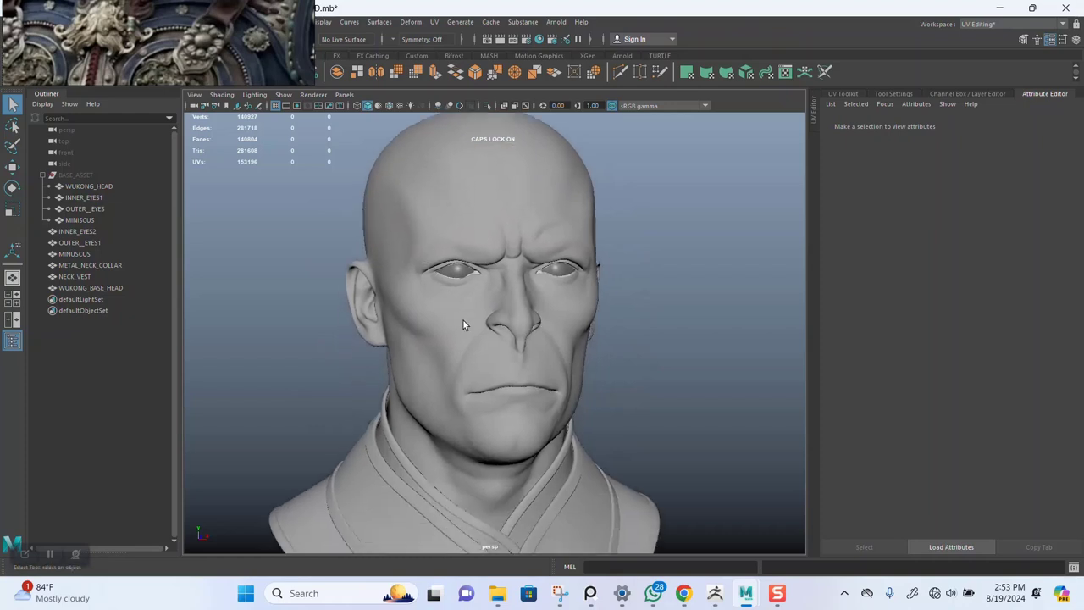
pyautogui.hotkey('ctrl', 's')
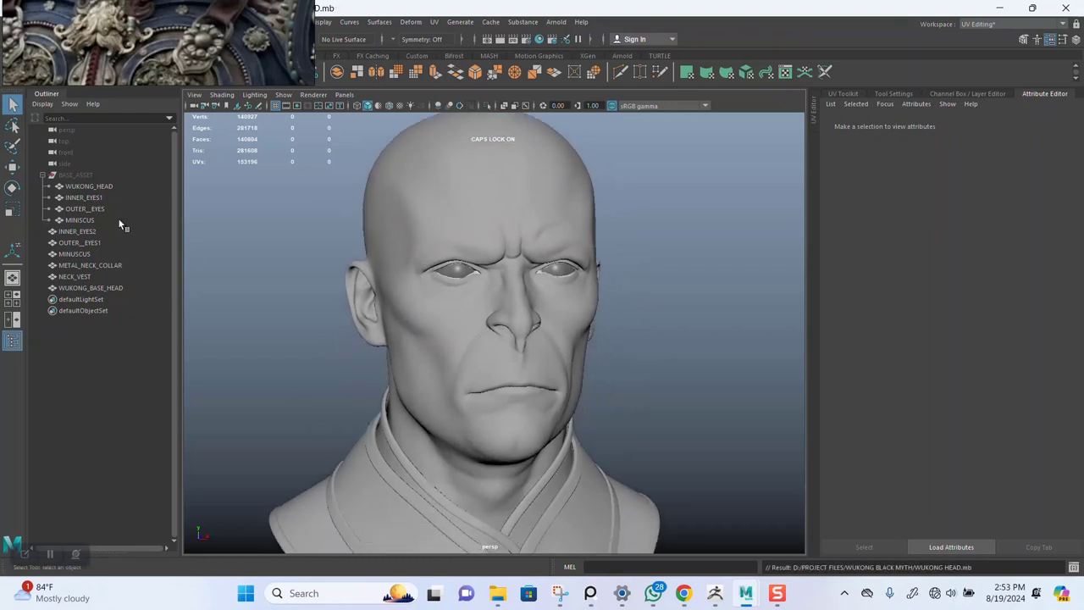
pyautogui.click(302, 593)
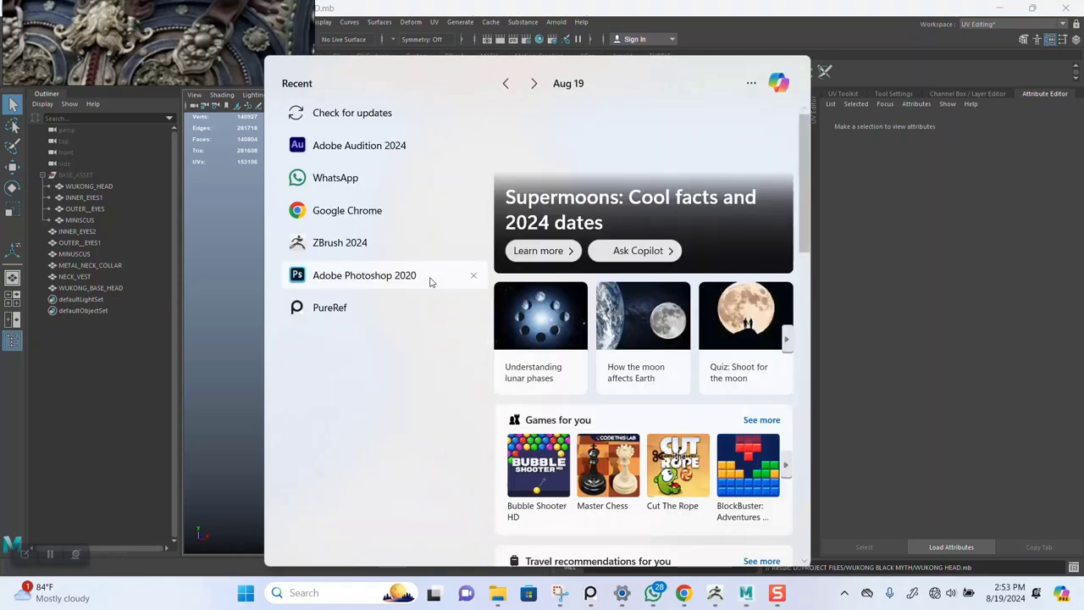
# - Search for 'Substance Painter' and launch the best match
pyautogui.write('Substance Painter')
pyautogui.click(303, 173)
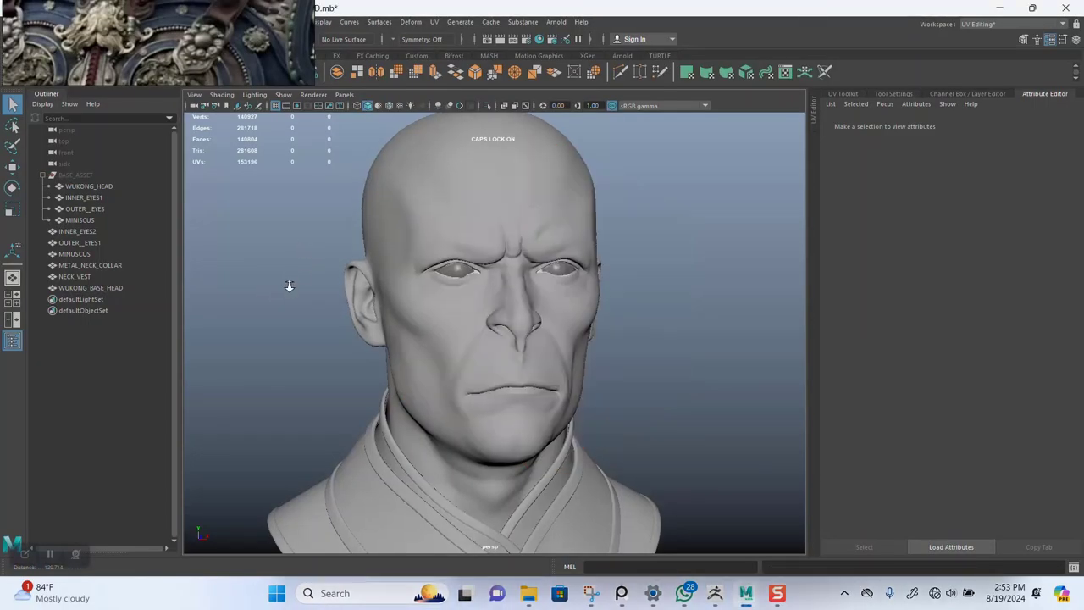
# - Collapse BASE_ASSET, select INNER_EYES2 and zoom in on the eye and face
pyautogui.scroll(1, 693, 482)
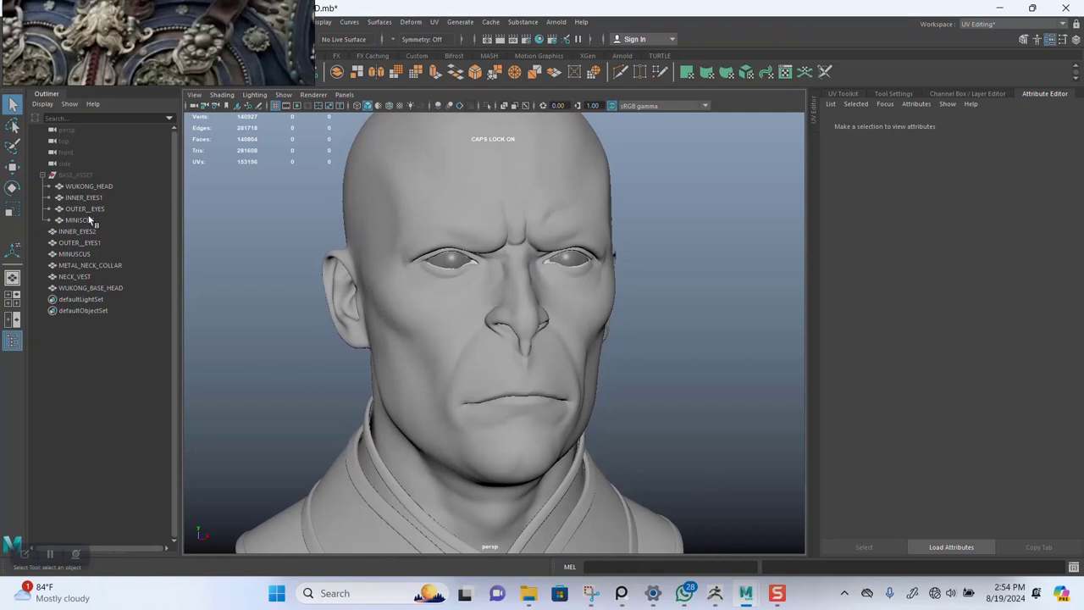
pyautogui.click(44, 175)
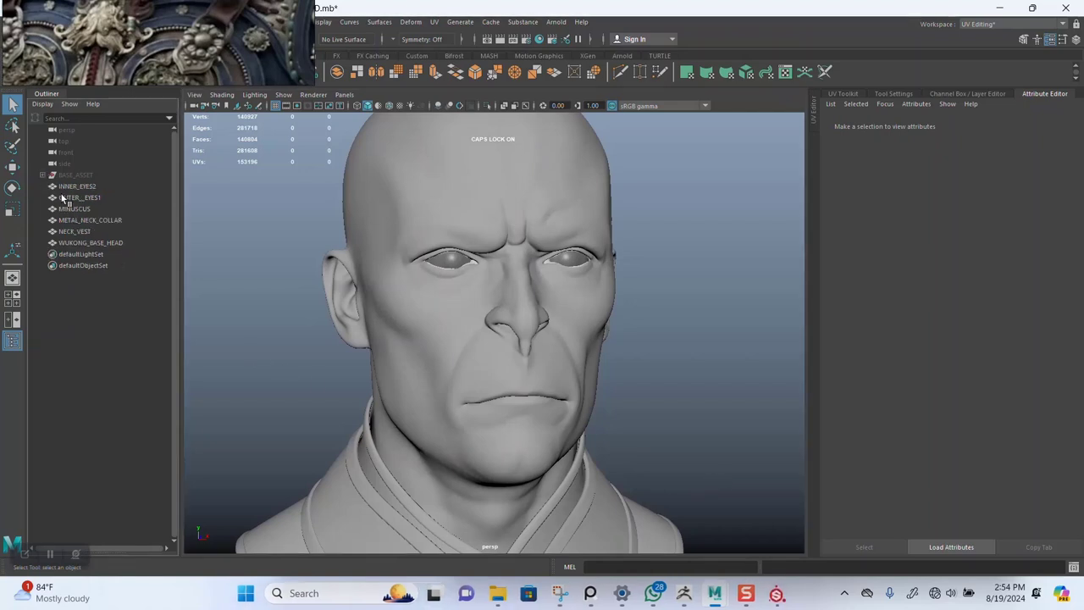
pyautogui.click(77, 187)
pyautogui.keyDown('alt'); pyautogui.moveTo(431, 292); pyautogui.dragTo(581, 476, button='right'); pyautogui.keyUp('alt')
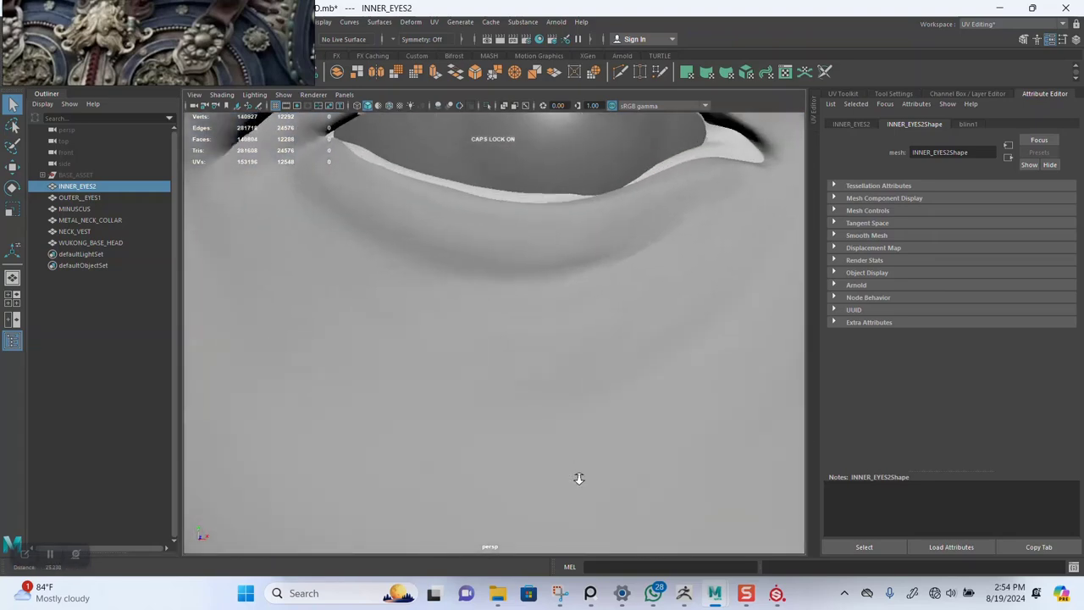
pyautogui.keyDown('alt'); pyautogui.moveTo(568, 404); pyautogui.dragTo(326, 276, button='right'); pyautogui.keyUp('alt')
pyautogui.click(325, 275)
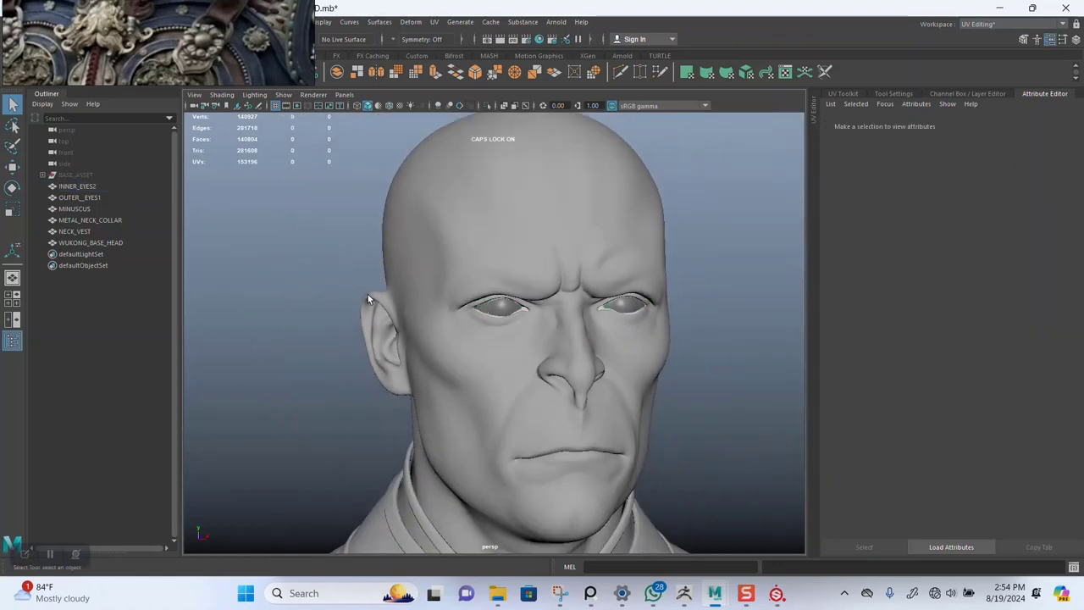
pyautogui.moveTo(368, 294)
pyautogui.keyDown('alt'); pyautogui.mouseDown()
pyautogui.moveTo(347, 288)
pyautogui.moveTo(359, 290)
pyautogui.mouseUp(); pyautogui.keyUp('alt')
pyautogui.keyDown('alt'); pyautogui.moveTo(359, 290); pyautogui.dragTo(387, 325, button='right'); pyautogui.keyUp('alt')
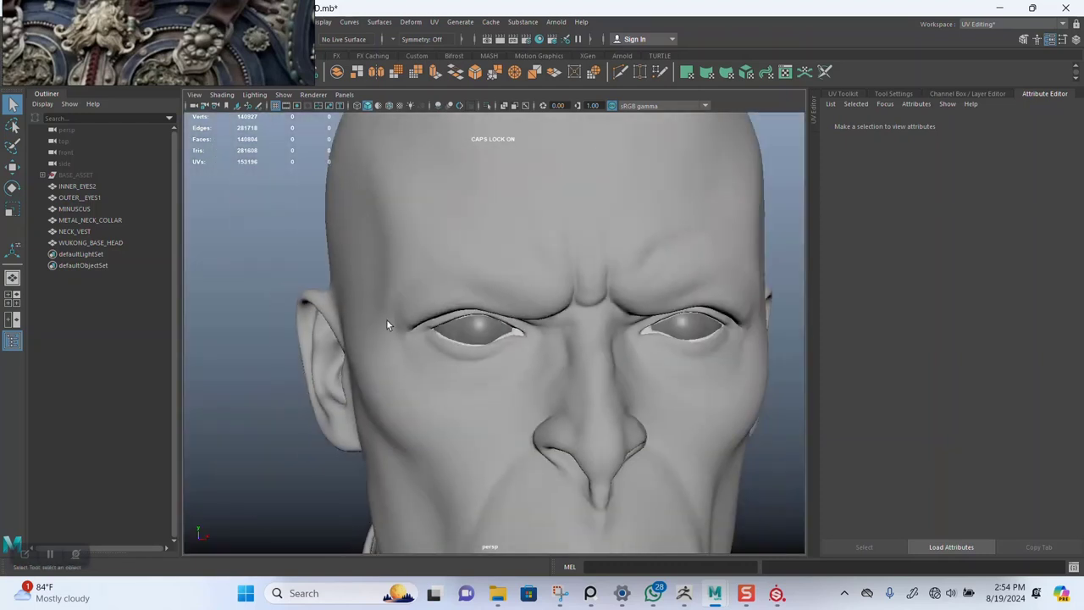
# - Check MINUSCUS, collar, vest, head and eye meshes, then give the head a new Lambert
pyautogui.click(76, 211)
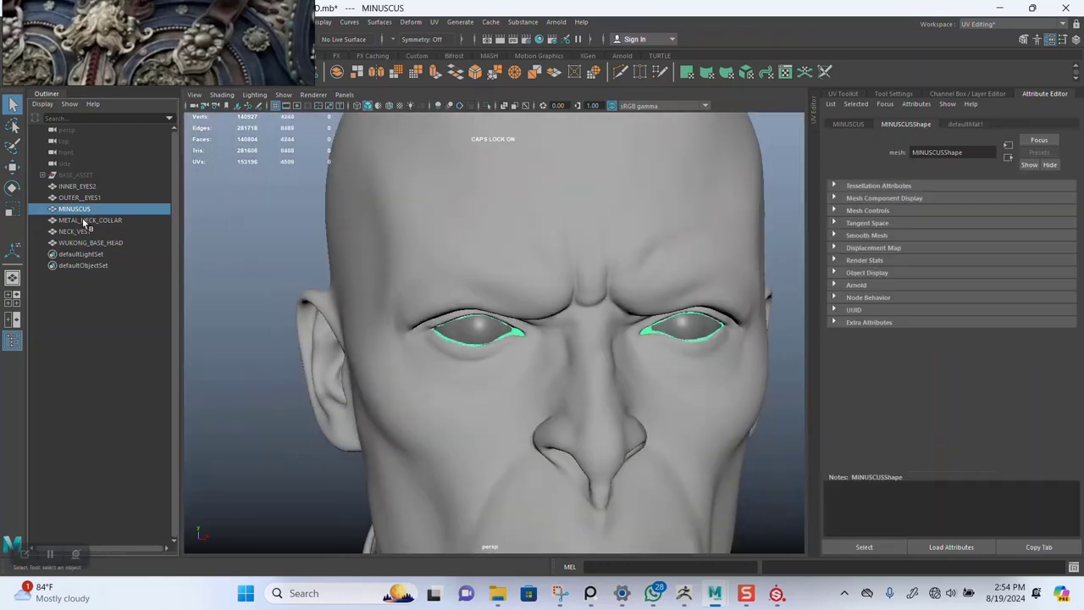
pyautogui.click(84, 221)
pyautogui.click(84, 232)
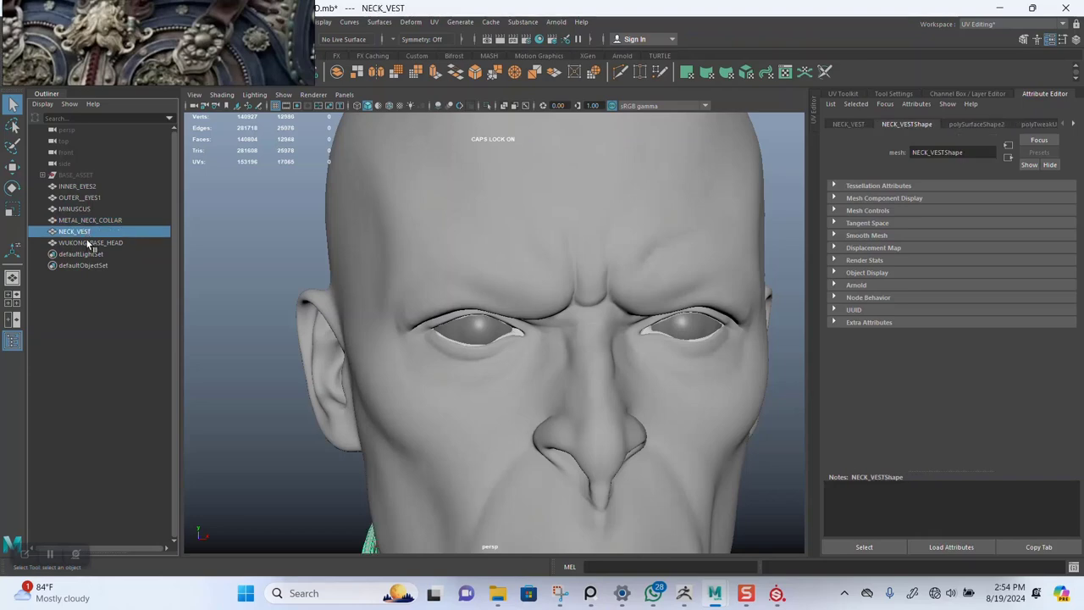
pyautogui.click(88, 243)
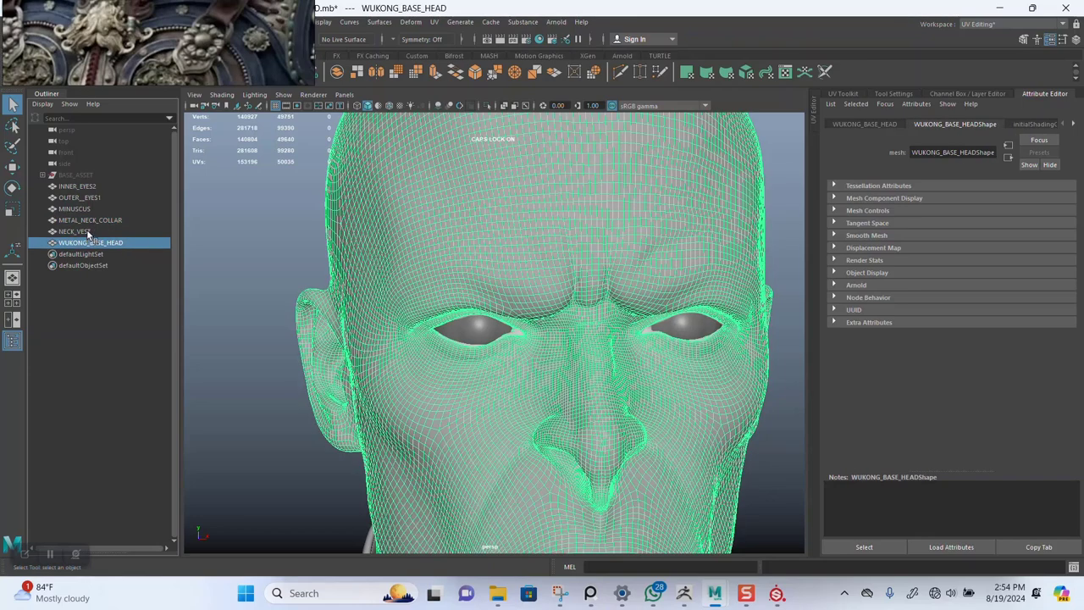
pyautogui.click(88, 231)
pyautogui.keyDown('shift'); pyautogui.click(88, 220); pyautogui.keyUp('shift')
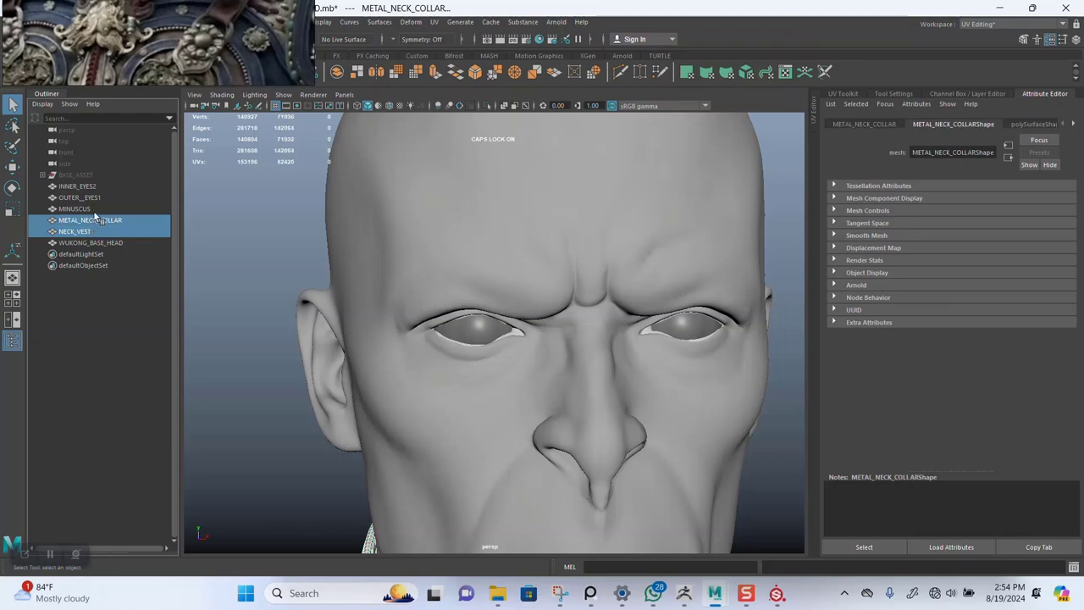
pyautogui.click(91, 198)
pyautogui.click(89, 187)
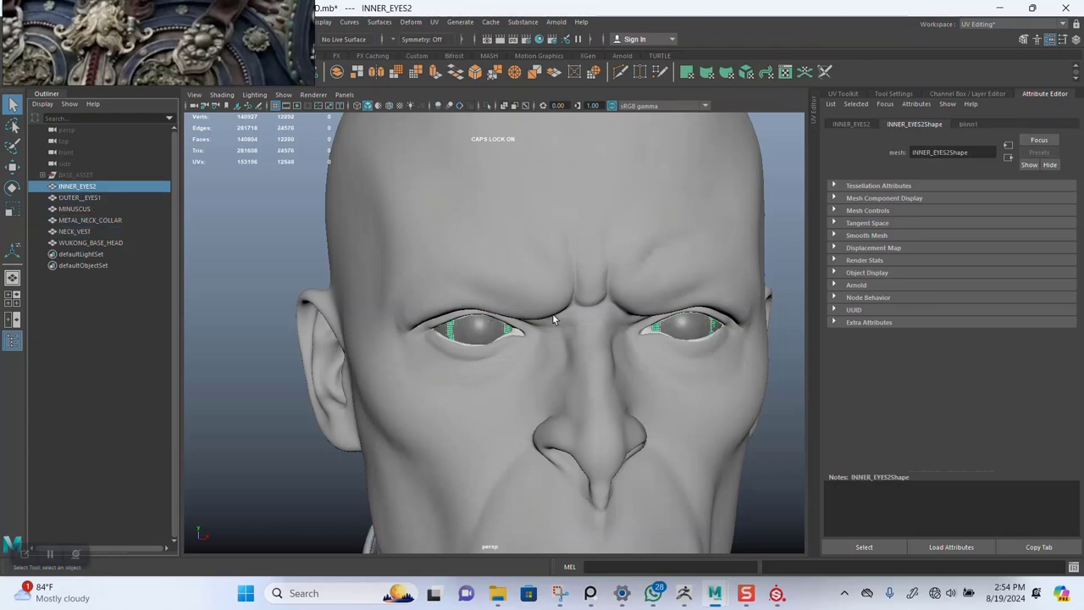
pyautogui.scroll(2, 552, 314)
pyautogui.scroll(-3, 462, 278)
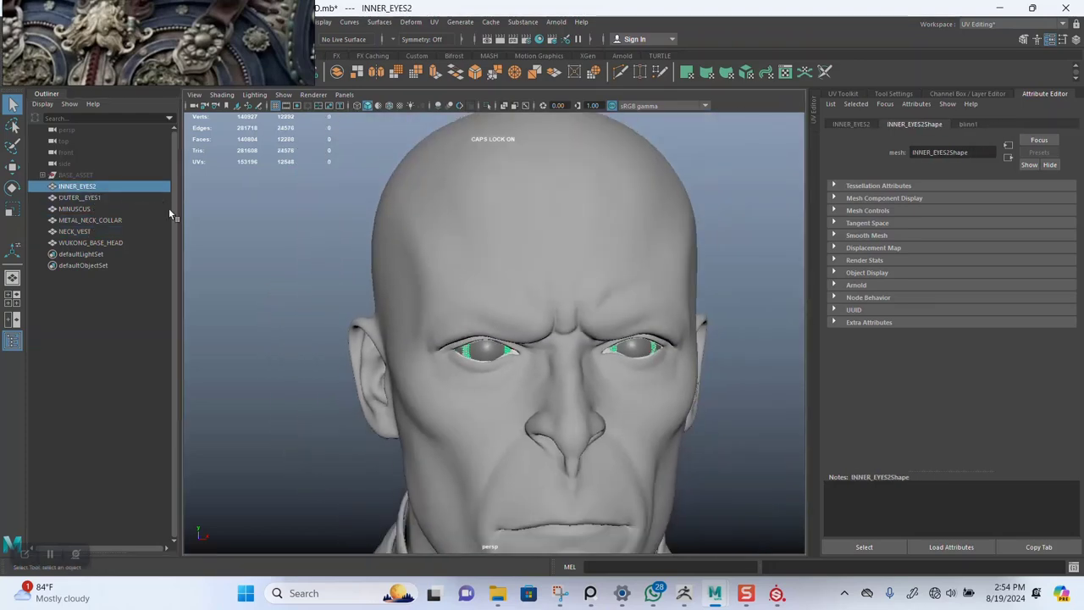
pyautogui.click(553, 250)
pyautogui.moveTo(555, 249); pyautogui.dragTo(652, 525, button='right')
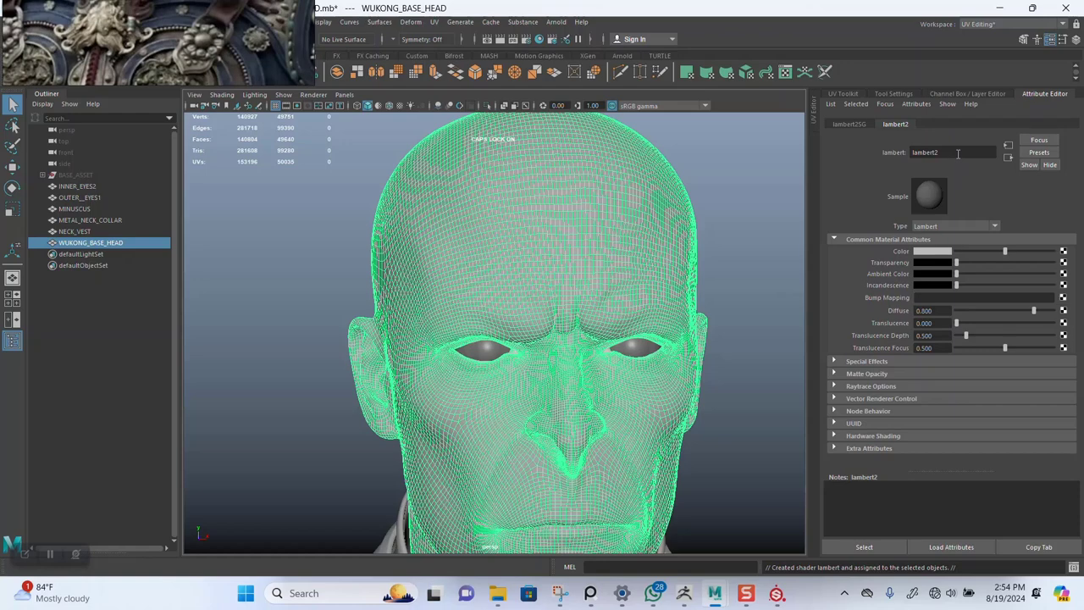
# - Rename the head material WUKONG_HEAD_MAP and set its colour to red
pyautogui.doubleClick(958, 153)
pyautogui.write('WUKONG HEAD')
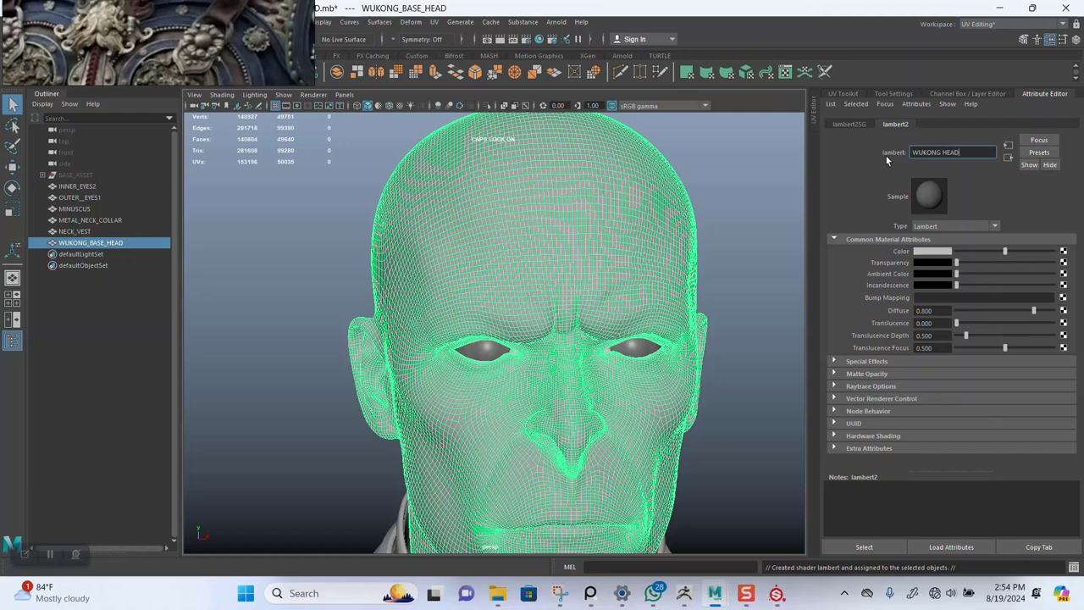
pyautogui.press('Return')
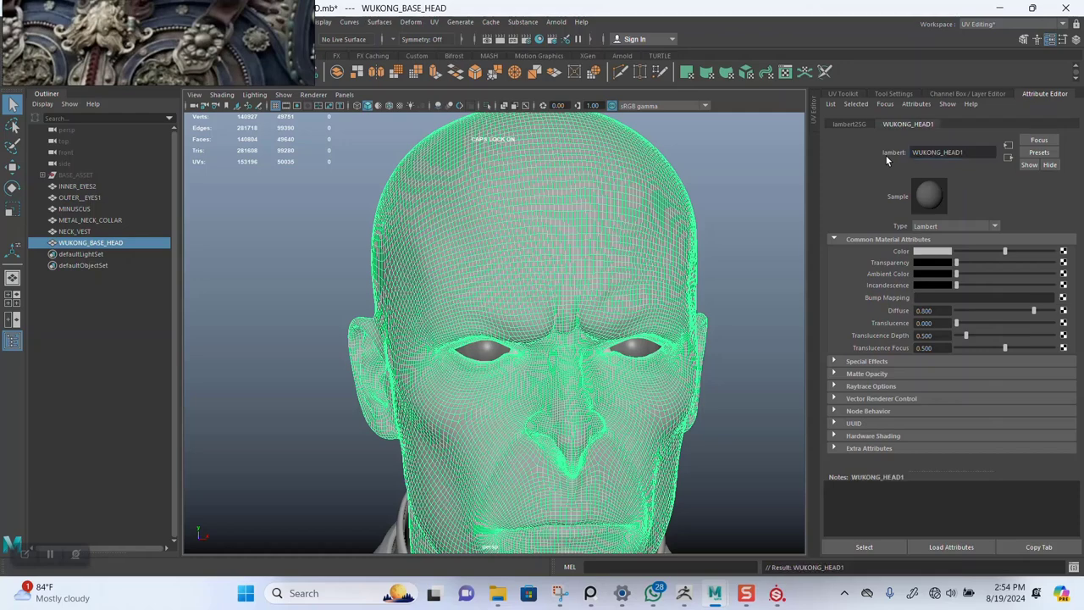
pyautogui.click(934, 252)
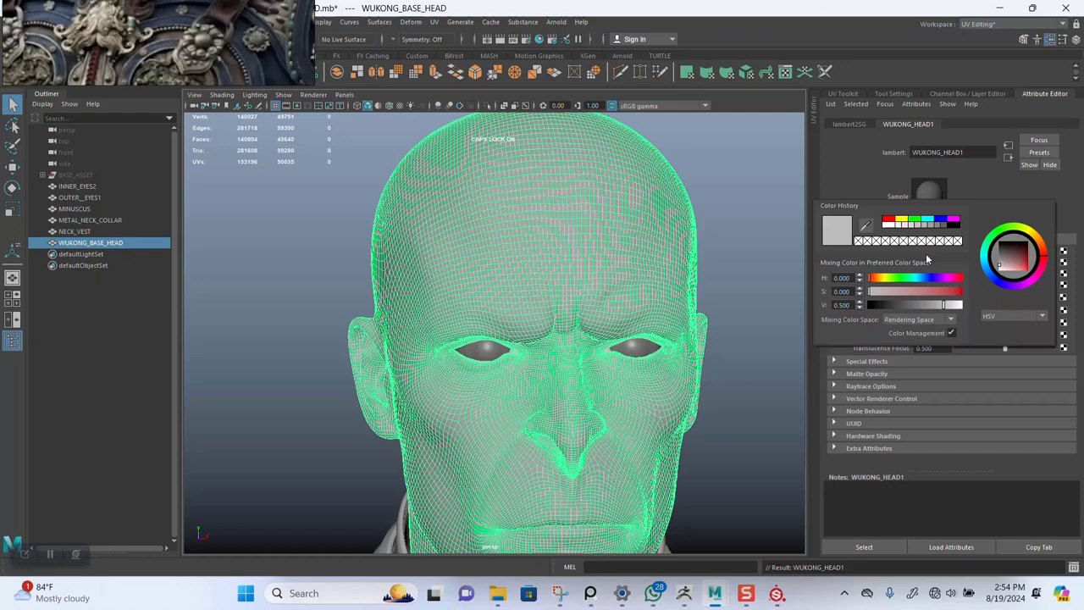
pyautogui.click(886, 218)
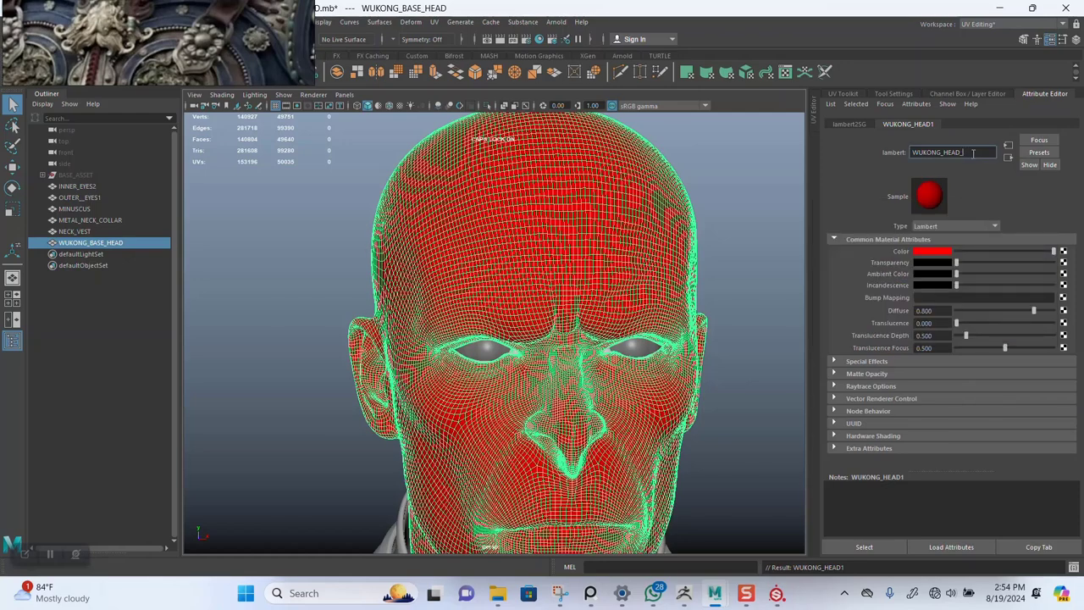
pyautogui.write('MAP')
pyautogui.press('Return')
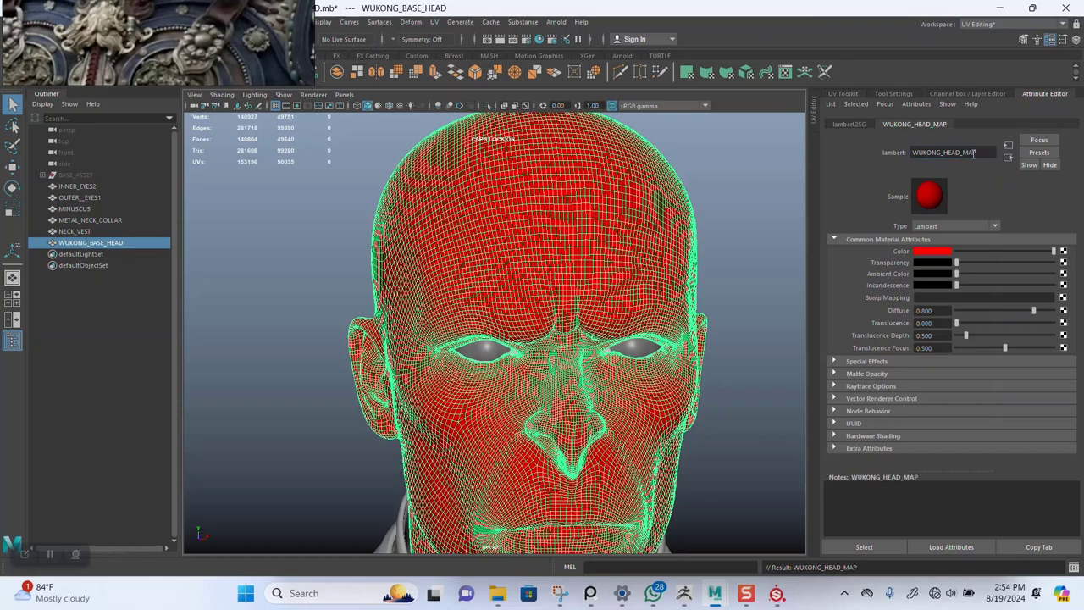
# - Reselect the head mesh and hide it
pyautogui.click(717, 242)
pyautogui.click(613, 243)
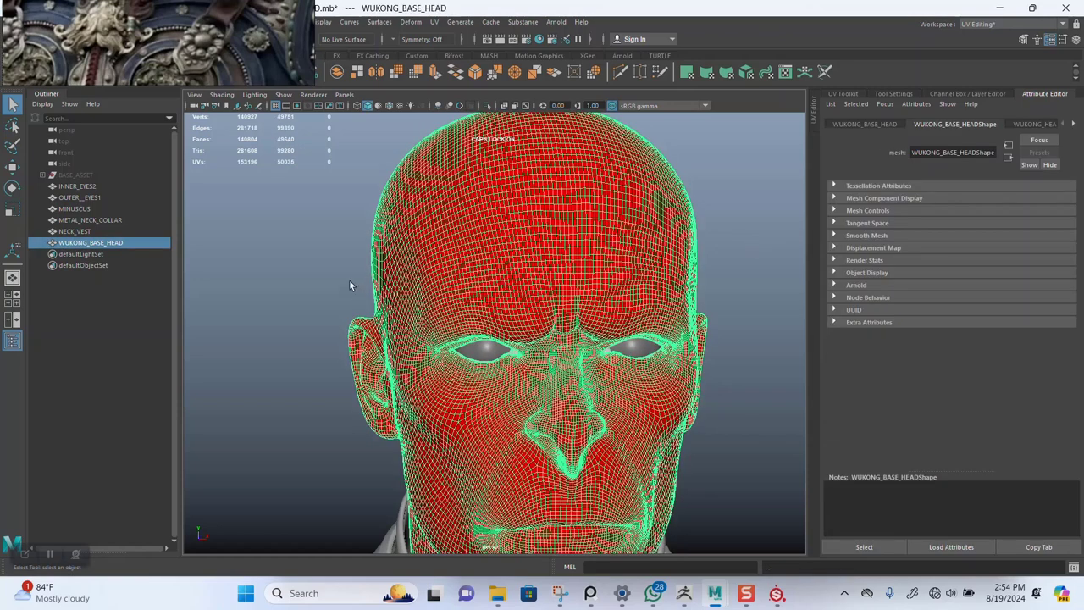
pyautogui.hotkey('ctrl', 'h')
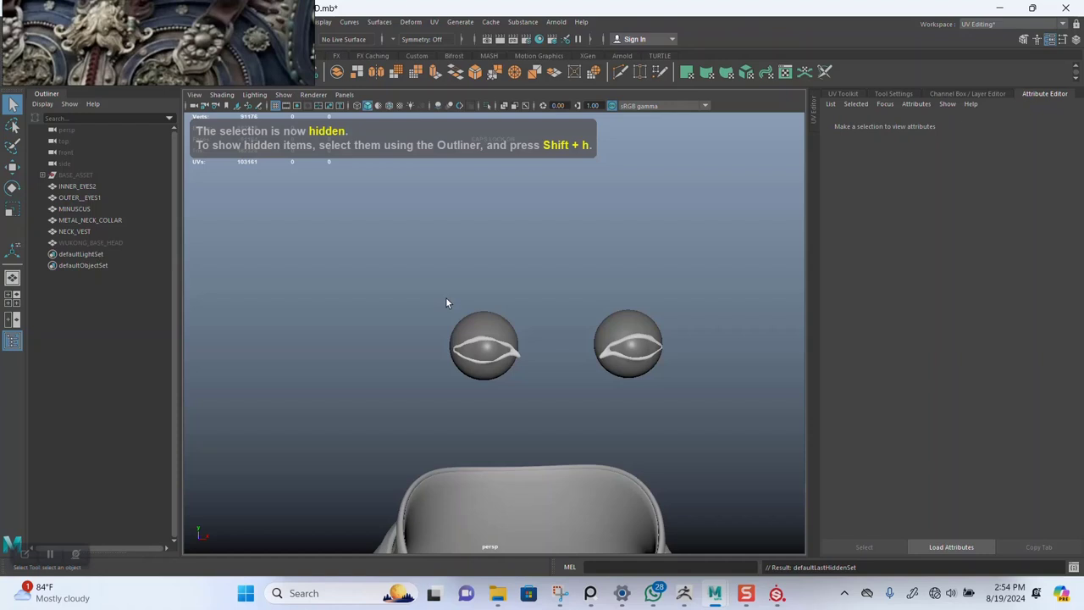
# - Assign a new Lambert material to the OUTER_EYES1 meshes
pyautogui.click(82, 197)
pyautogui.rightClick(484, 325)
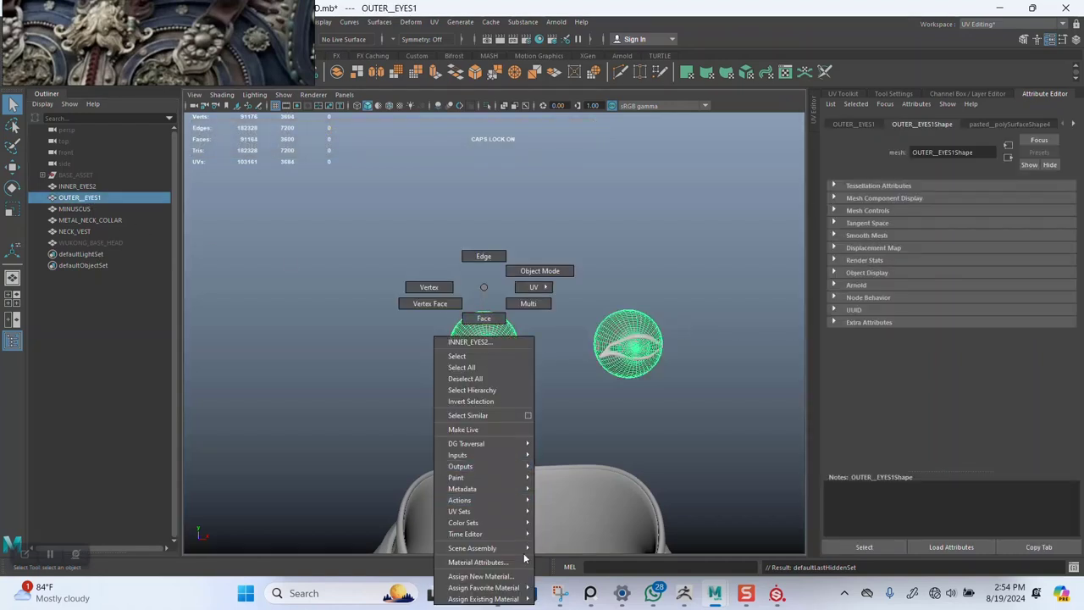
pyautogui.moveTo(519, 599)
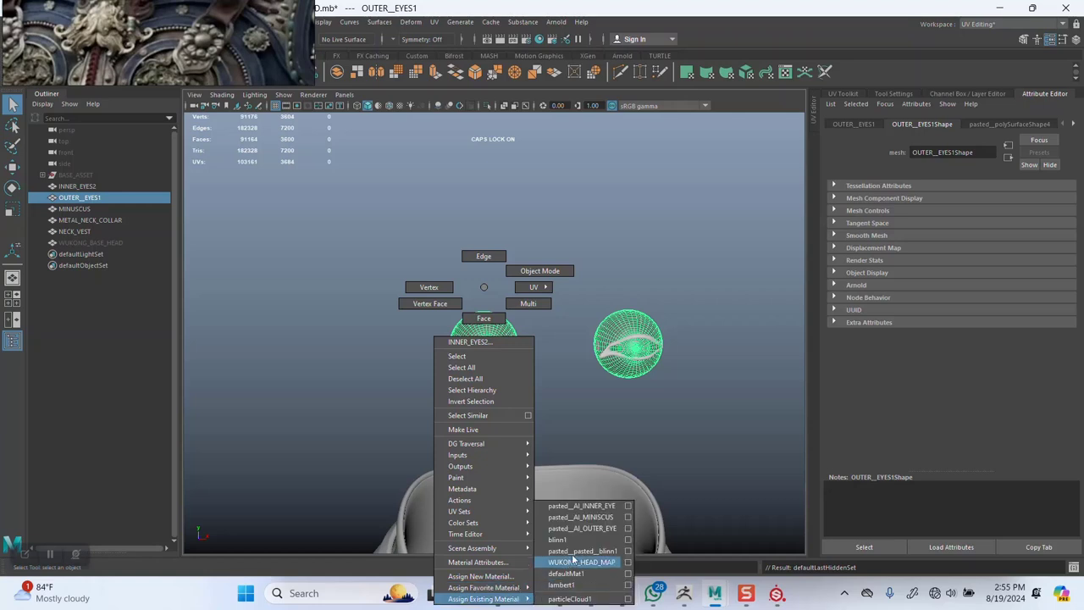
pyautogui.moveTo(487, 576)
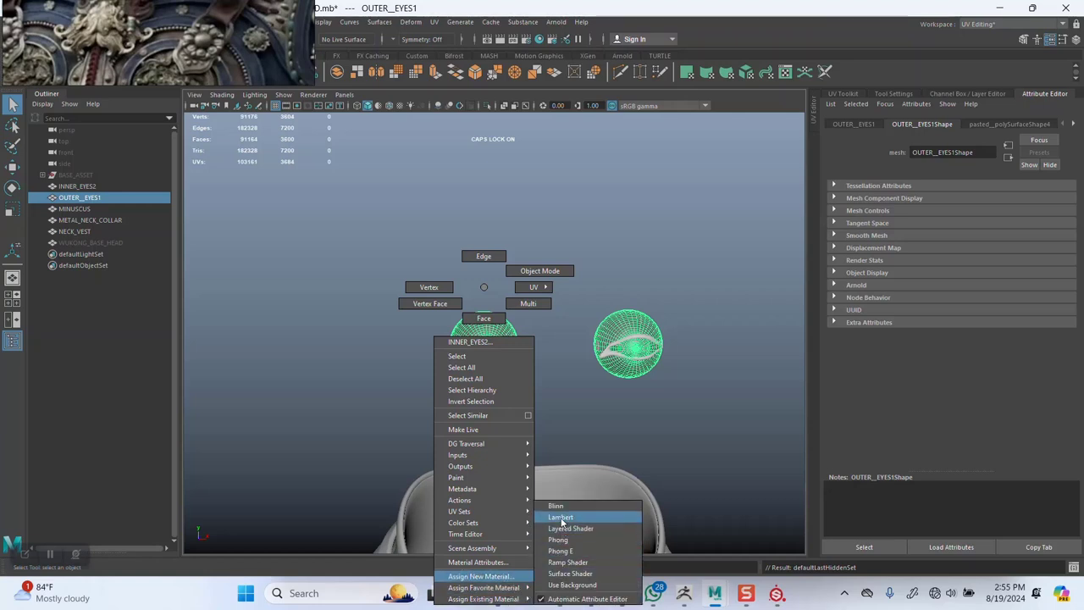
pyautogui.click(561, 517)
# - Rename the material OUTER_EYE_MAP, make it yellow, and hide the outer eyes
pyautogui.doubleClick(924, 151)
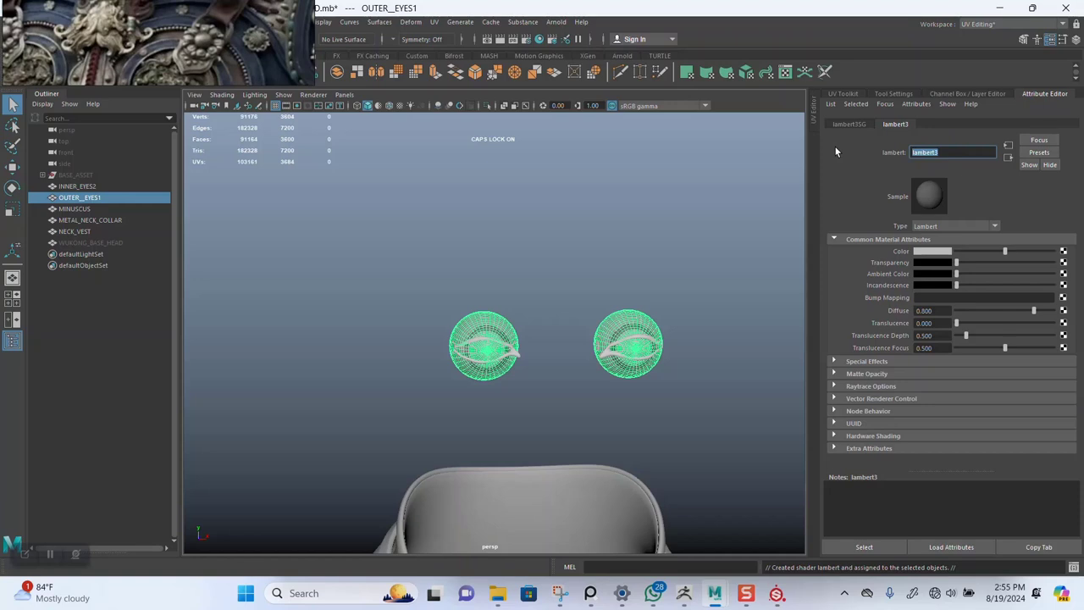
pyautogui.write('OUTER_EYE')
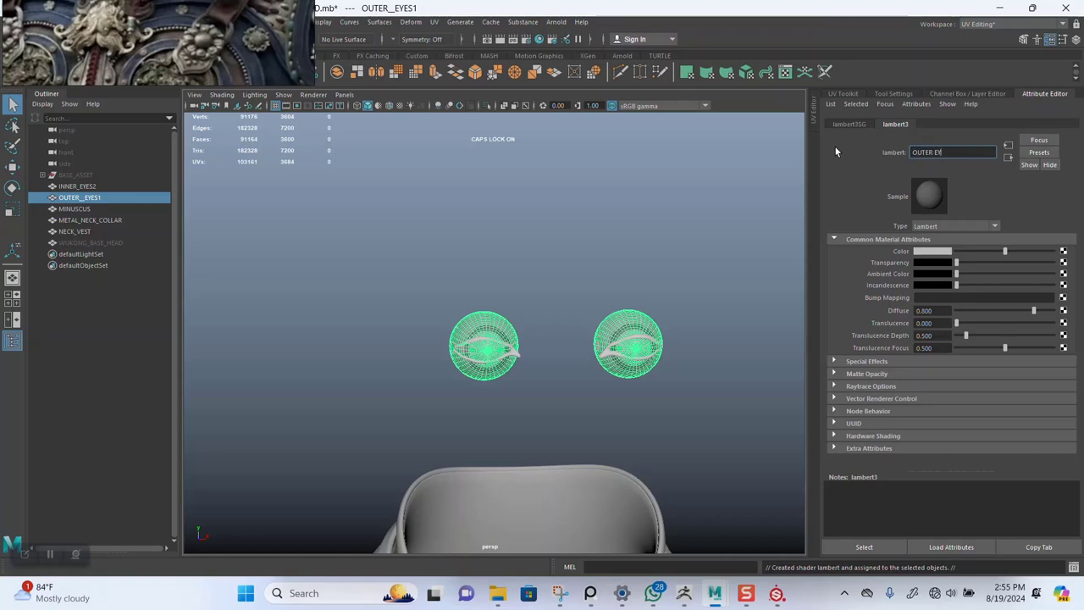
pyautogui.press('Return')
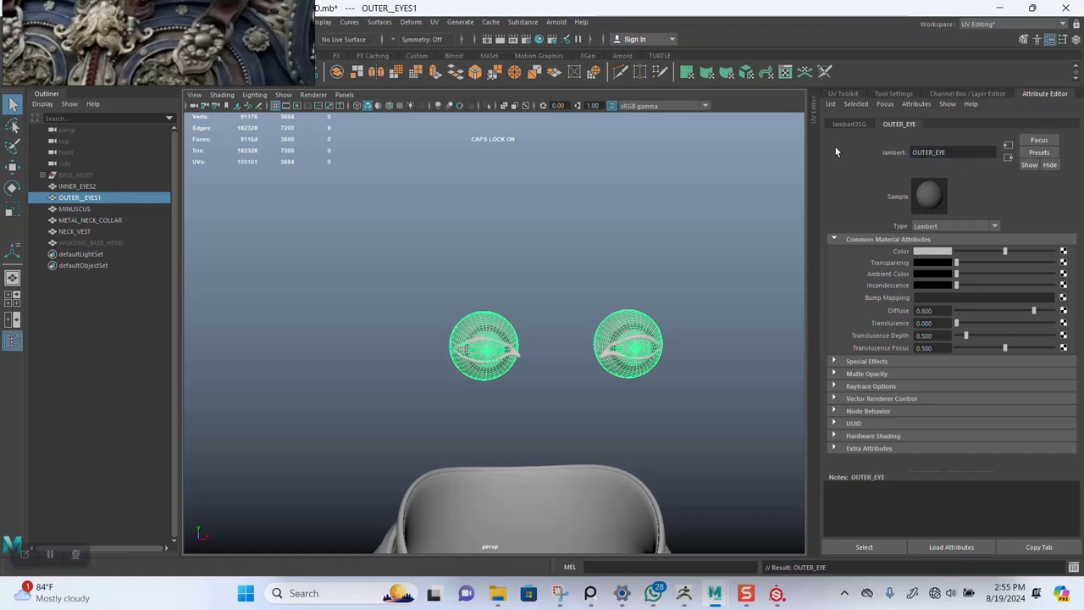
pyautogui.click(933, 251)
pyautogui.click(903, 221)
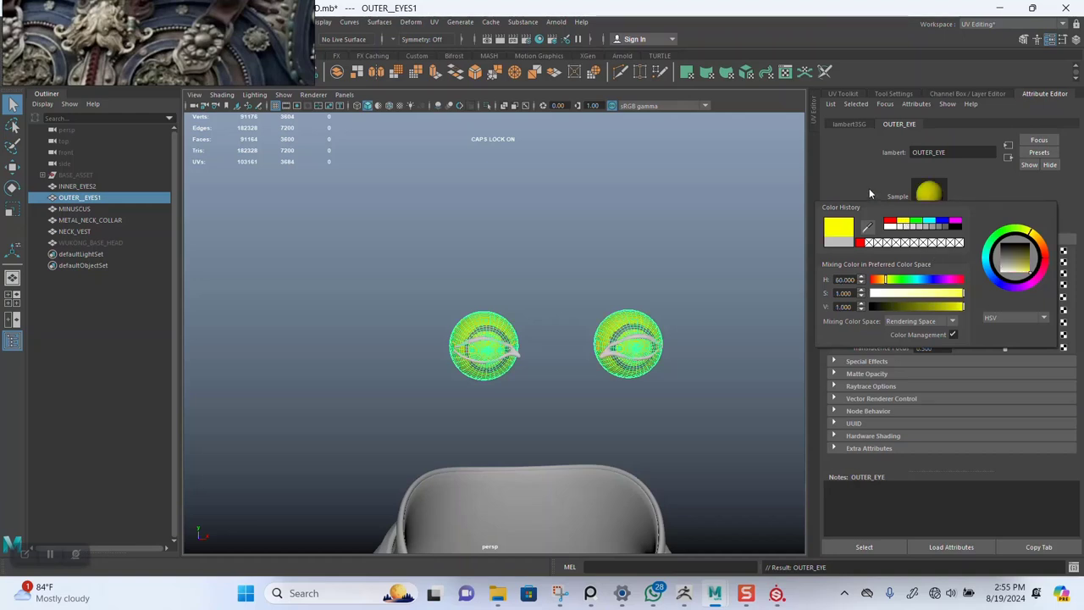
pyautogui.click(956, 149)
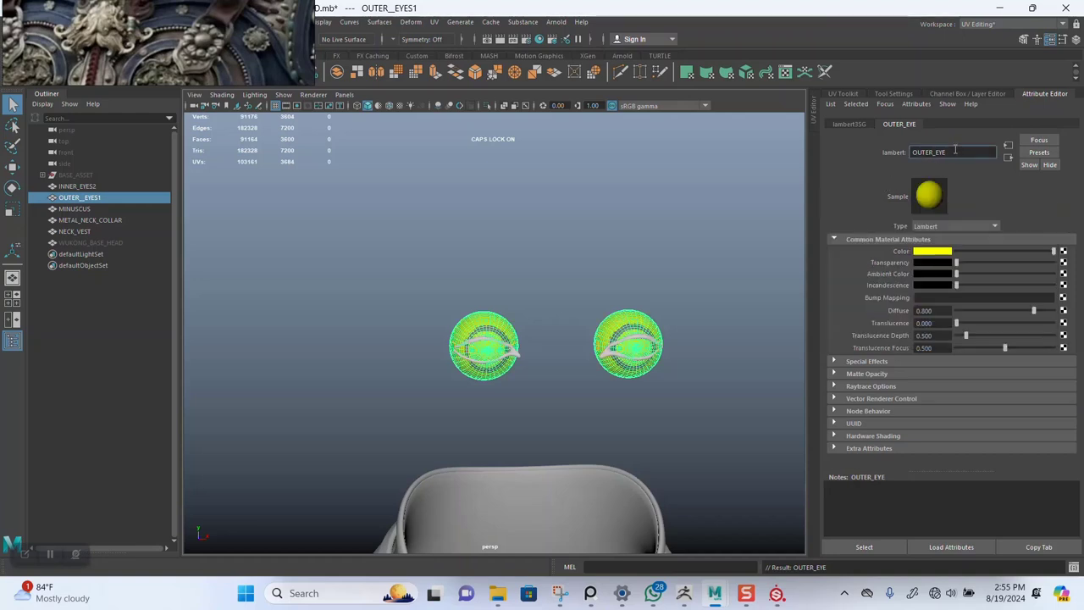
pyautogui.write('_MAP')
pyautogui.press('Return')
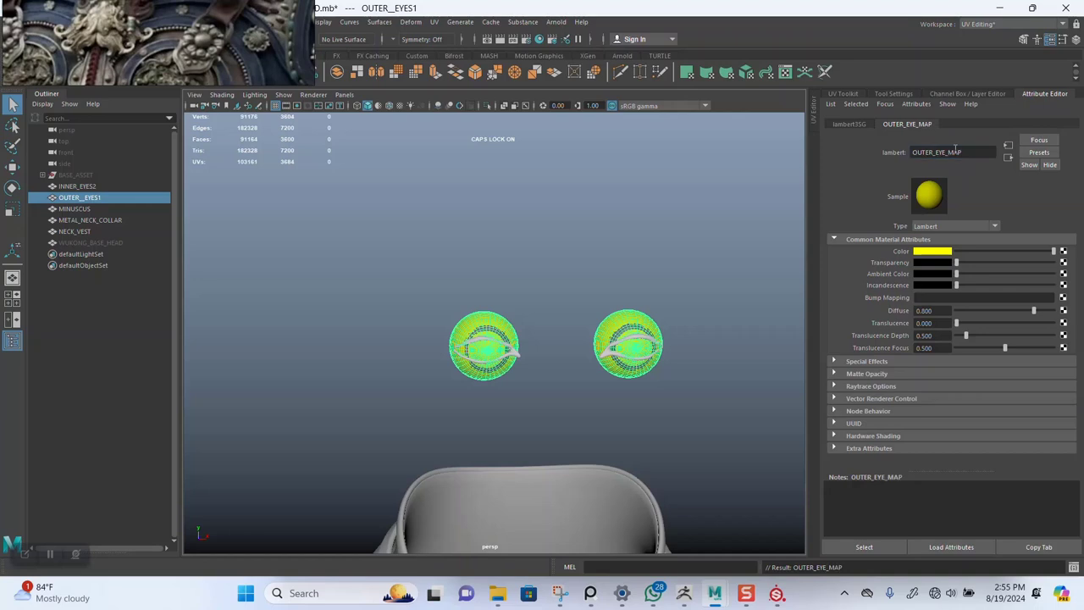
pyautogui.hotkey('ctrl', 'h')
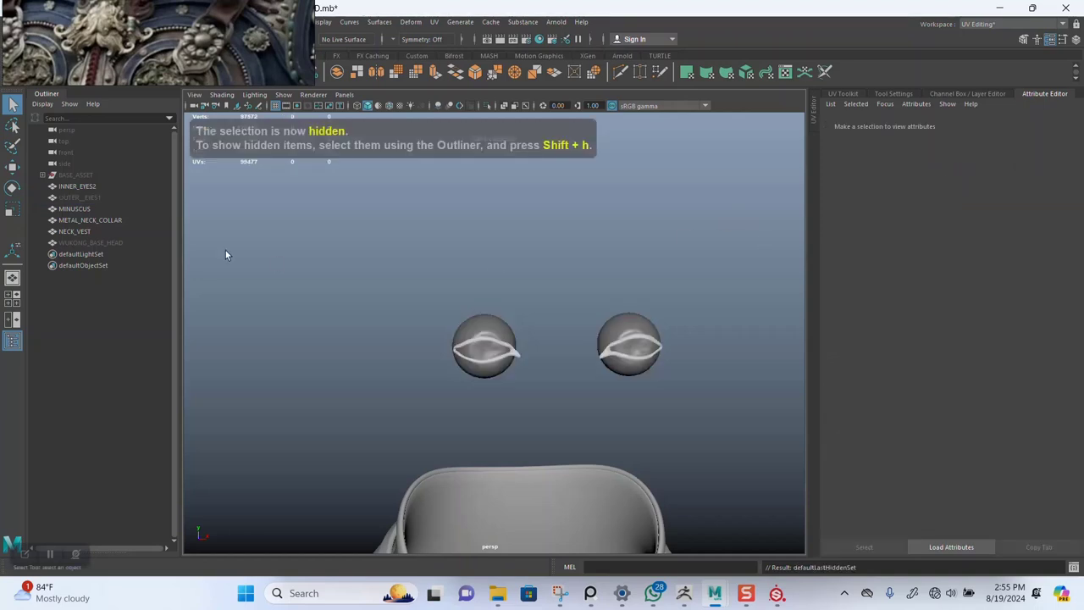
# - Select INNER_EYES2, zoom in, and assign it a new Lambert material
pyautogui.click(481, 322)
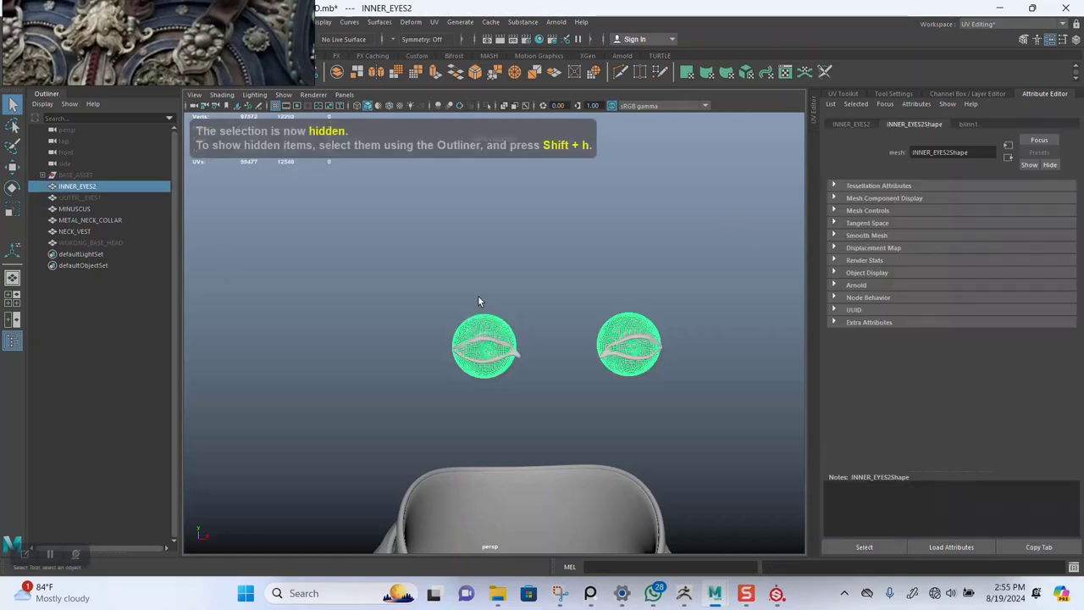
pyautogui.keyDown('alt'); pyautogui.moveTo(479, 298); pyautogui.dragTo(550, 596, button='right'); pyautogui.keyUp('alt')
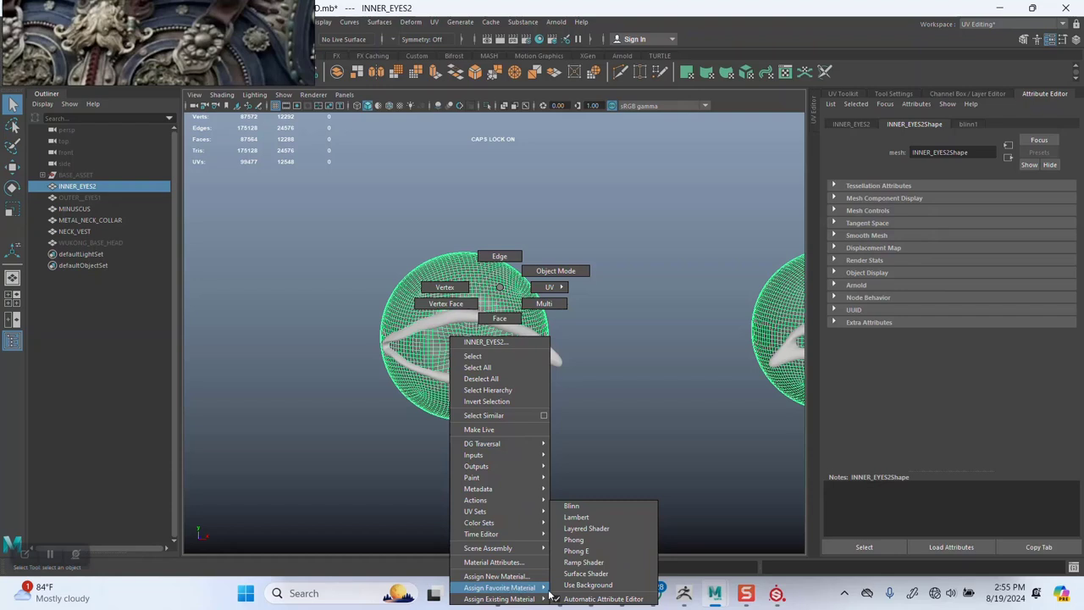
pyautogui.moveTo(551, 597); pyautogui.dragTo(510, 593, button='right')
pyautogui.moveTo(510, 593); pyautogui.dragTo(575, 516, button='right')
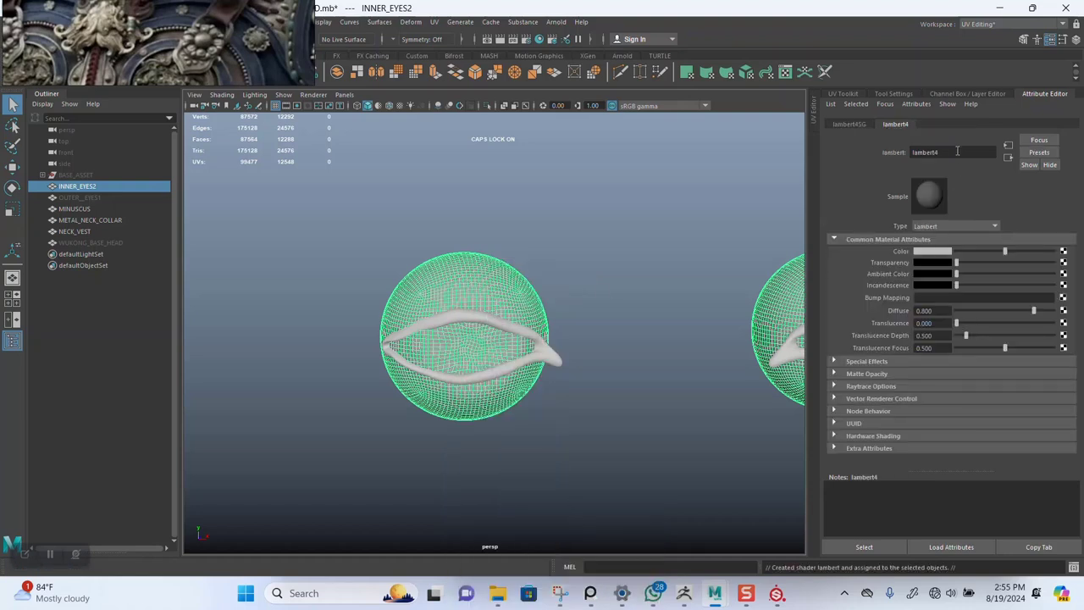
# - Rename the material INNER_EYE_MAP, make it green, and hide the inner eyes
pyautogui.doubleClick(931, 151)
pyautogui.write('INNER EYE')
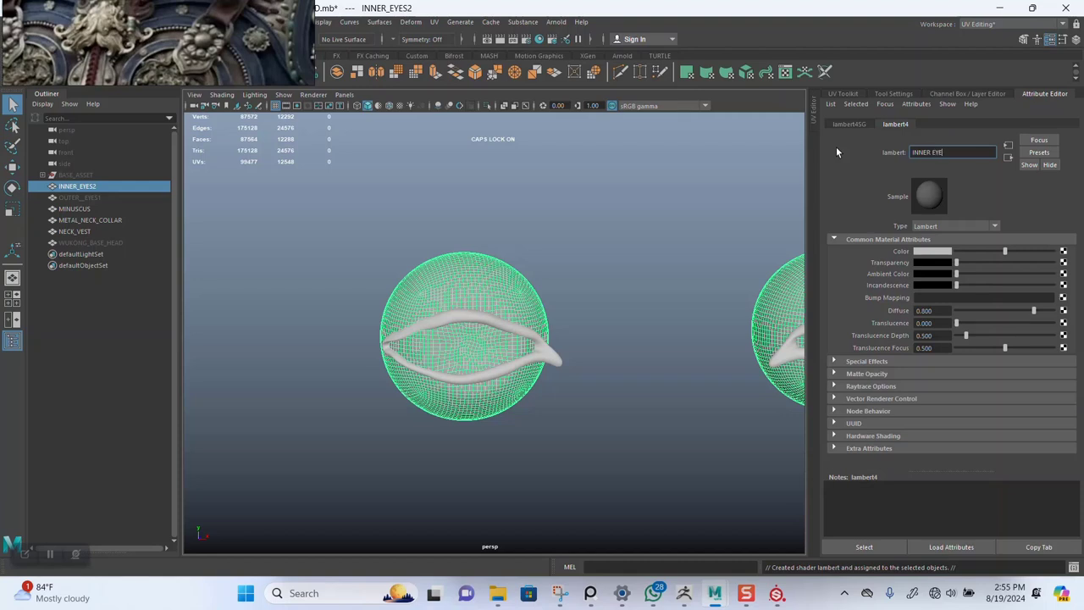
pyautogui.write('_MAP')
pyautogui.press('Return')
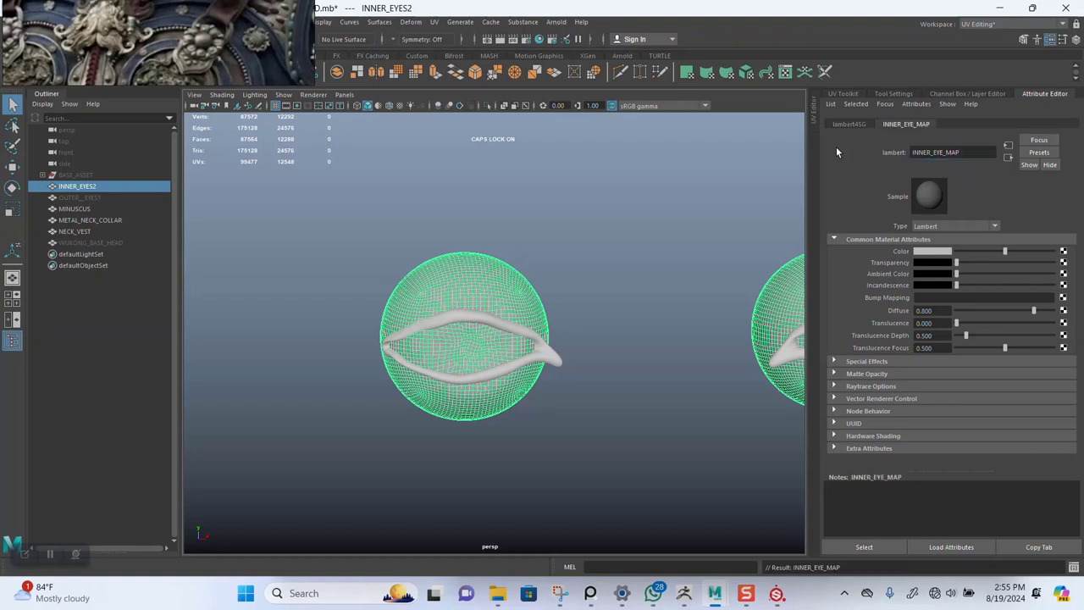
pyautogui.click(946, 250)
pyautogui.click(927, 218)
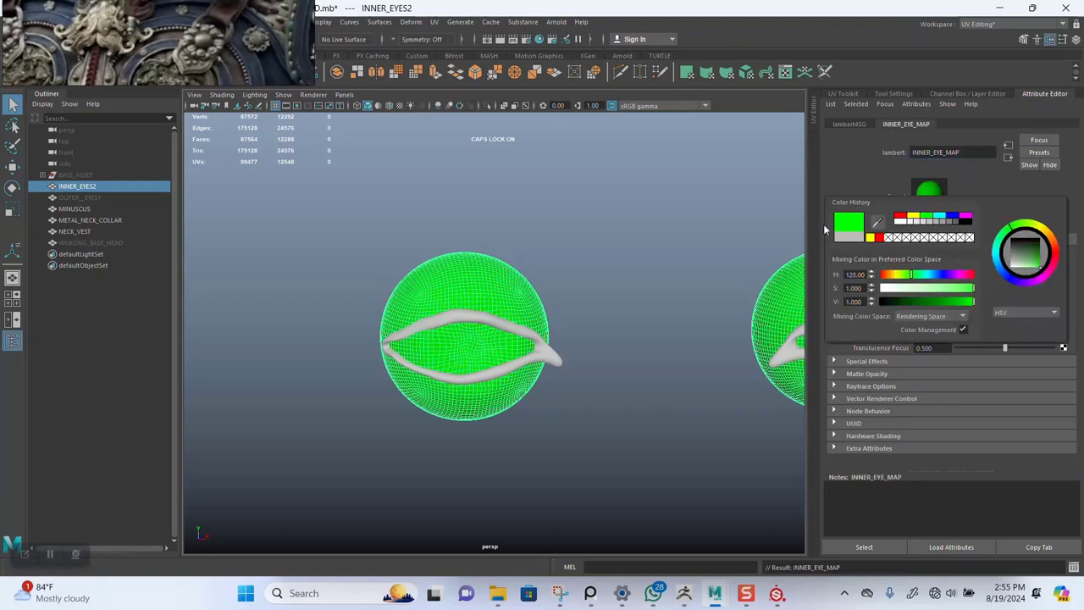
pyautogui.click(573, 220)
pyautogui.click(455, 263)
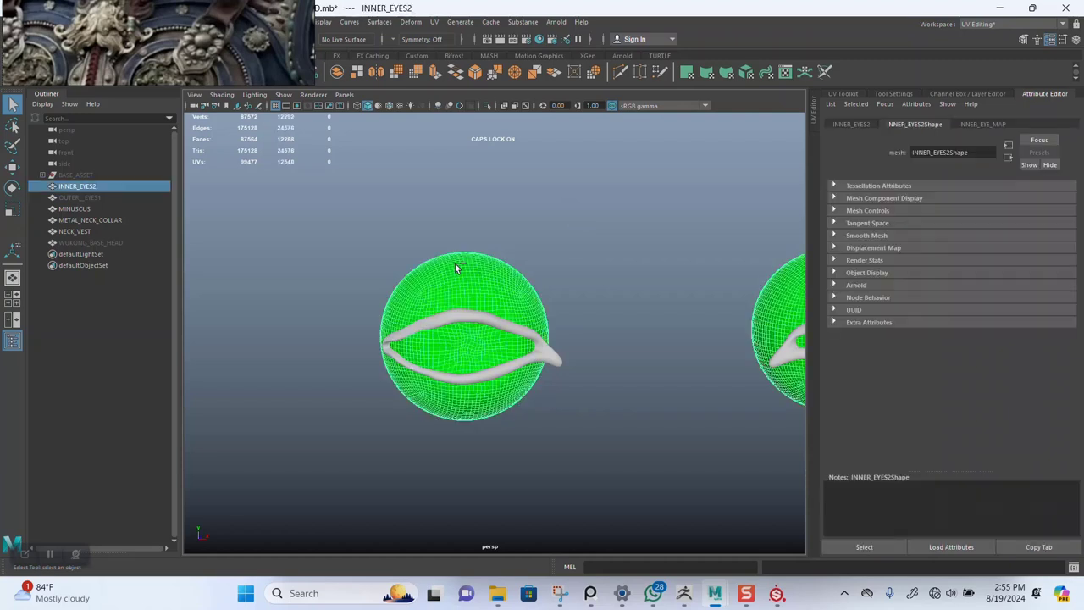
pyautogui.hotkey('ctrl', 'h')
# - Assign the MINUSCUS ring a new Lambert material named MINISCUS_MAP
pyautogui.click(462, 315)
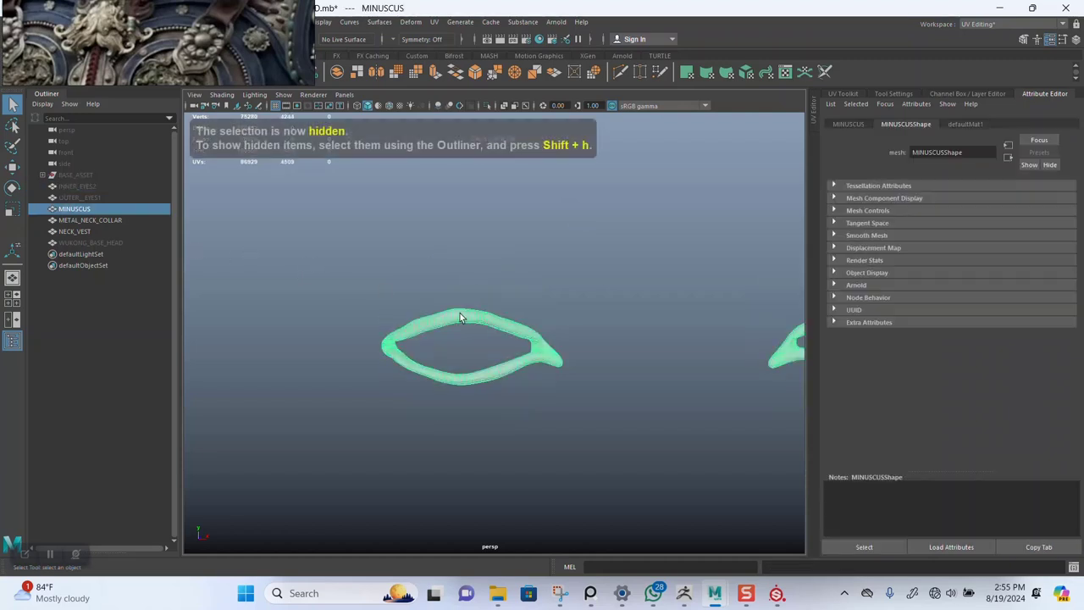
pyautogui.rightClick(460, 318)
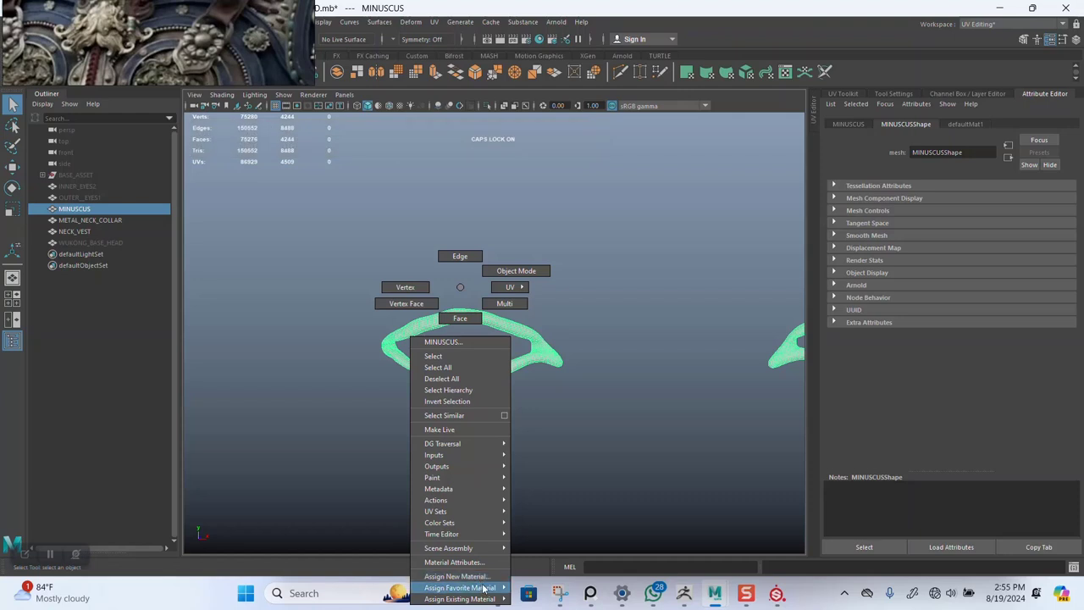
pyautogui.moveTo(489, 588)
pyautogui.click(547, 518)
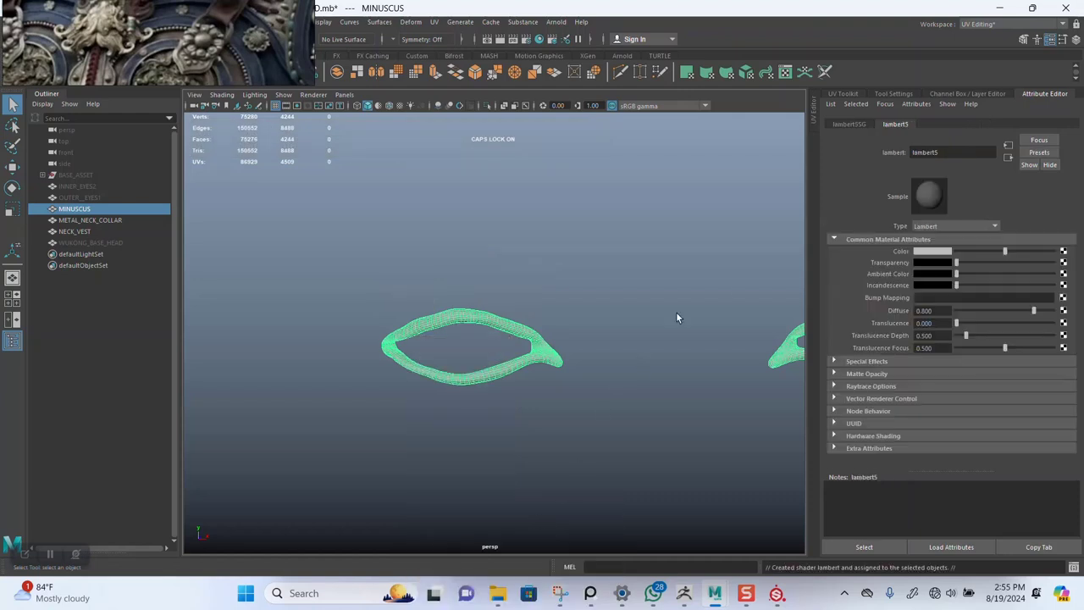
pyautogui.doubleClick(940, 152)
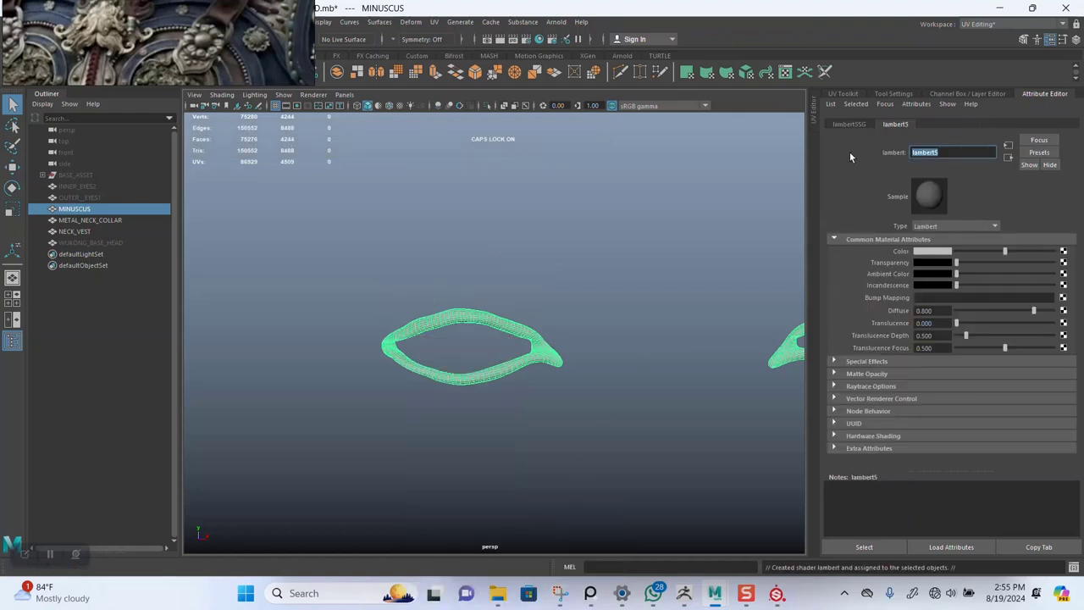
pyautogui.write('MINISCUS MAP')
pyautogui.press('Return')
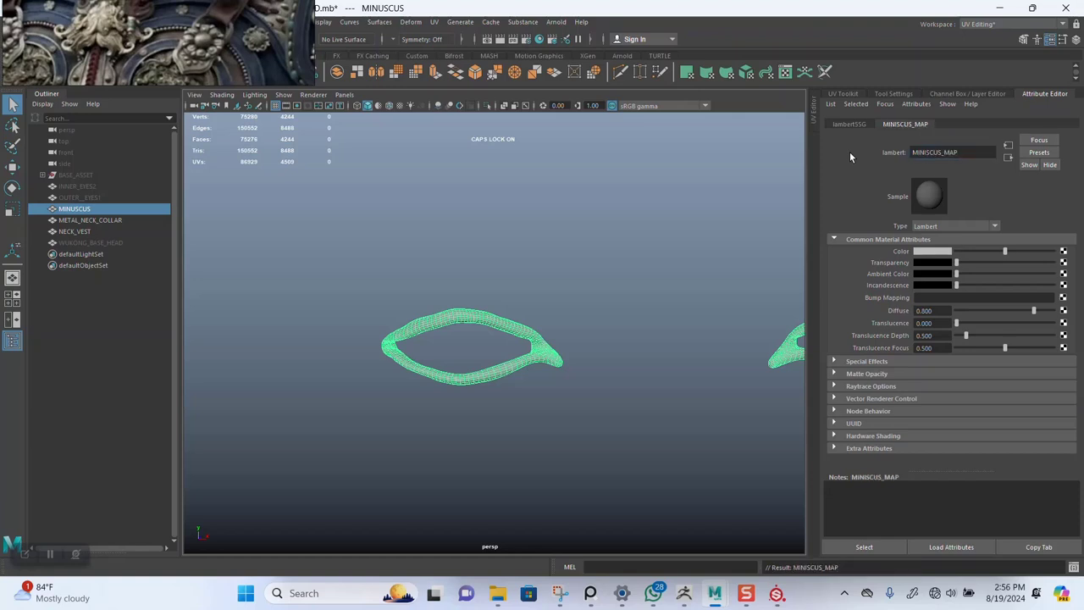
# - Set the MINISCUS_MAP material colour to cyan and reselect the ring
pyautogui.click(933, 251)
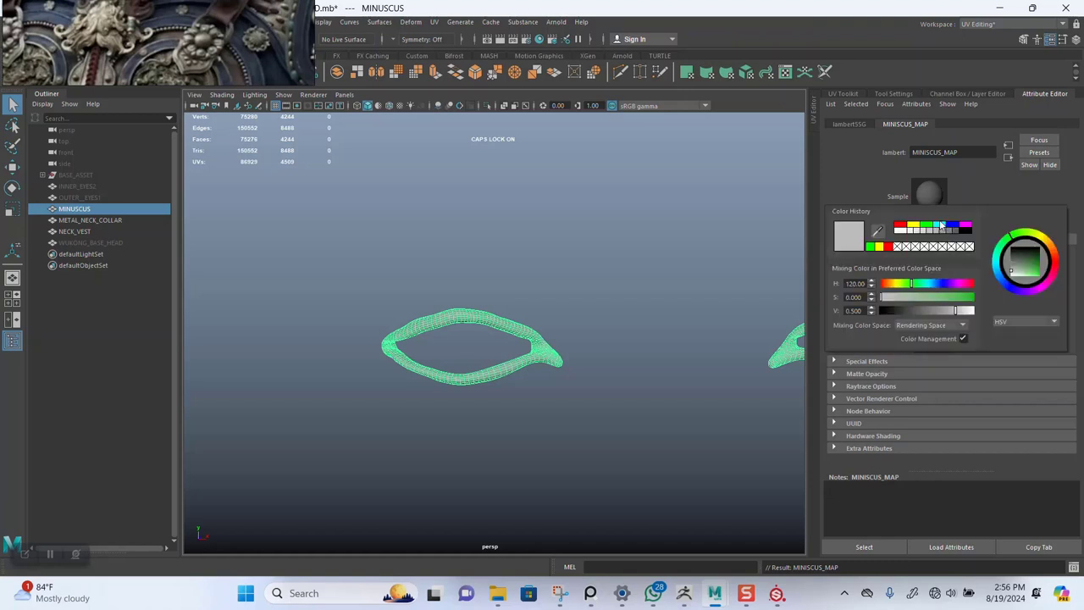
pyautogui.click(523, 249)
pyautogui.click(523, 355)
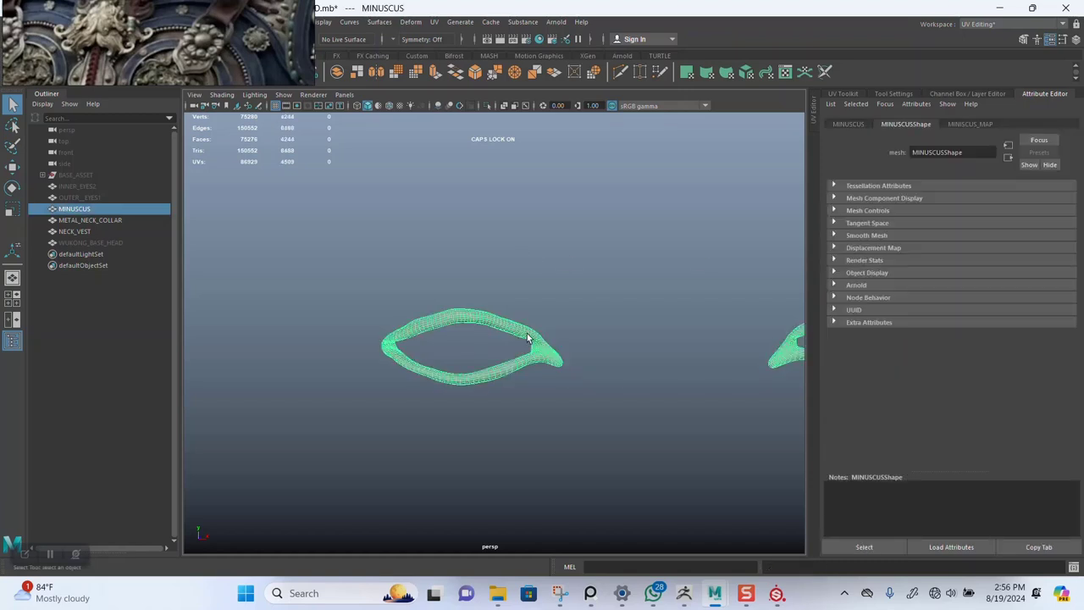
pyautogui.click(970, 124)
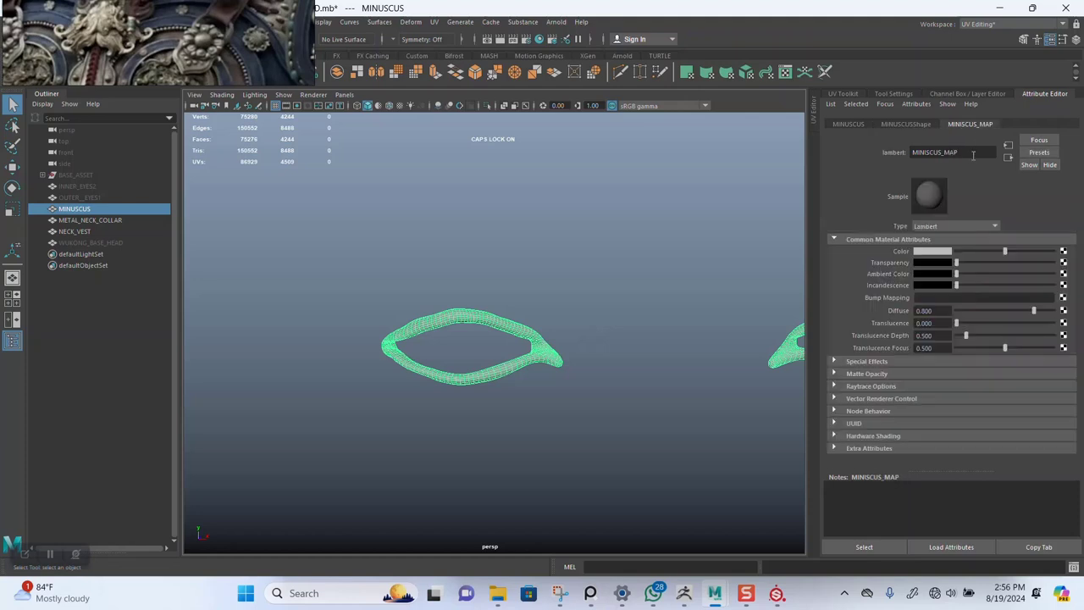
pyautogui.click(933, 254)
pyautogui.click(924, 222)
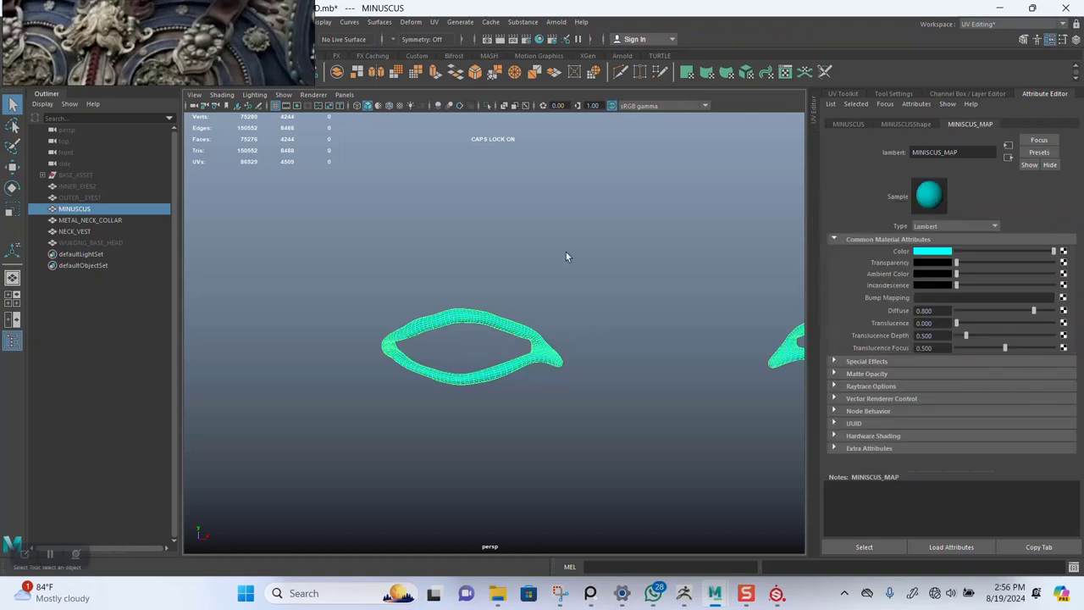
pyautogui.click(565, 251)
pyautogui.click(505, 322)
# - Hide the ring, frame METAL_NECK_COLLAR and NECK_VEST, and assign them a new Lambert
pyautogui.hotkey('ctrl', 'h')
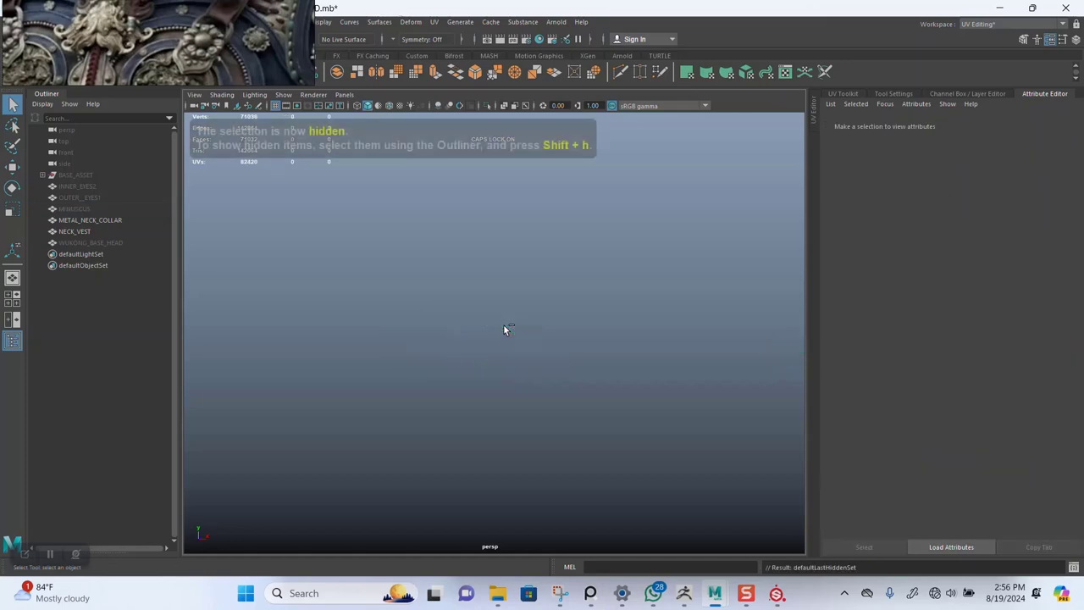
pyautogui.click(94, 220)
pyautogui.keyDown('shift'); pyautogui.click(85, 232); pyautogui.keyUp('shift')
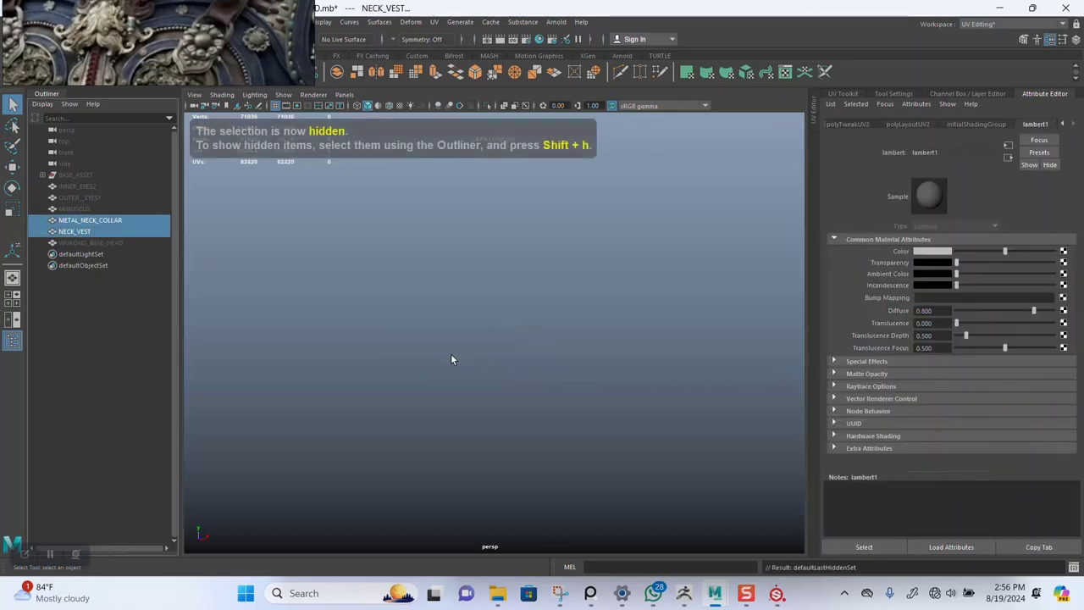
pyautogui.press('f')
pyautogui.moveTo(544, 287); pyautogui.dragTo(621, 517, button='right')
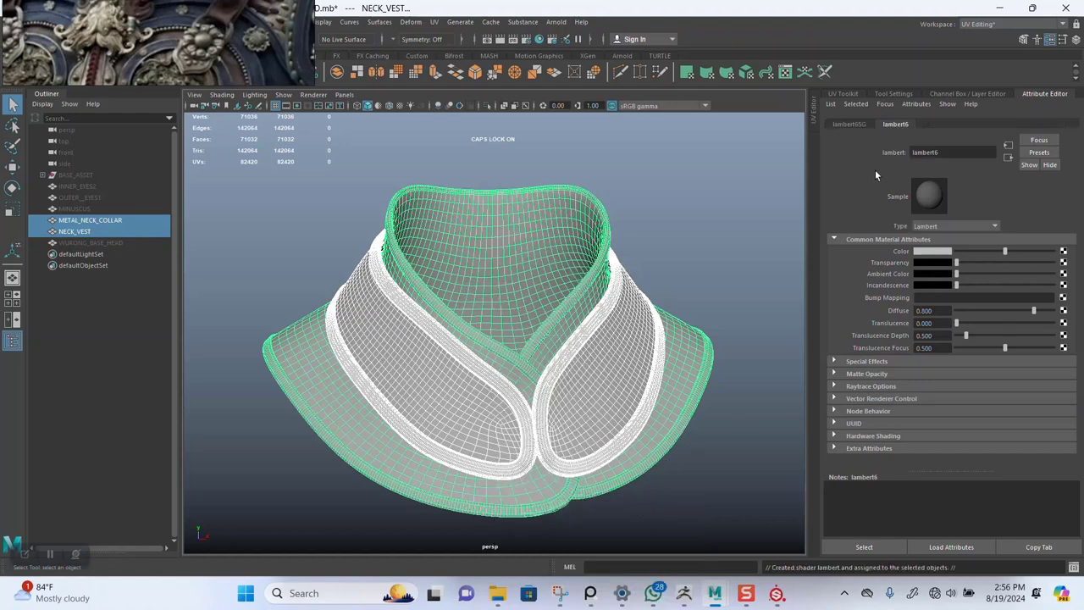
# - Rename the shared vest material NECK_VEST1 and clear the selection
pyautogui.doubleClick(953, 151)
pyautogui.write('NECK VEST')
pyautogui.press('Return')
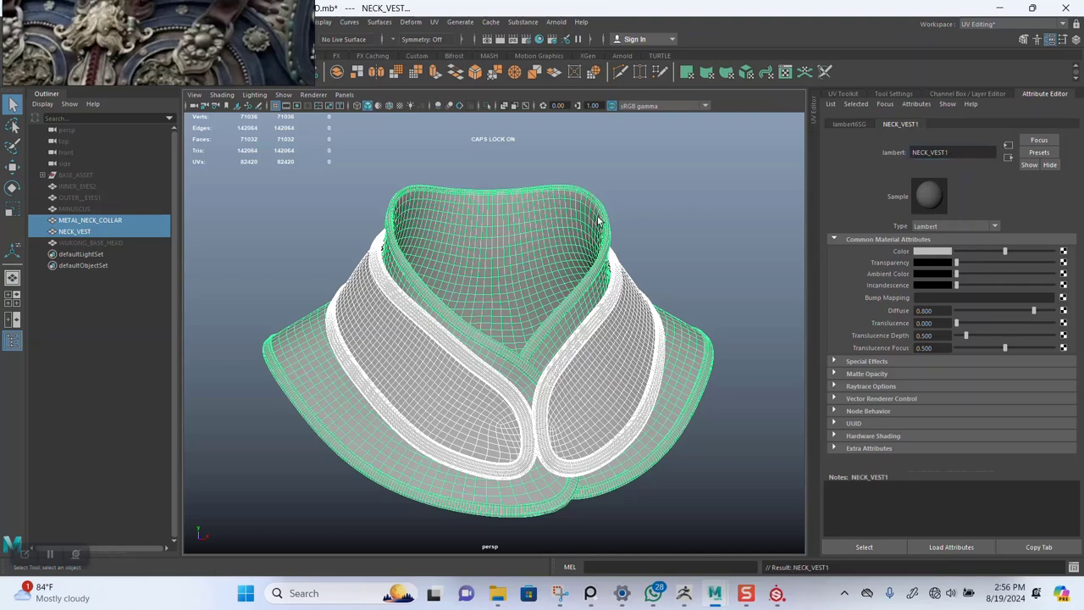
pyautogui.click(695, 206)
# - Save the scene, then select all six meshes and unhide the head and eyes
pyautogui.hotkey('ctrl', 's')
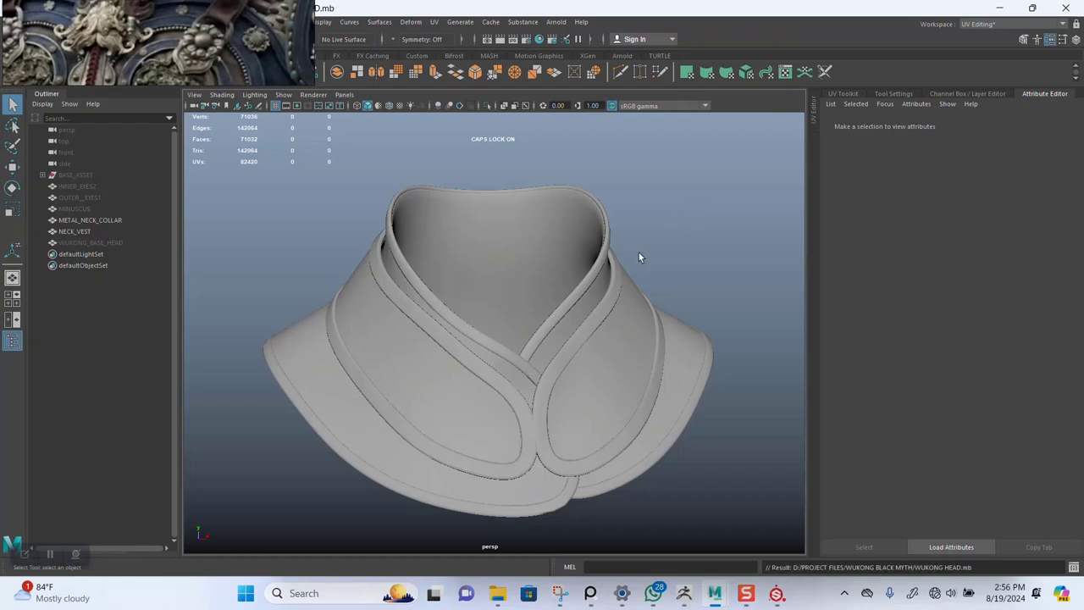
pyautogui.keyDown('alt'); pyautogui.moveTo(604, 334); pyautogui.dragTo(570, 328); pyautogui.keyUp('alt')
pyautogui.click(279, 339)
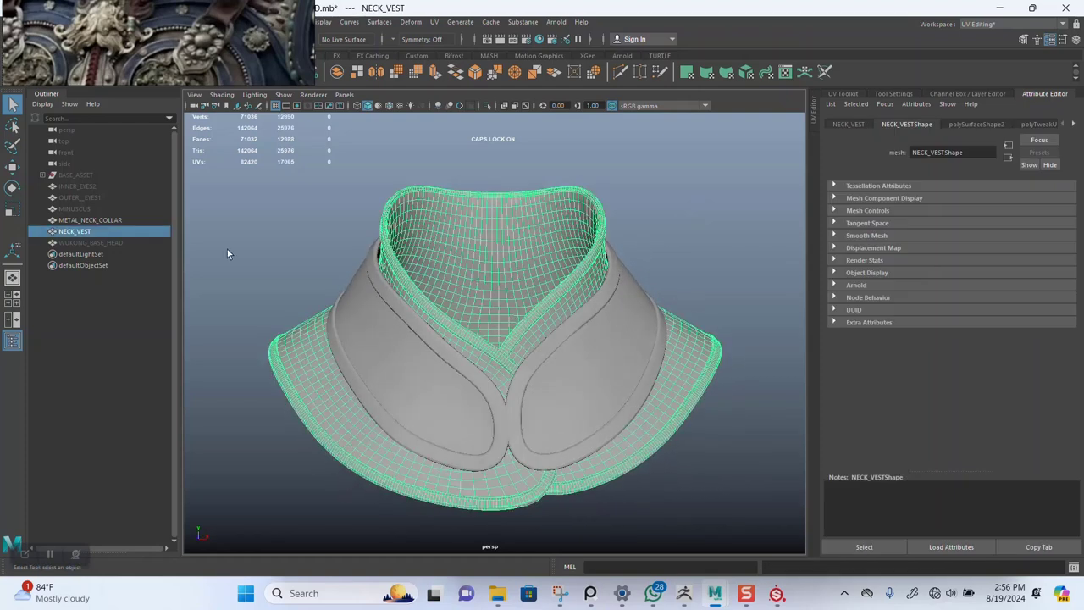
pyautogui.click(90, 220)
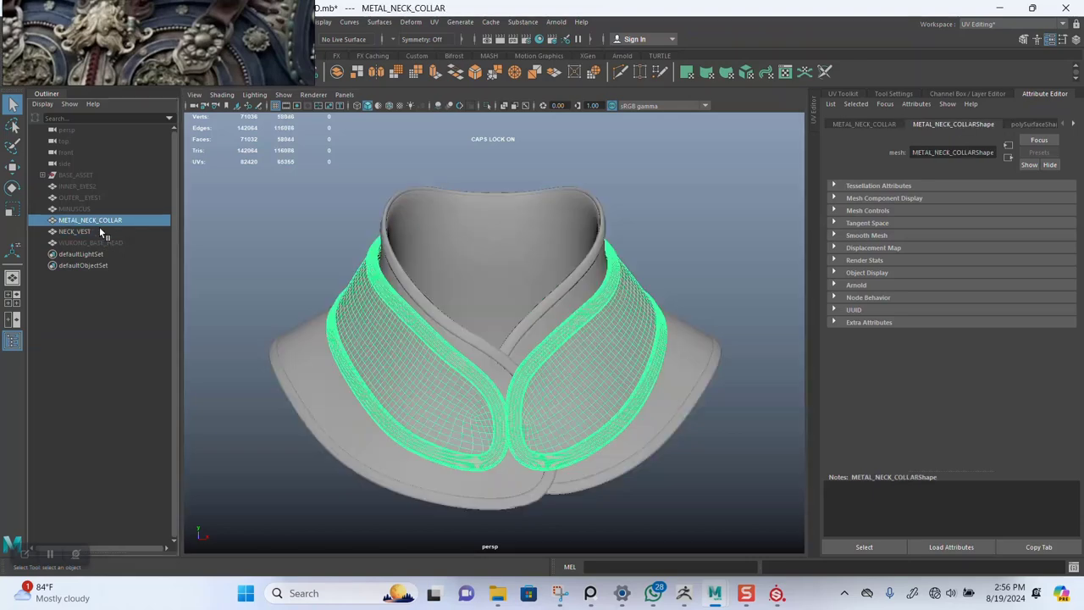
pyautogui.click(95, 242)
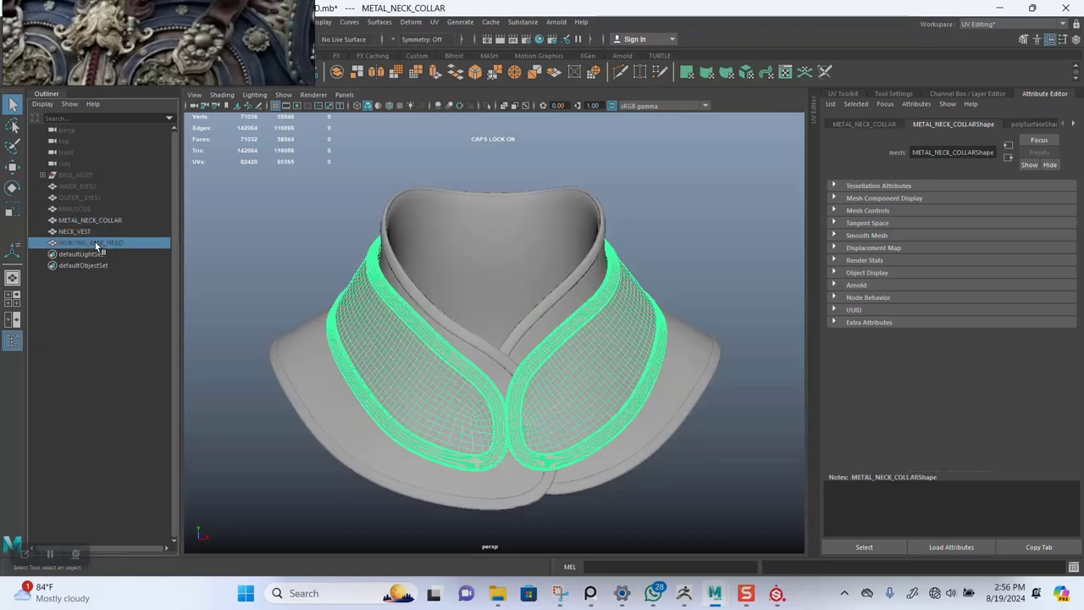
pyautogui.keyDown('shift'); pyautogui.click(95, 188); pyautogui.keyUp('shift')
pyautogui.hotkey('shift', 'h')
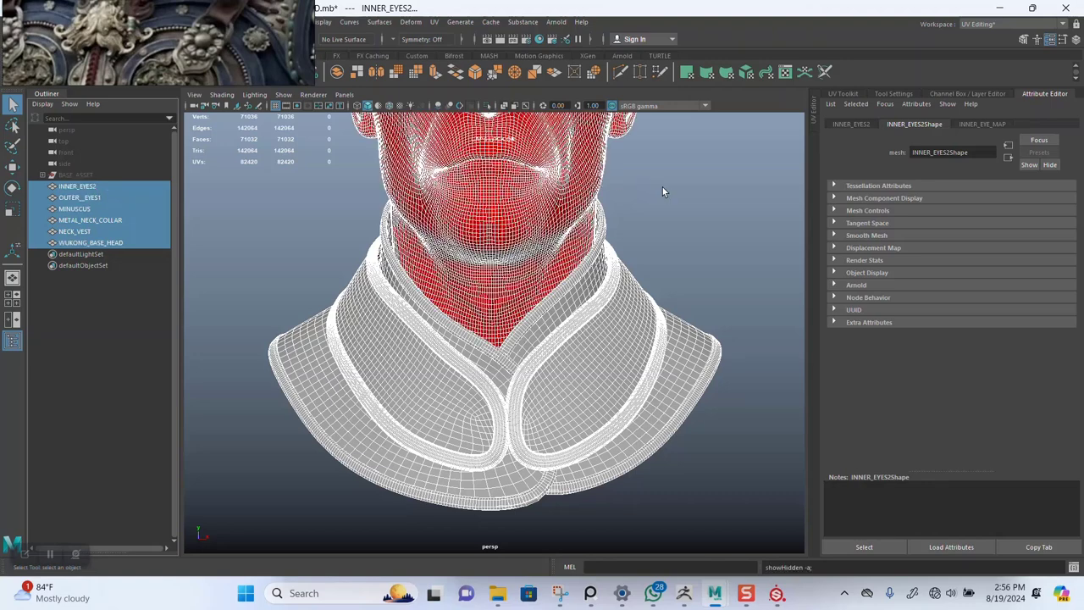
pyautogui.click(708, 277)
# - Select the metal neck collar and bring up its attributes
pyautogui.click(588, 337)
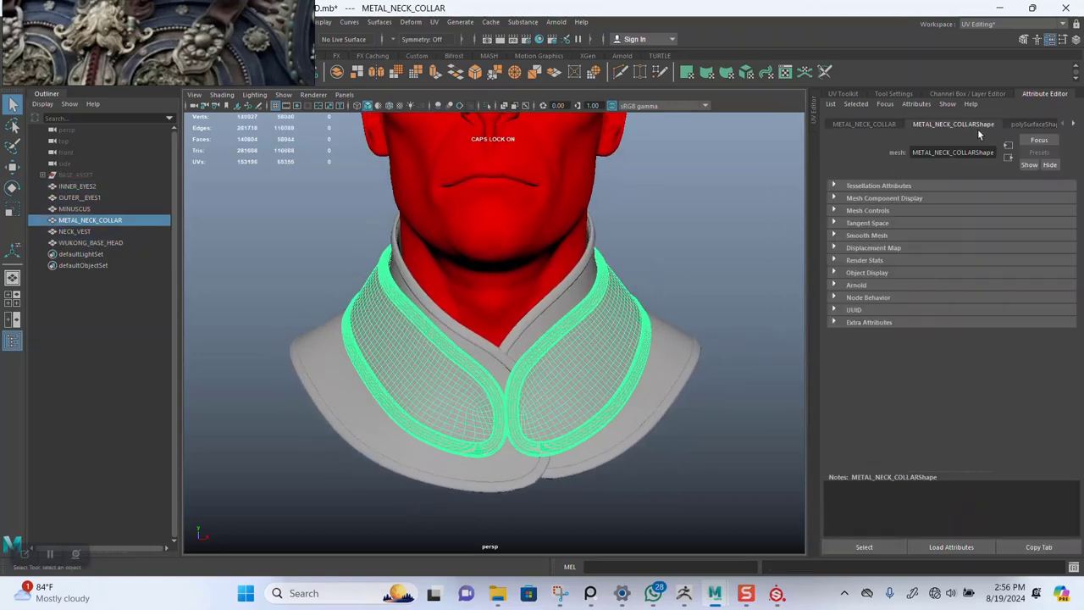
pyautogui.click(1022, 122)
pyautogui.scroll(-5, 381, 246)
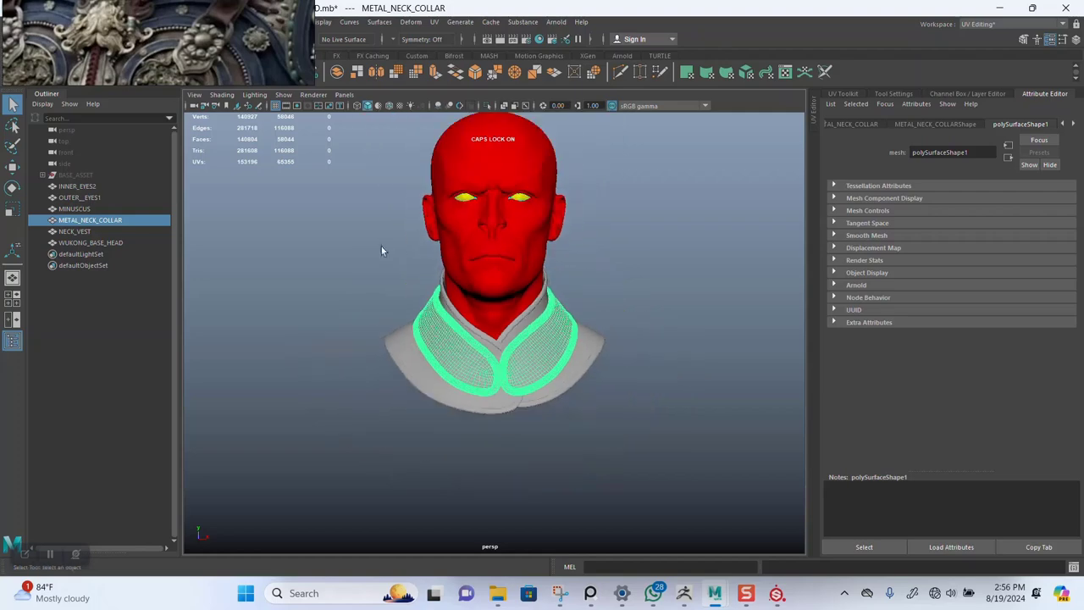
pyautogui.moveTo(352, 138); pyautogui.dragTo(610, 482)
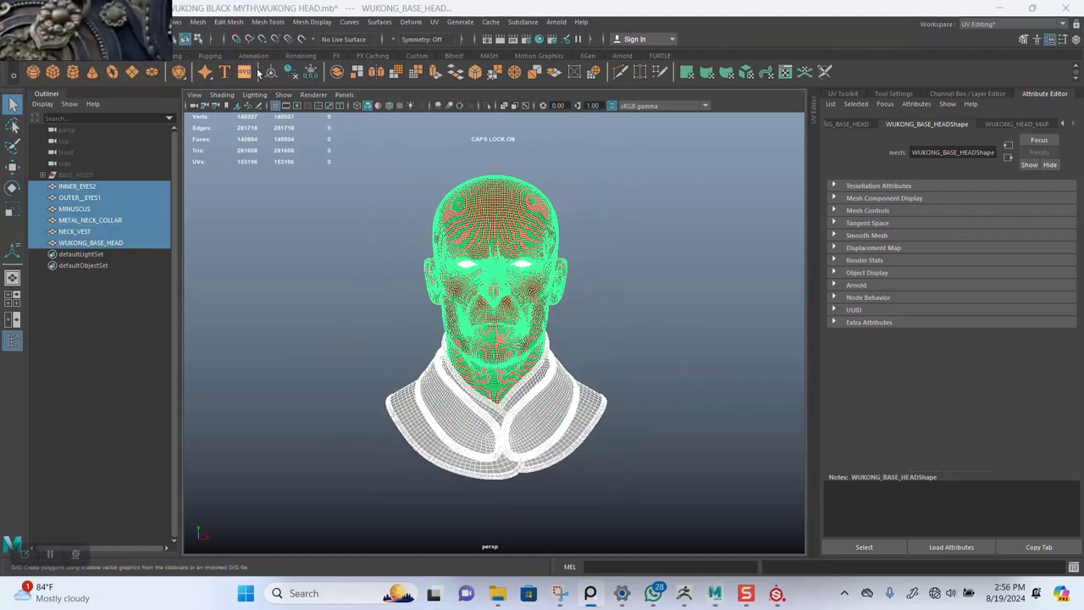
pyautogui.click(543, 370)
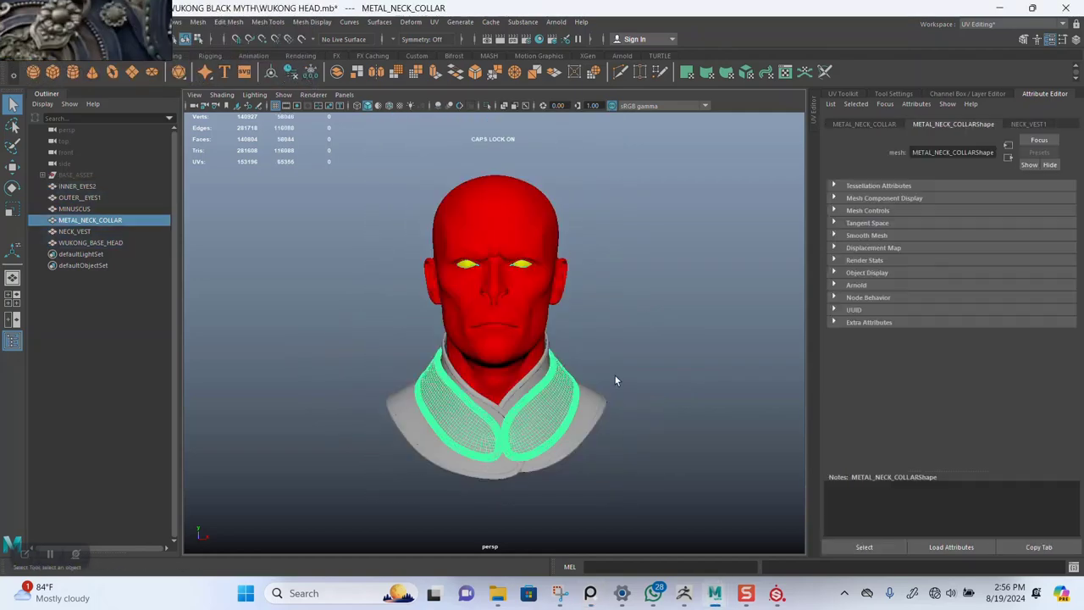
pyautogui.keyDown('alt'); pyautogui.moveTo(615, 380); pyautogui.dragTo(563, 355, button='middle'); pyautogui.keyUp('alt')
# - Darken the NECK_VEST1 colour to dark grey, save, and select the whole bust
pyautogui.click(1021, 124)
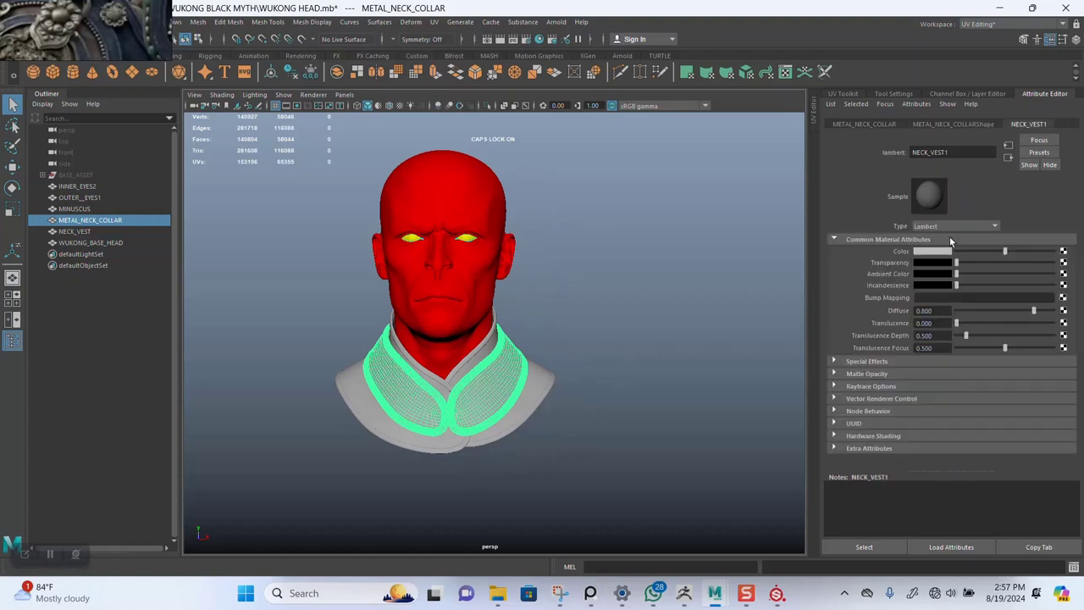
pyautogui.click(965, 251)
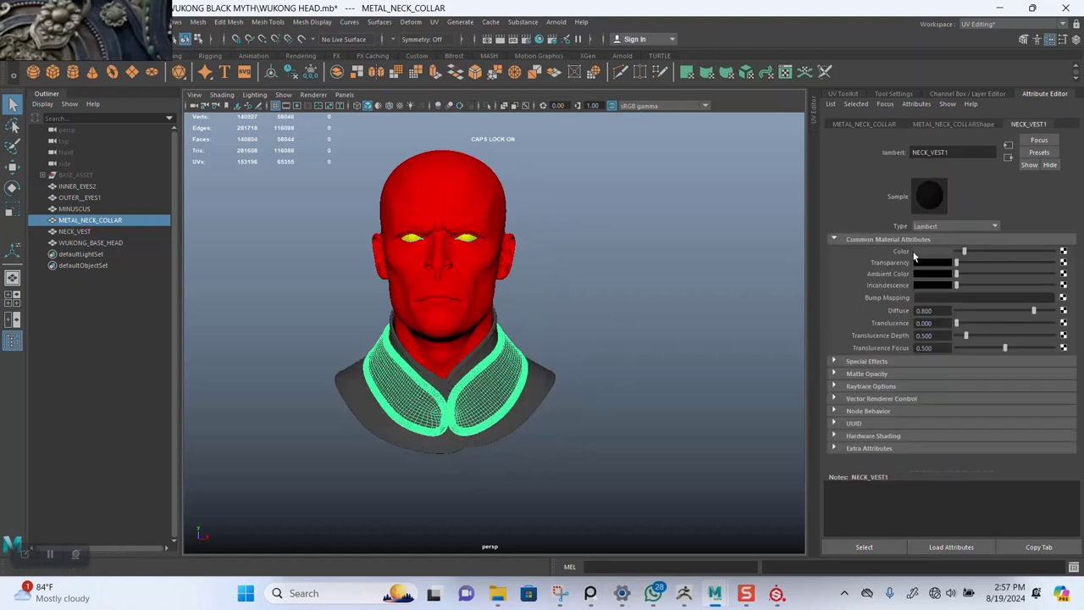
pyautogui.click(551, 300)
pyautogui.scroll(3, 502, 358)
pyautogui.scroll(-3, 530, 339)
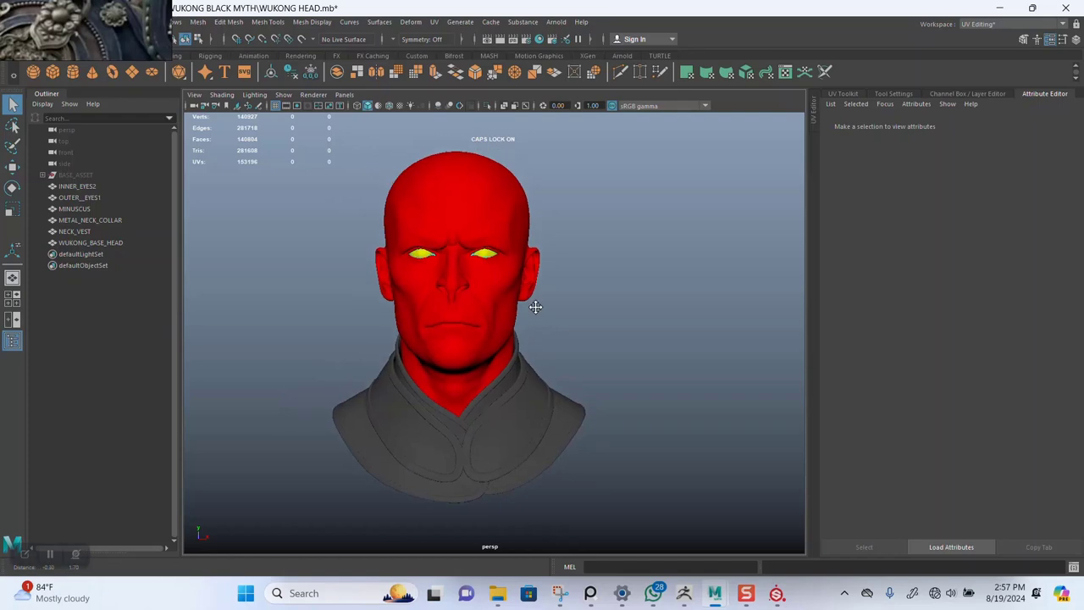
pyautogui.hotkey('ctrl', 's')
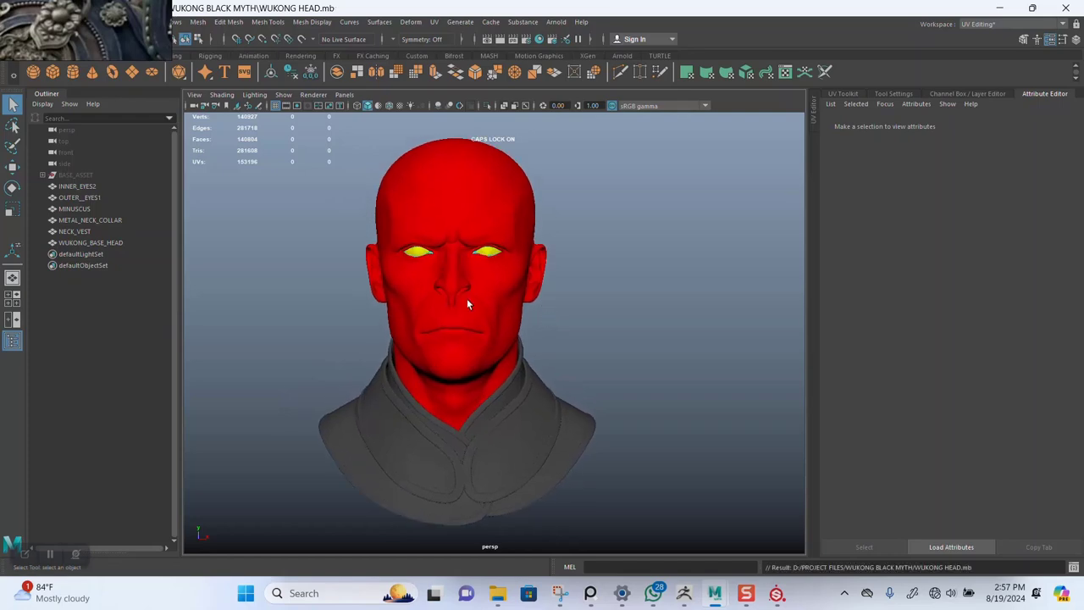
pyautogui.moveTo(302, 138)
pyautogui.mouseDown()
pyautogui.moveTo(567, 426)
pyautogui.moveTo(686, 517)
pyautogui.mouseUp()
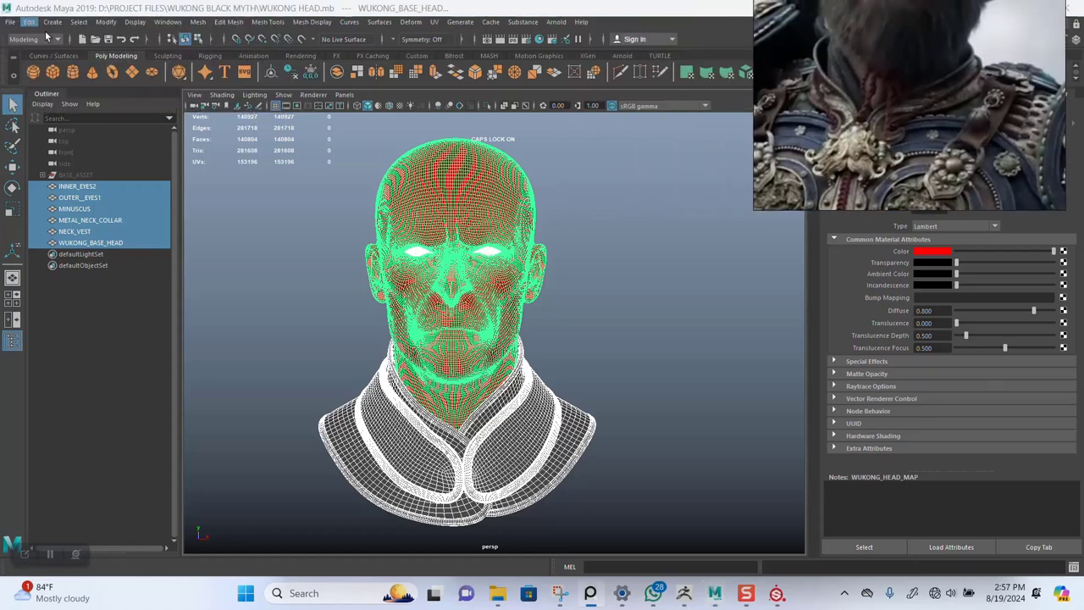
# - Let Substance Painter start past its outdated-driver warning and choose Export Selection in Maya
pyautogui.click(777, 593)
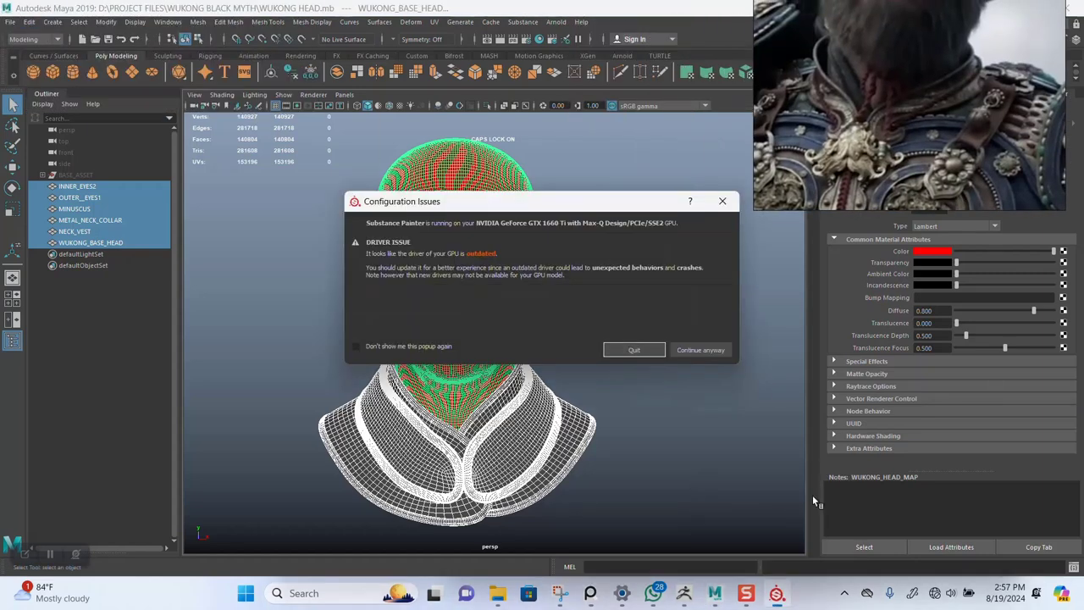
pyautogui.click(702, 351)
pyautogui.click(9, 22)
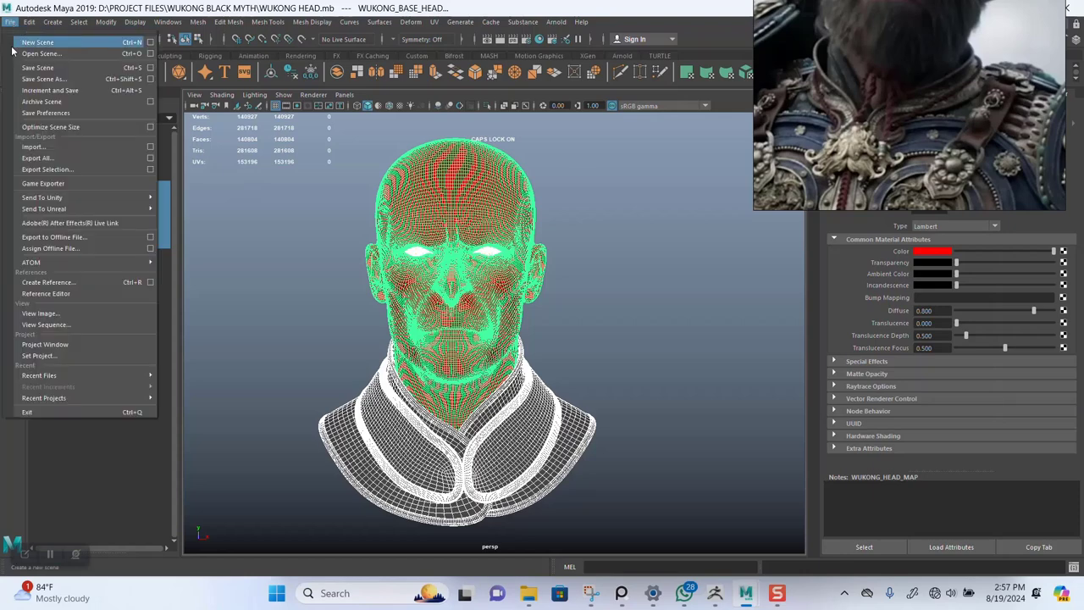
pyautogui.click(48, 169)
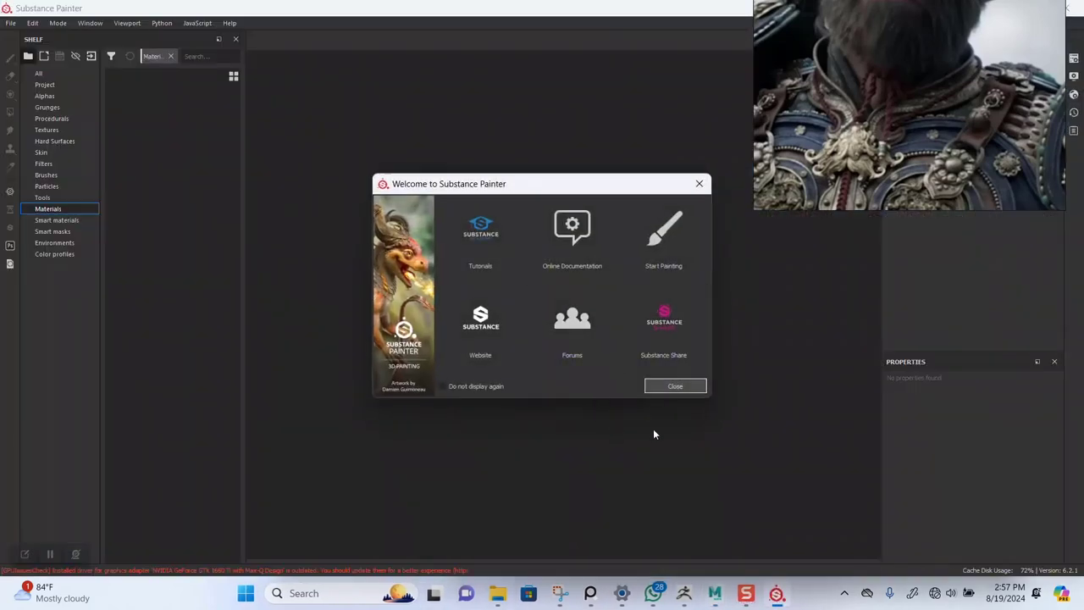
# - Close Painter's Welcome screen and bring Maya's Export Selection dialog back to front
pyautogui.click(670, 387)
pyautogui.moveTo(715, 593)
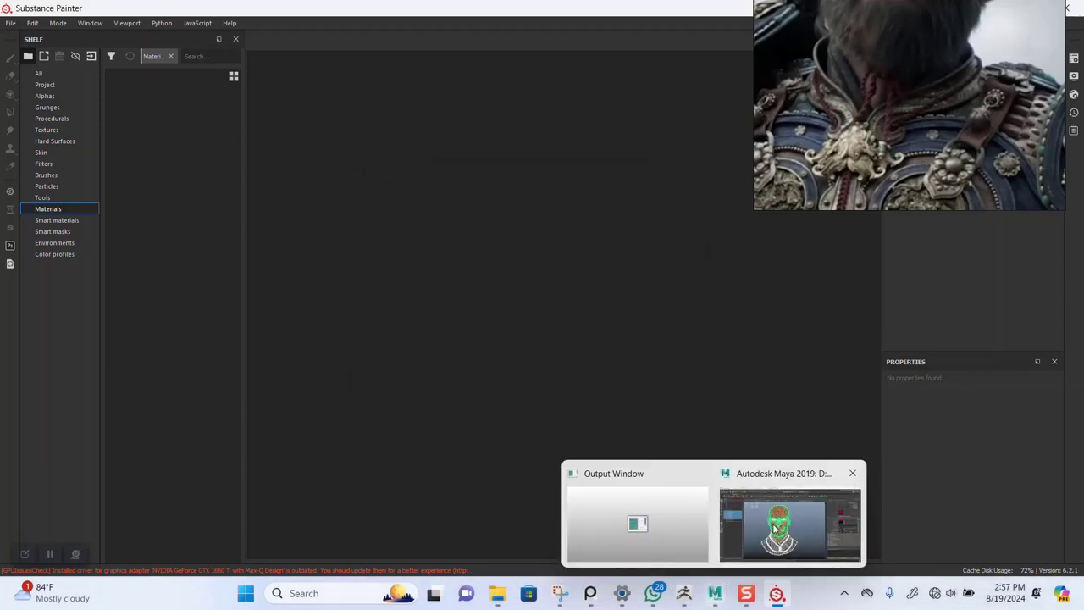
pyautogui.click(775, 529)
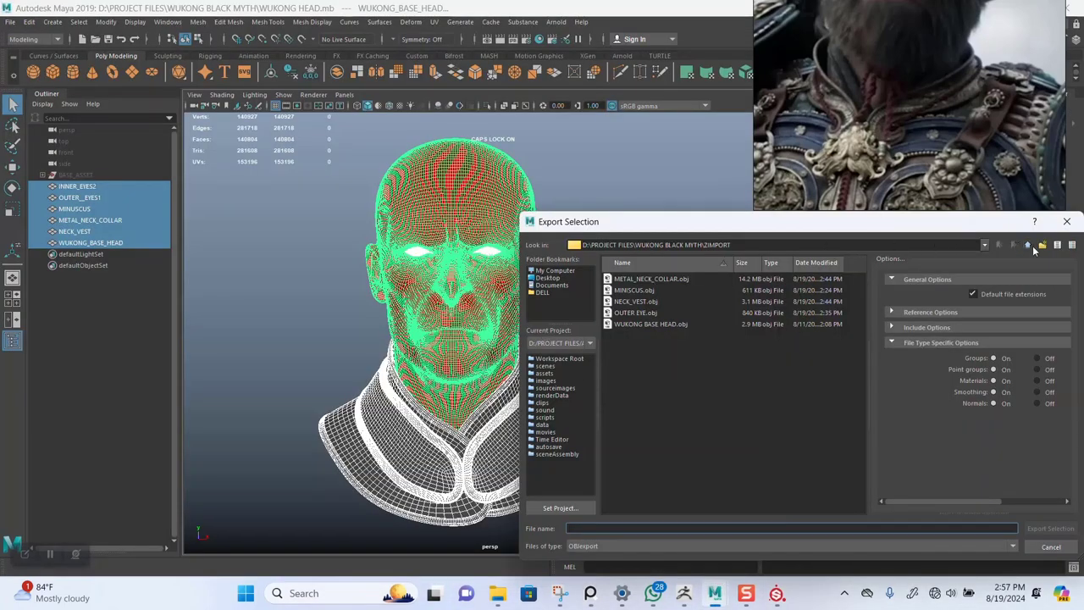
# - Save the selected meshes as FBX named WUKONG HEAD DESIGN in the WUKONG BLACK MYTH folder
pyautogui.click(1028, 246)
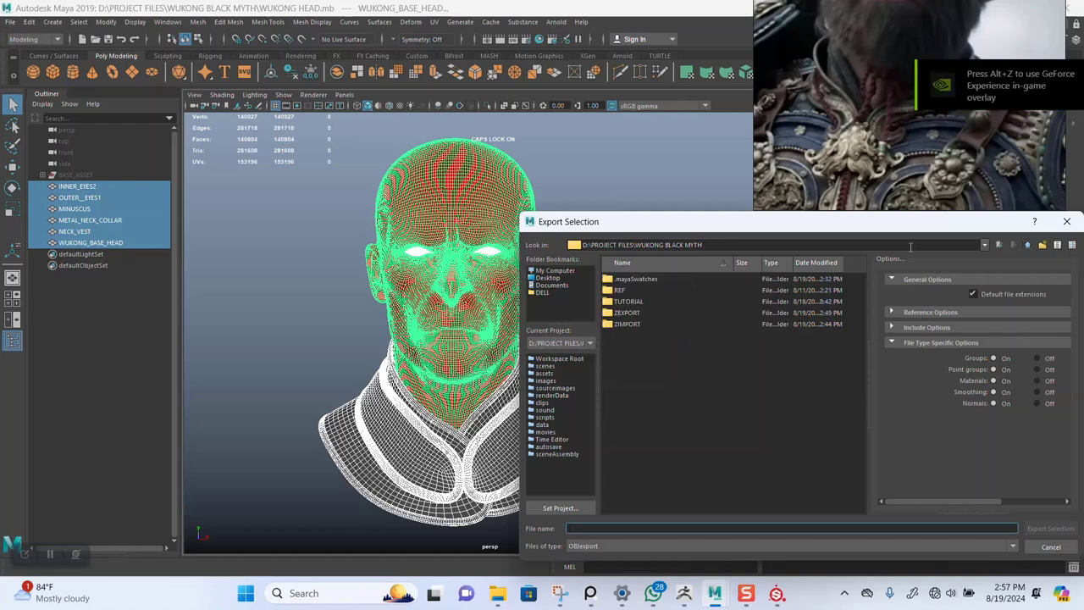
pyautogui.click(591, 546)
pyautogui.click(618, 520)
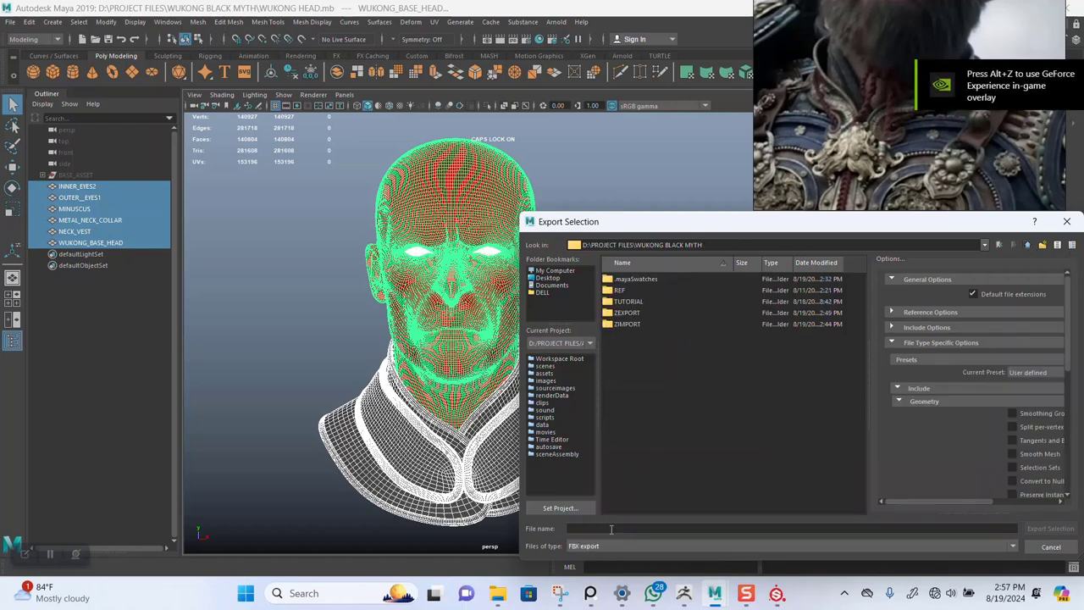
pyautogui.click(611, 528)
pyautogui.write('WUKO')
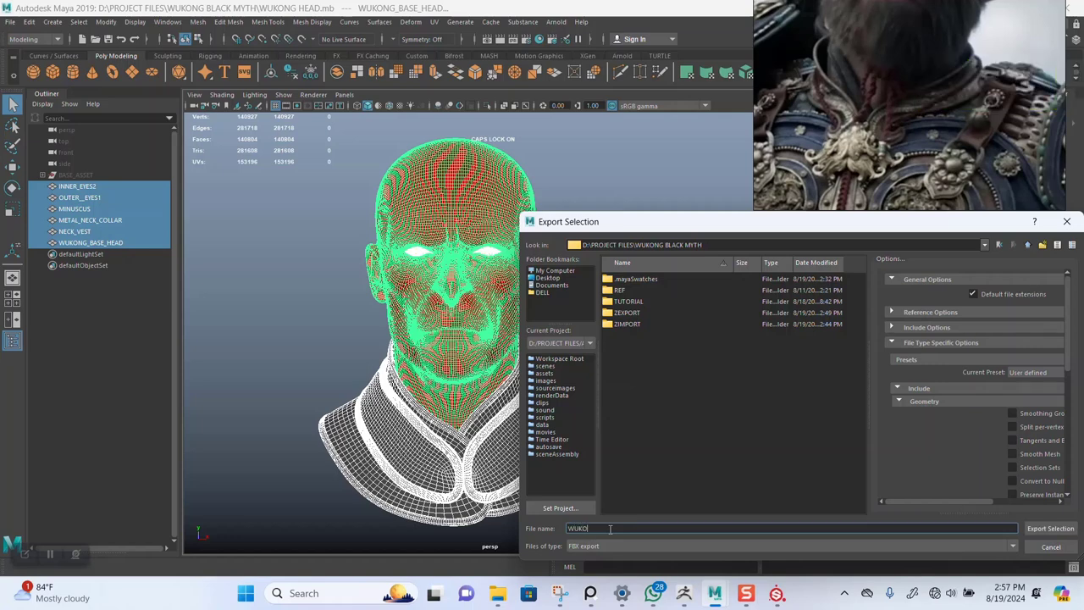
pyautogui.write('NG HEAD DESIGN')
pyautogui.click(1038, 529)
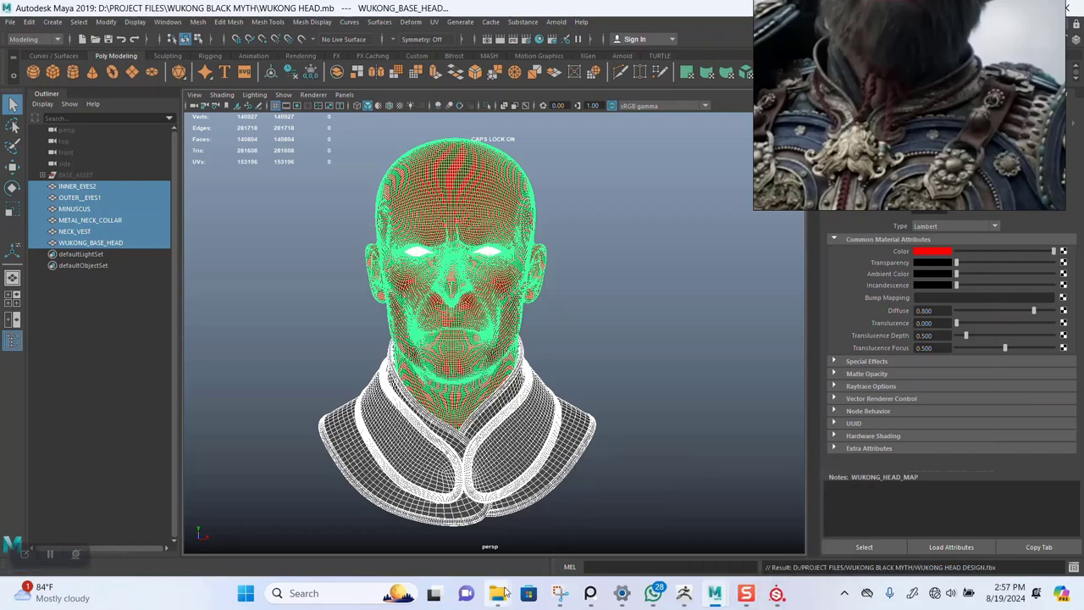
pyautogui.click(778, 594)
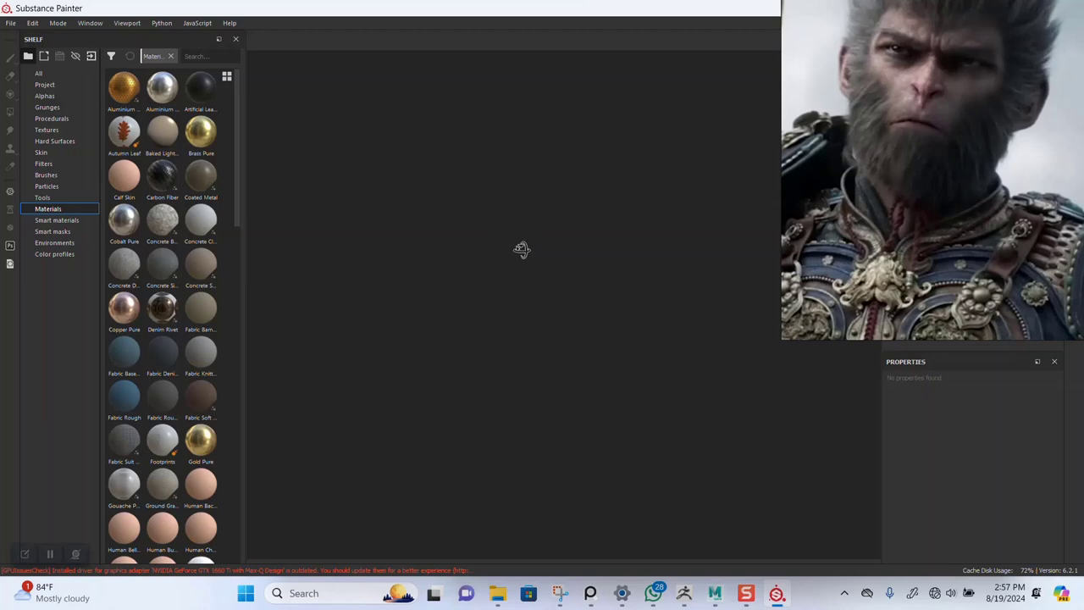
# - Create a new project and pick WUKONG HEAD DESIGN.fbx from WUKONG BLACK MYTH as its mesh
pyautogui.click(10, 23)
pyautogui.click(37, 35)
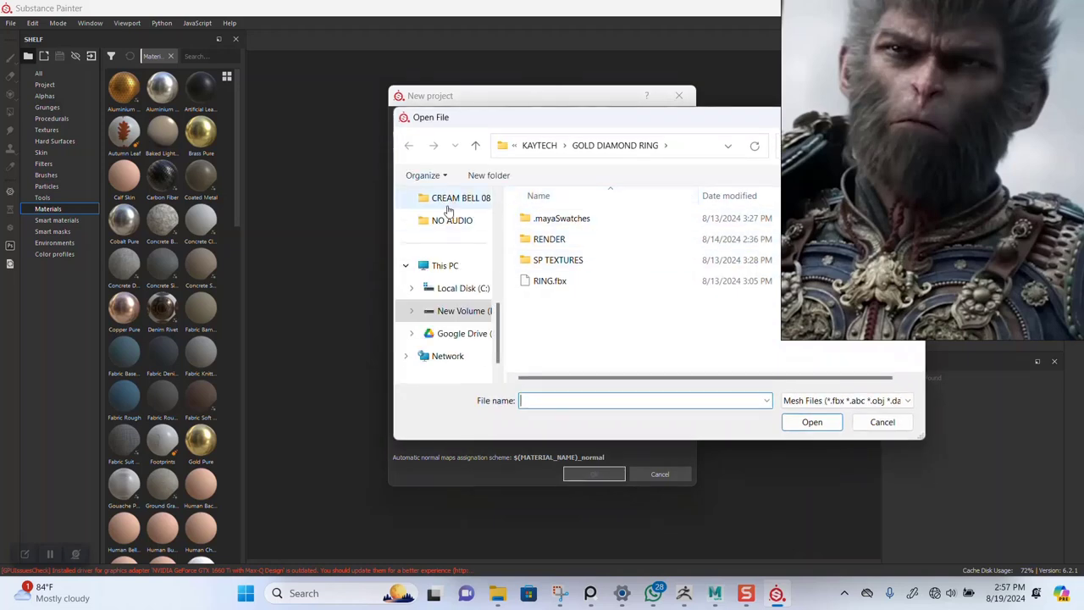
pyautogui.scroll(2, 453, 228)
pyautogui.click(462, 289)
pyautogui.doubleClick(551, 305)
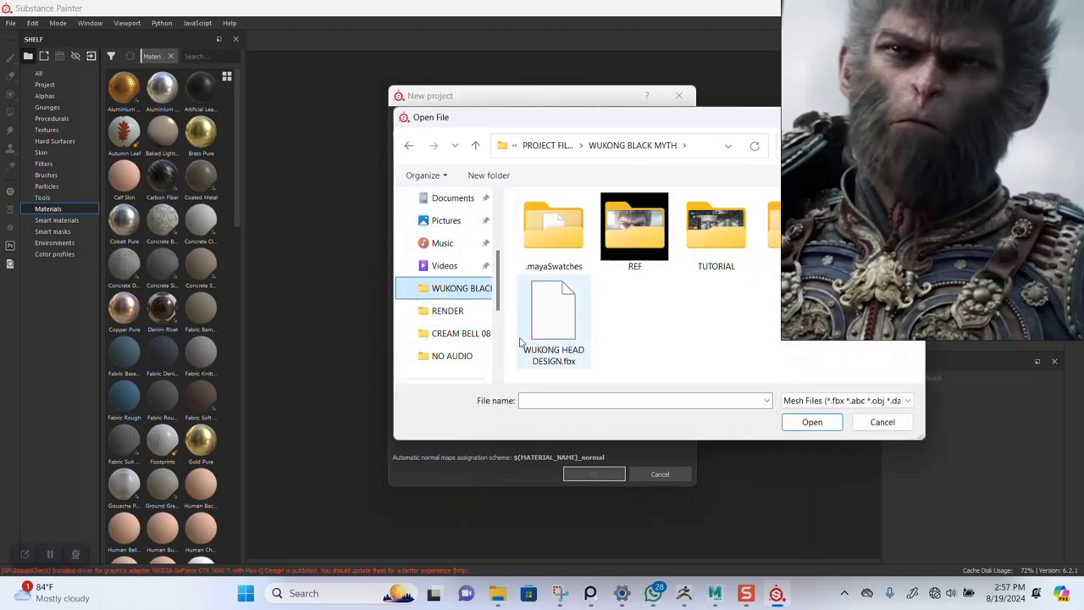
# - Import 8K WUKONG BASE HEAD NORMAL and WUKONG BASE HEAD DISPL from ZEXPORT > ZMAPS
pyautogui.click(591, 362)
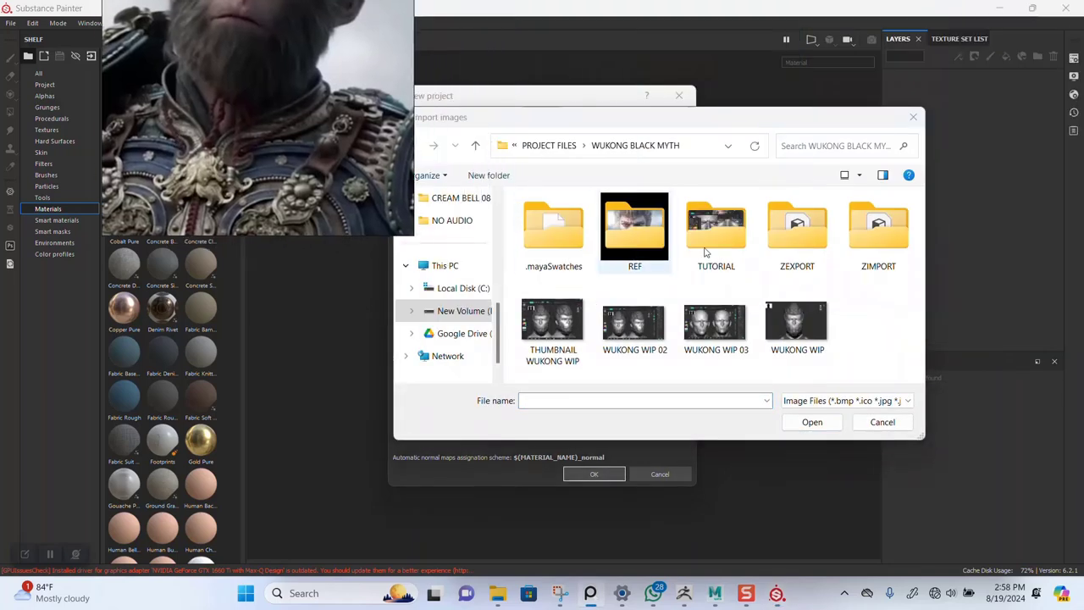
pyautogui.doubleClick(801, 247)
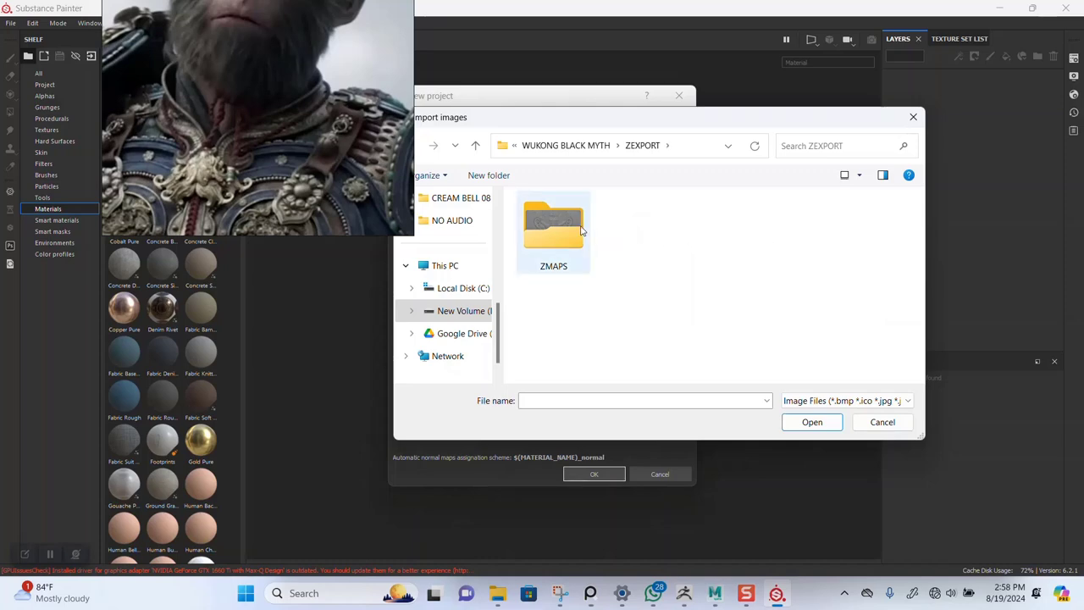
pyautogui.doubleClick(552, 225)
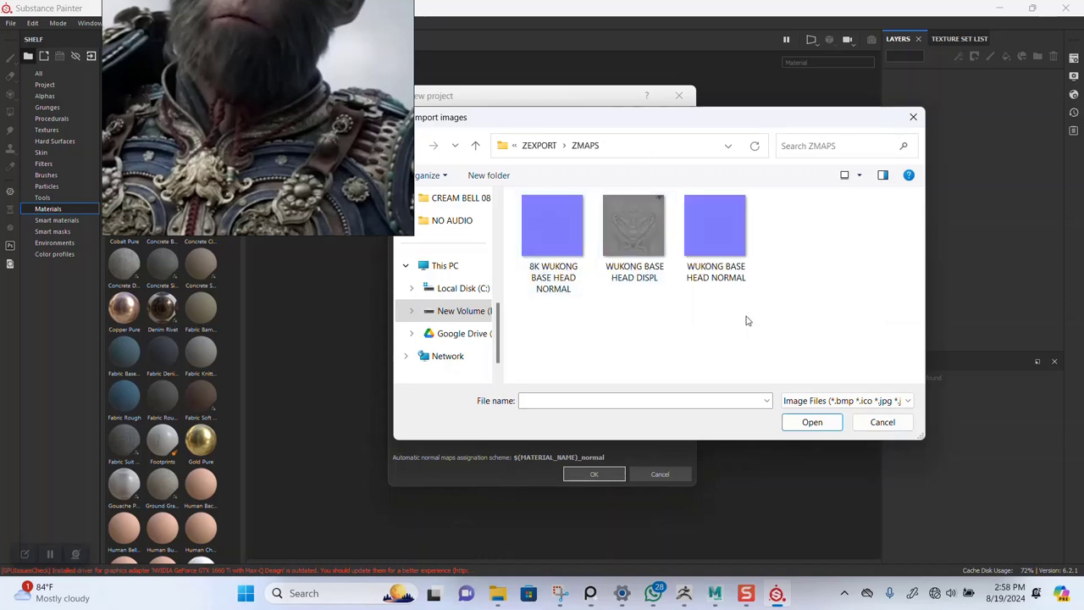
pyautogui.moveTo(737, 321); pyautogui.dragTo(508, 196)
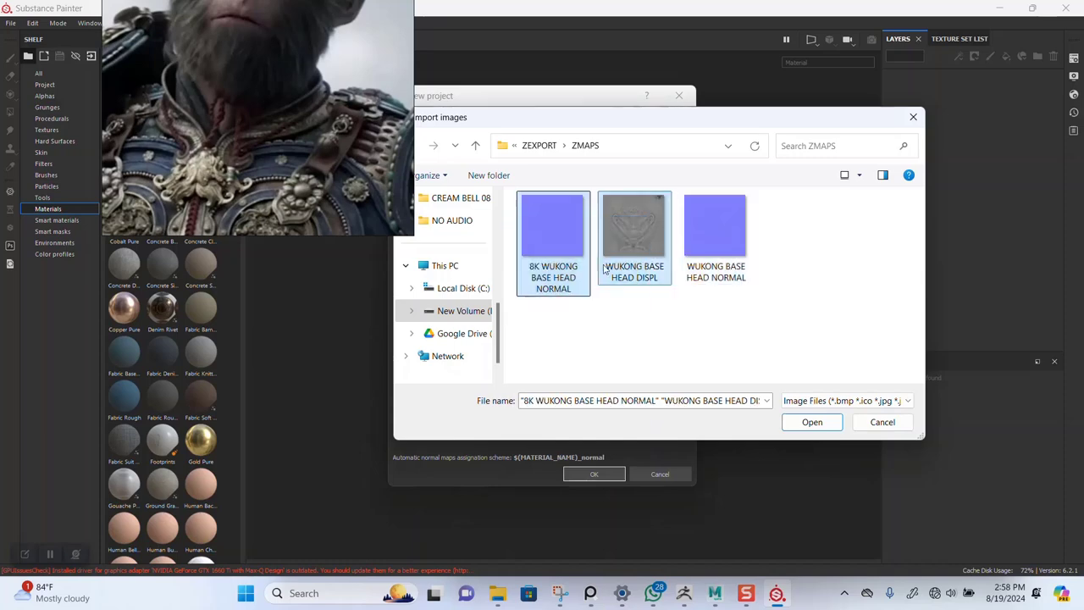
pyautogui.click(812, 422)
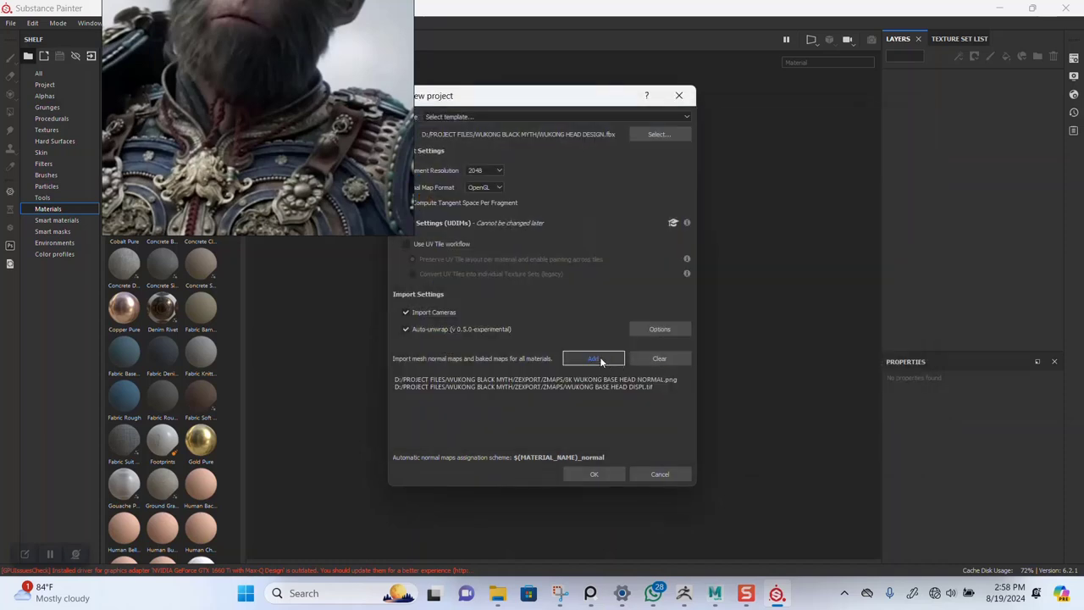
# - In File Explorer, navigate from RENDER to ALBINO MALE 01 and open its SP TEXTURES folder
pyautogui.moveTo(504, 601)
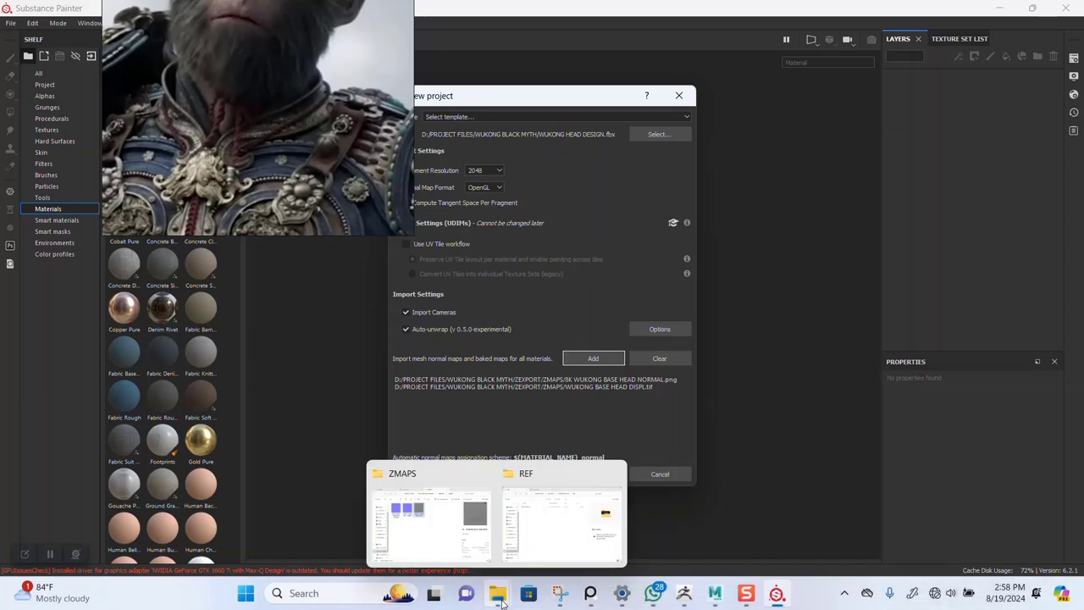
pyautogui.moveTo(414, 534)
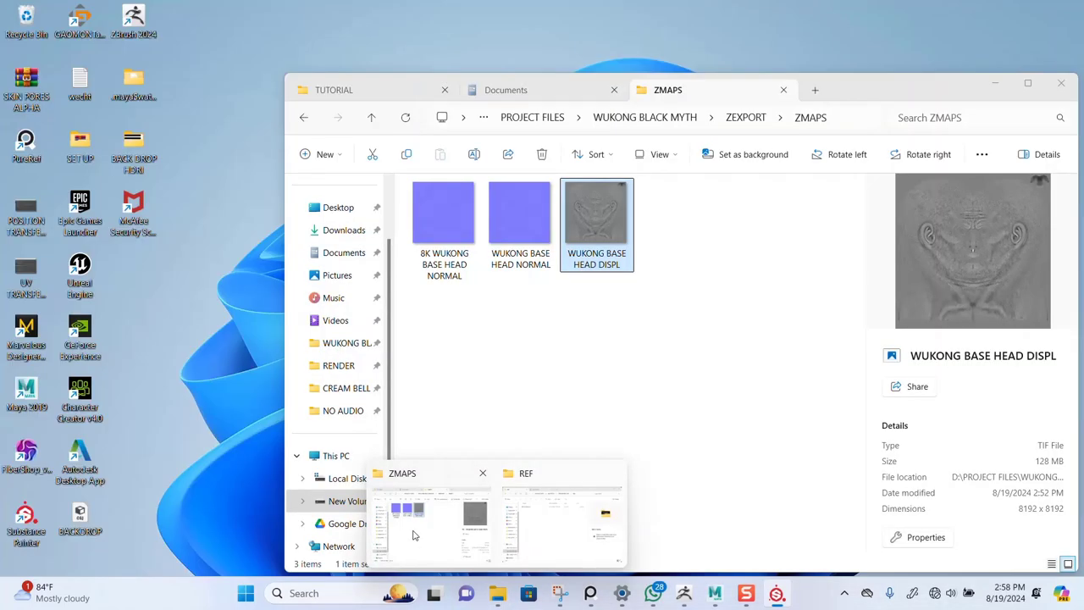
pyautogui.click(414, 535)
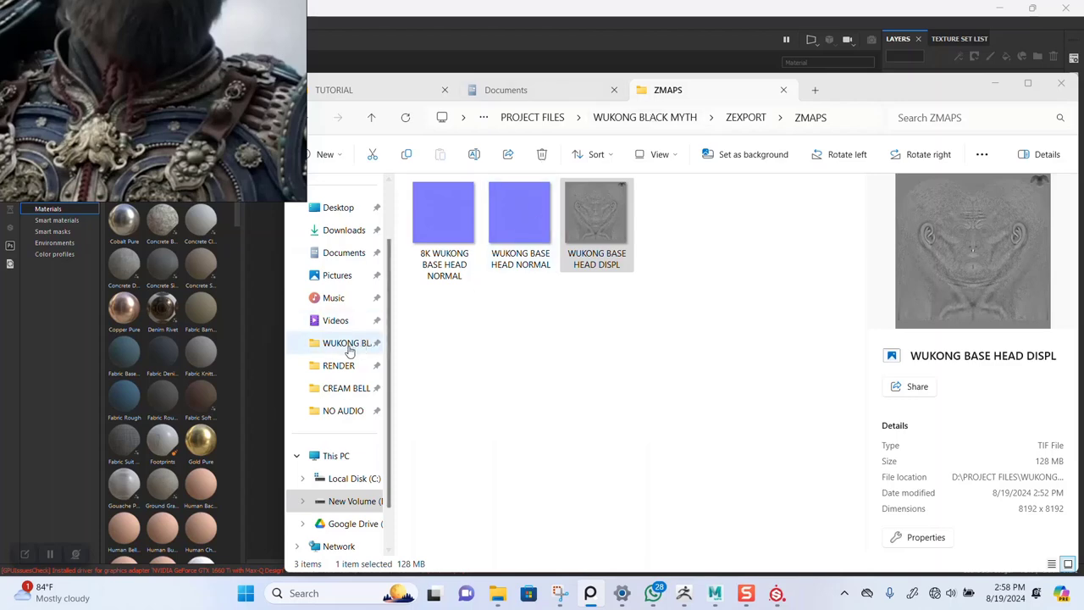
pyautogui.click(339, 365)
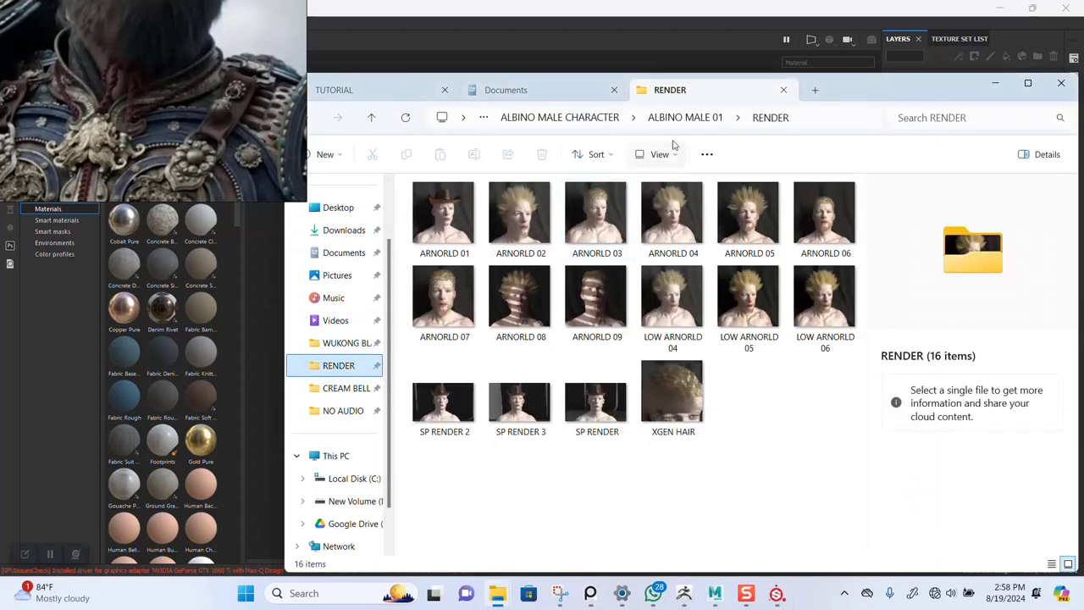
pyautogui.click(657, 117)
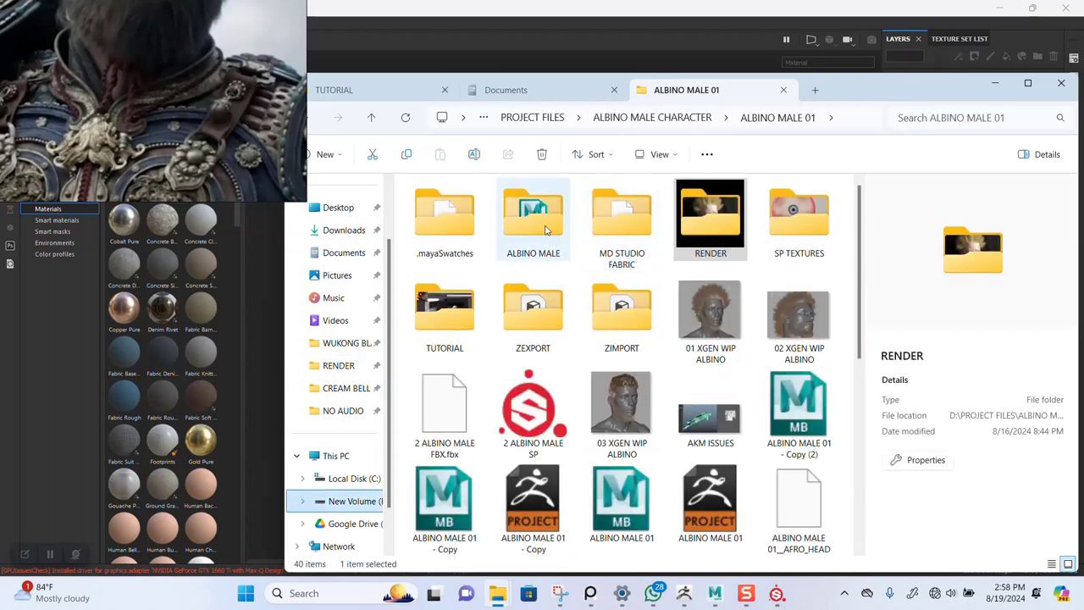
pyautogui.click(792, 233)
pyautogui.doubleClick(792, 233)
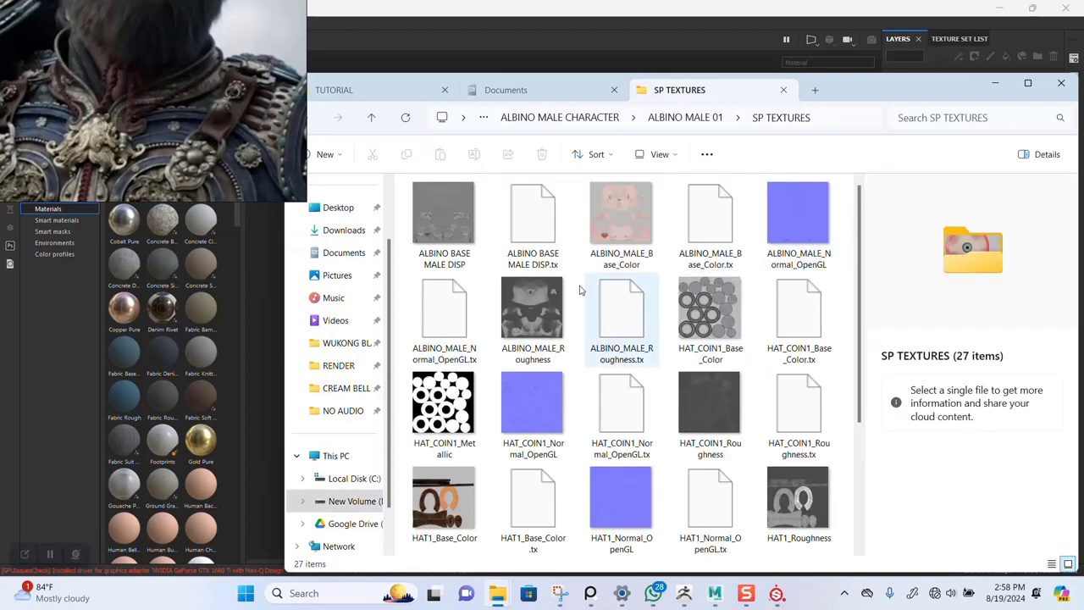
# - Select the INNER_EYES Base_Color and Normal_OpenGL textures and copy the SP TEXTURES folder path
pyautogui.scroll(-3, 689, 377)
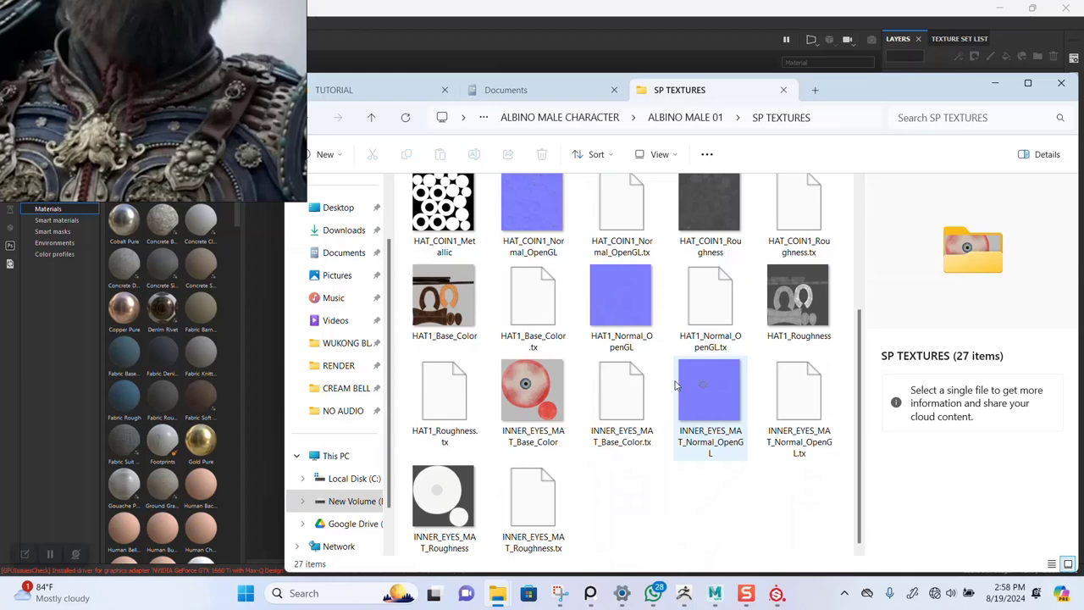
pyautogui.click(526, 391)
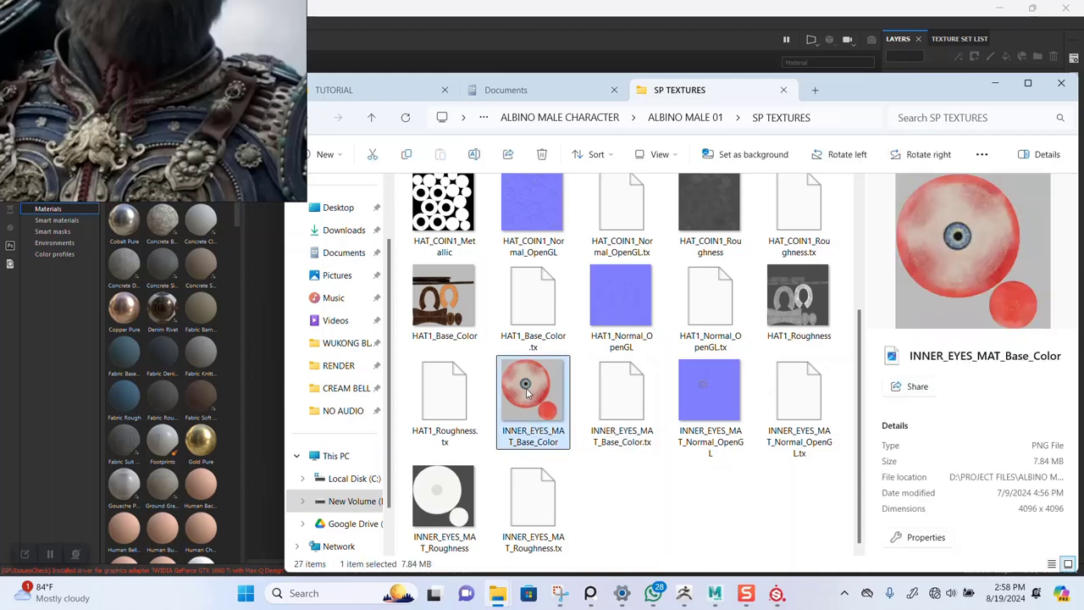
pyautogui.keyDown('ctrl'); pyautogui.click(721, 413); pyautogui.keyUp('ctrl')
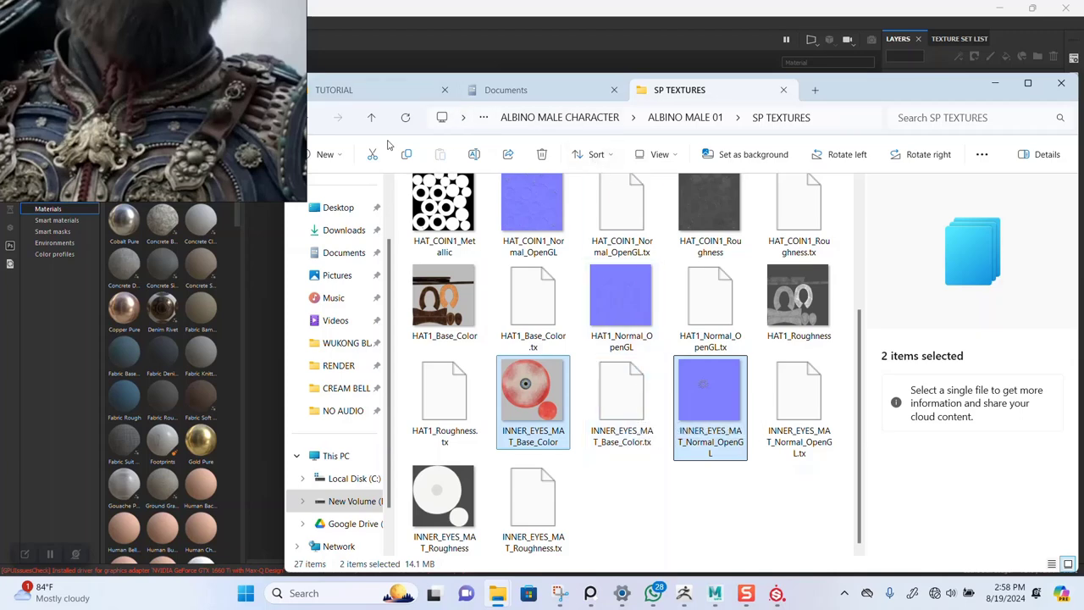
pyautogui.click(828, 118)
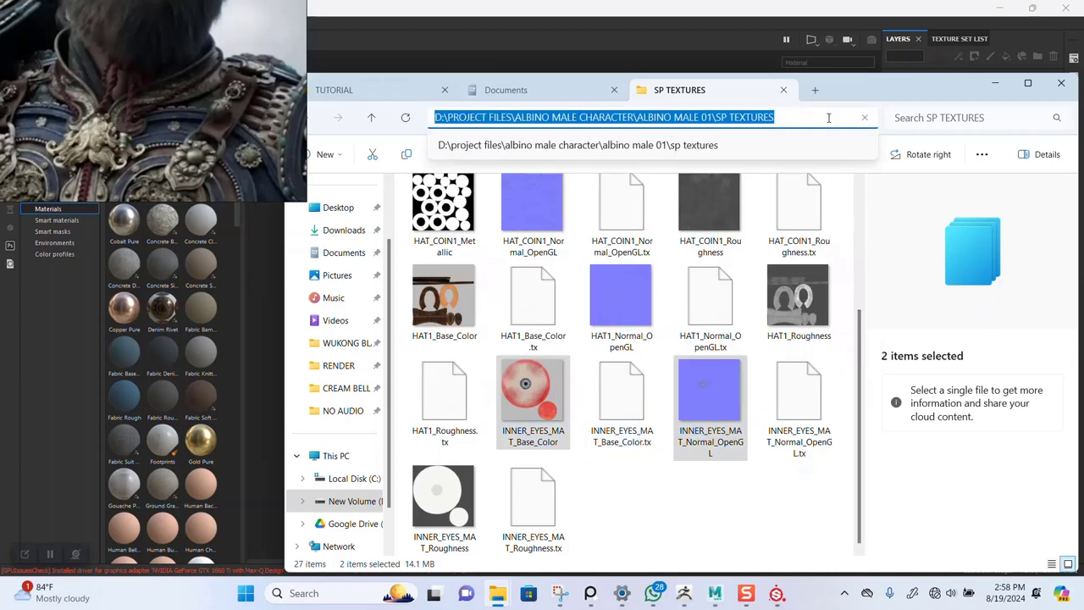
pyautogui.click(606, 56)
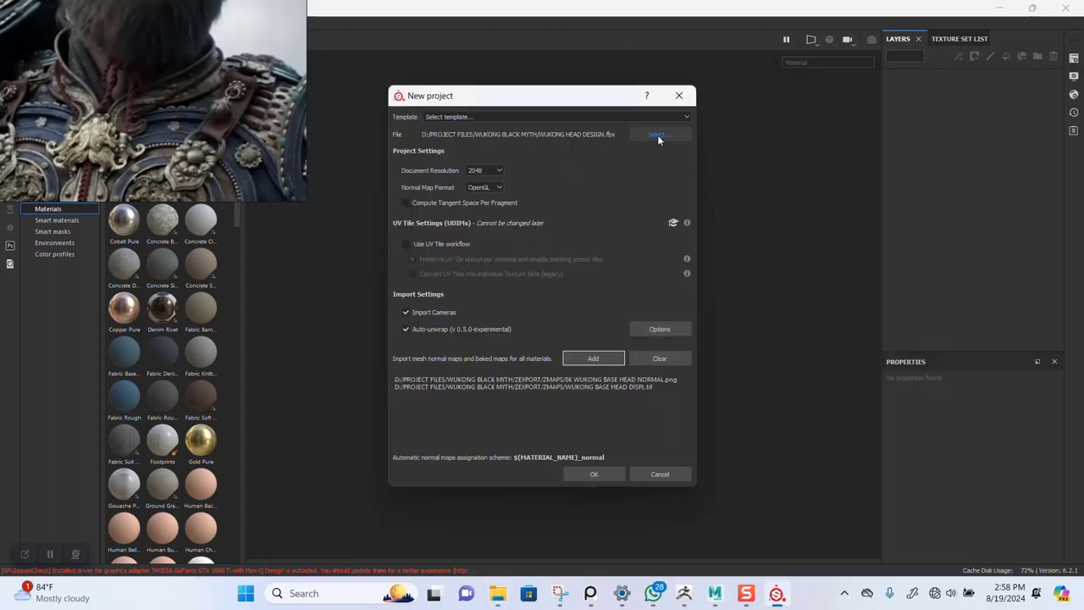
# - Paste the SP TEXTURES path and import INNER_EYES_MAT_Base_Color and INNER_EYES_MAT_Normal_OpenGL
pyautogui.click(616, 358)
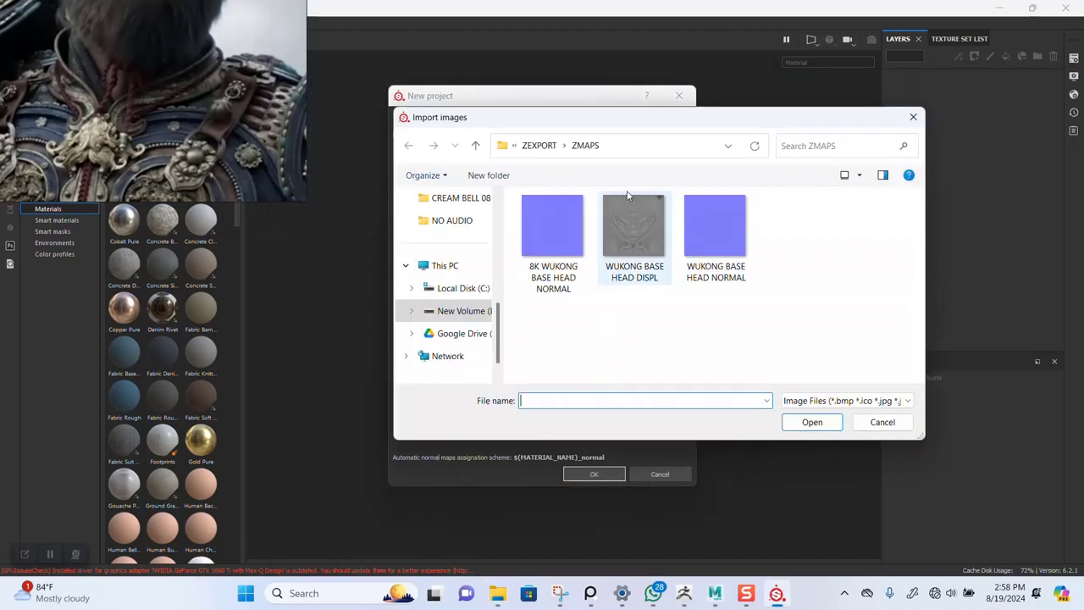
pyautogui.click(639, 146)
pyautogui.hotkey('ctrl', 'v')
pyautogui.press('Return')
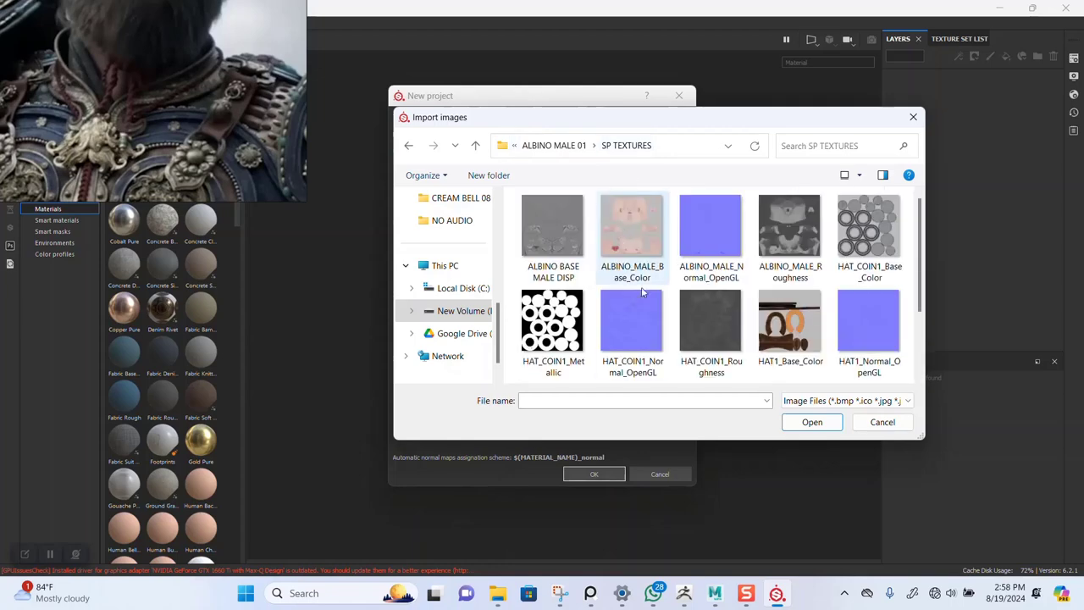
pyautogui.scroll(-2, 631, 314)
pyautogui.click(631, 314)
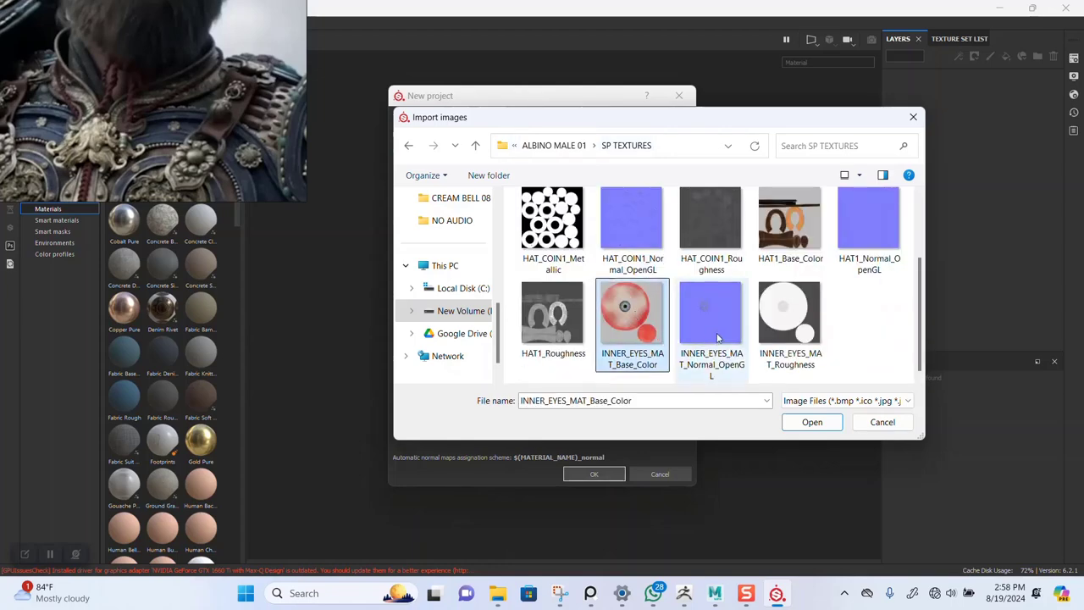
pyautogui.keyDown('ctrl'); pyautogui.click(708, 319); pyautogui.keyUp('ctrl')
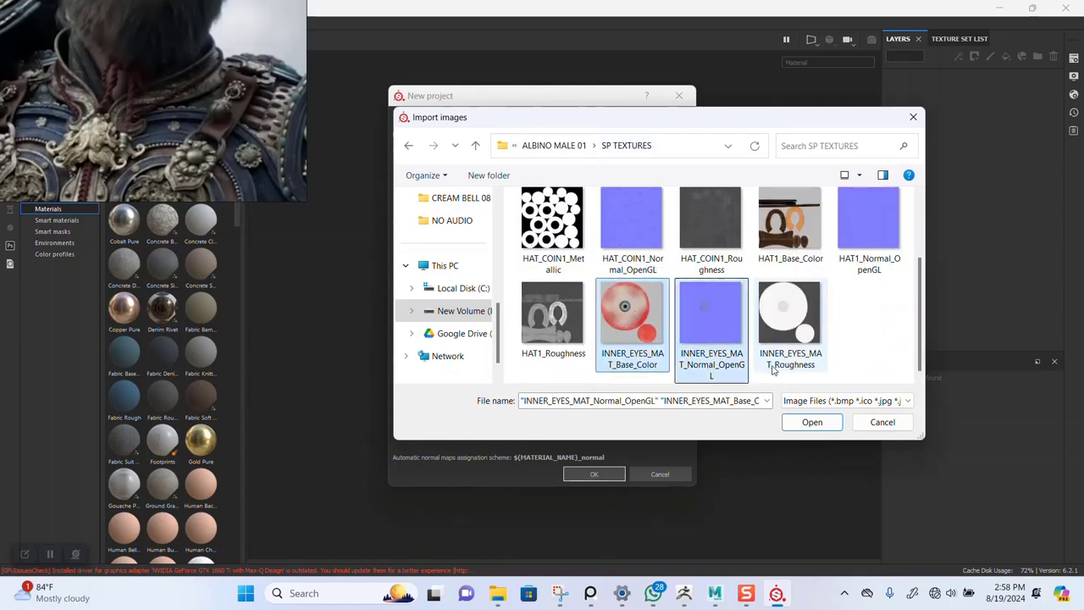
pyautogui.click(811, 422)
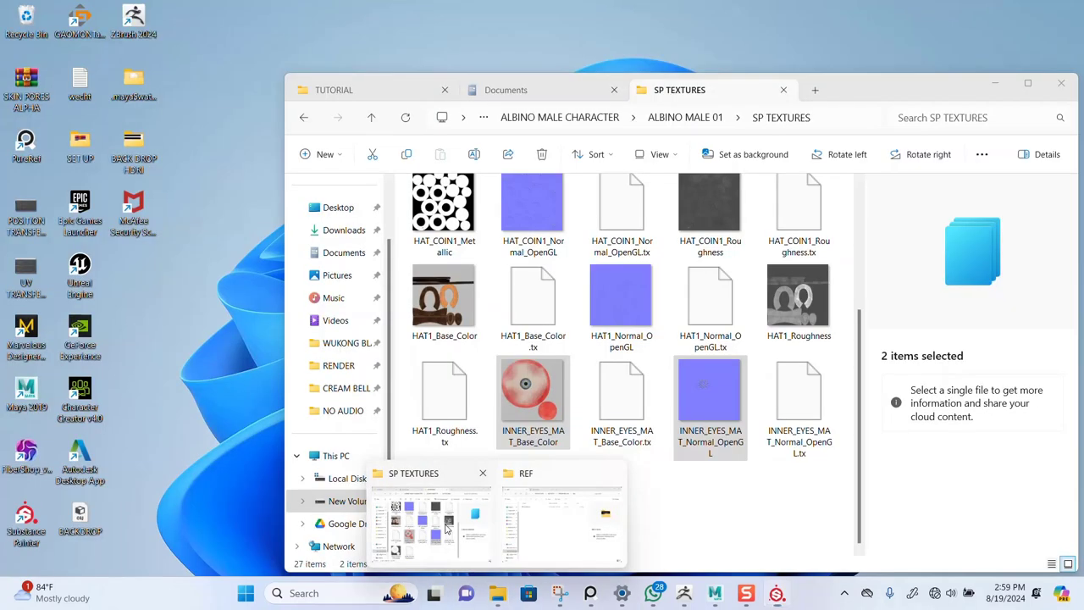
# - Open the EYE MODEL TX folder in Documents, copy its path, and reopen Painter's Import images
pyautogui.click(468, 547)
pyautogui.click(561, 100)
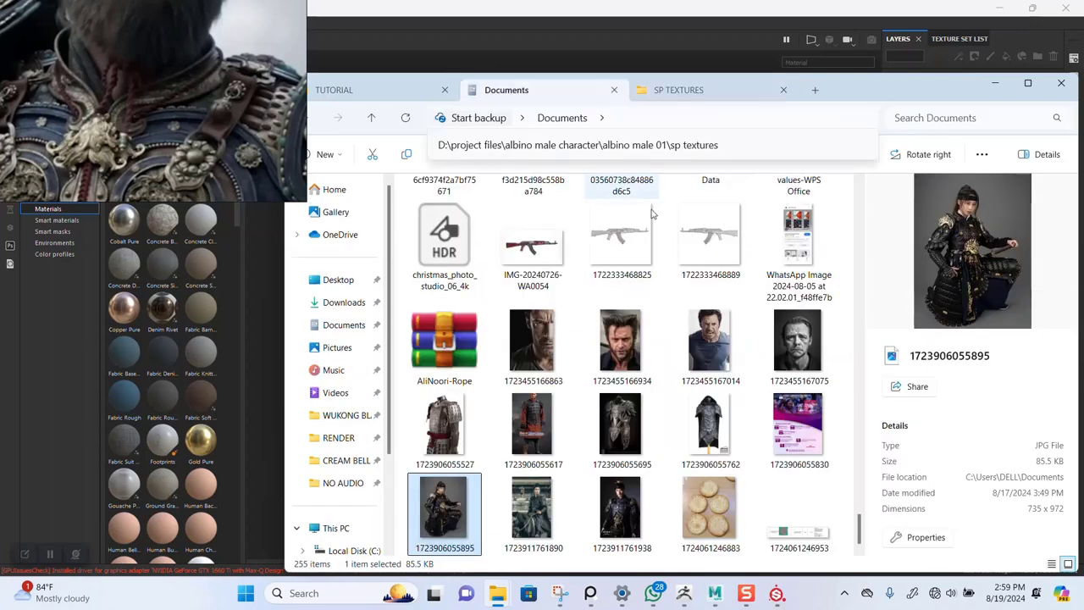
pyautogui.scroll(-10, 682, 265)
pyautogui.scroll(10, 682, 265)
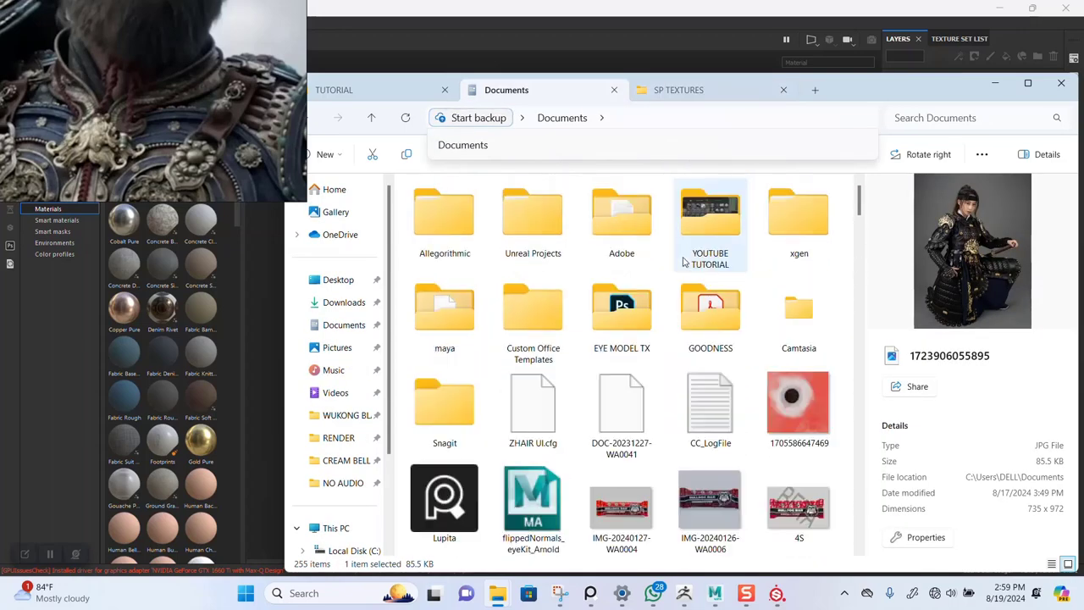
pyautogui.doubleClick(606, 329)
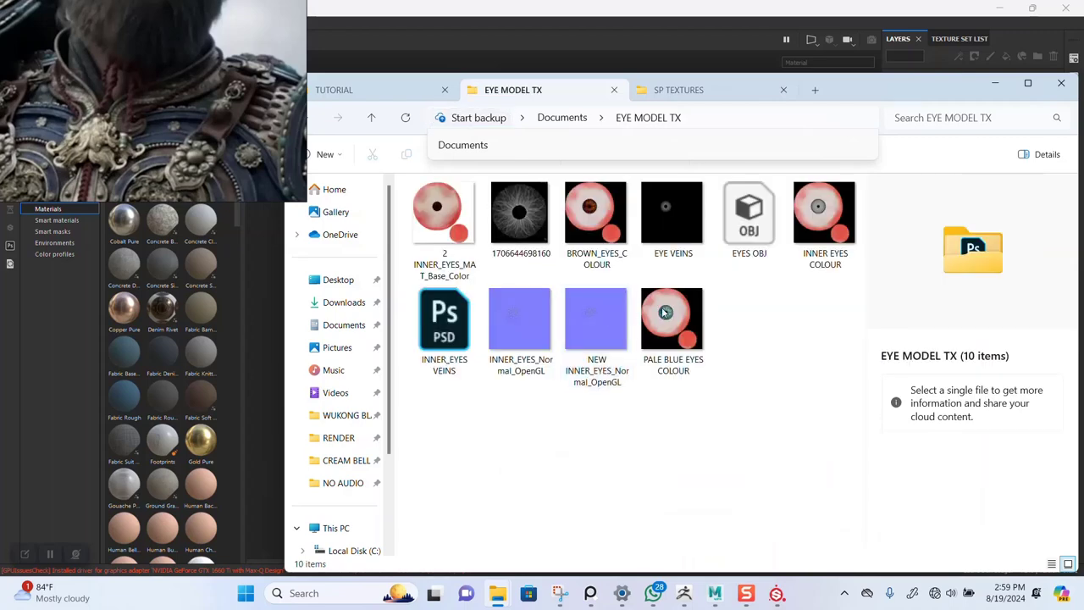
pyautogui.click(668, 212)
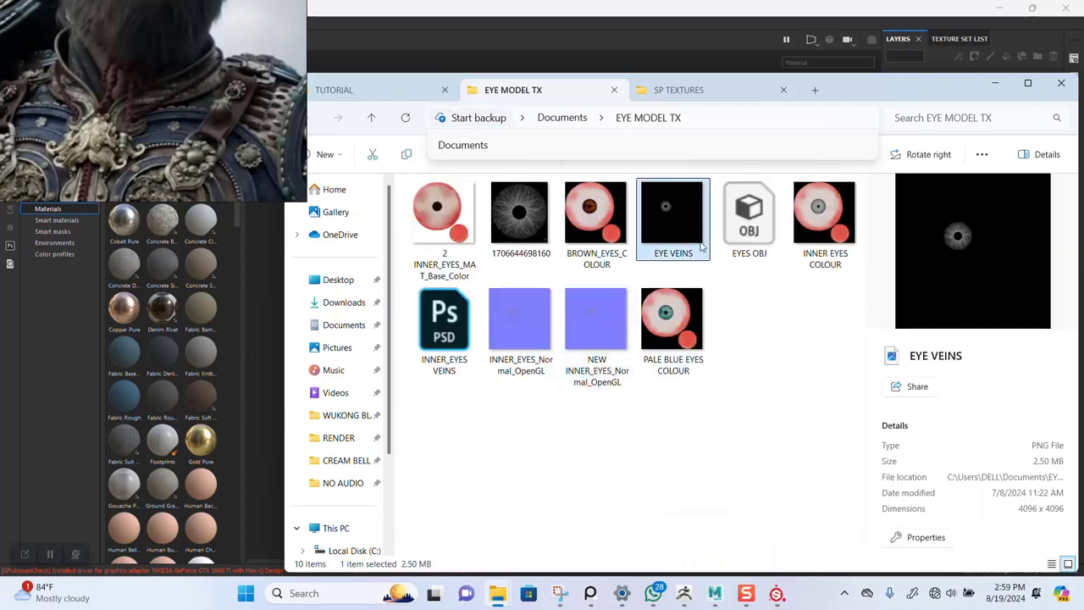
pyautogui.click(718, 121)
pyautogui.hotkey('ctrl', 'c')
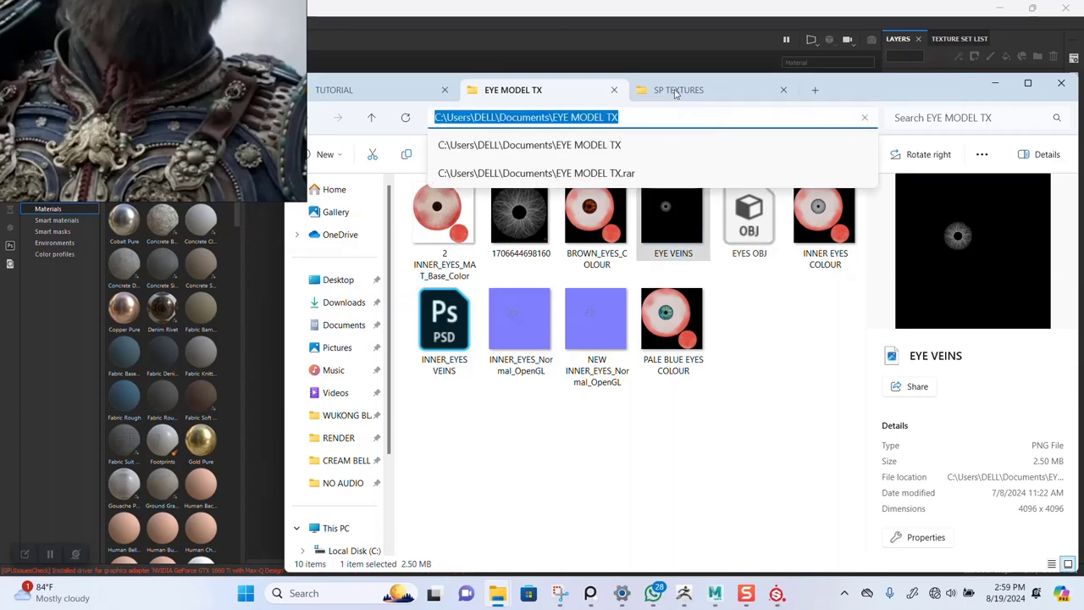
pyautogui.click(655, 41)
# - Import EYE VEINS.png via the pasted EYE MODEL TX path and confirm the new project
pyautogui.click(598, 357)
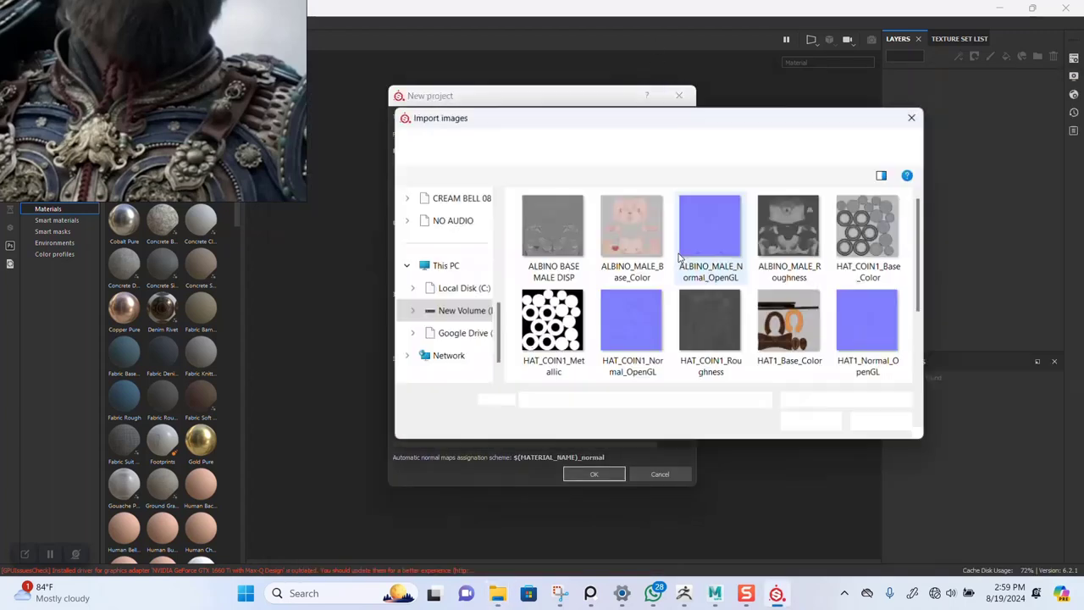
pyautogui.click(665, 145)
pyautogui.hotkey('ctrl', 'v')
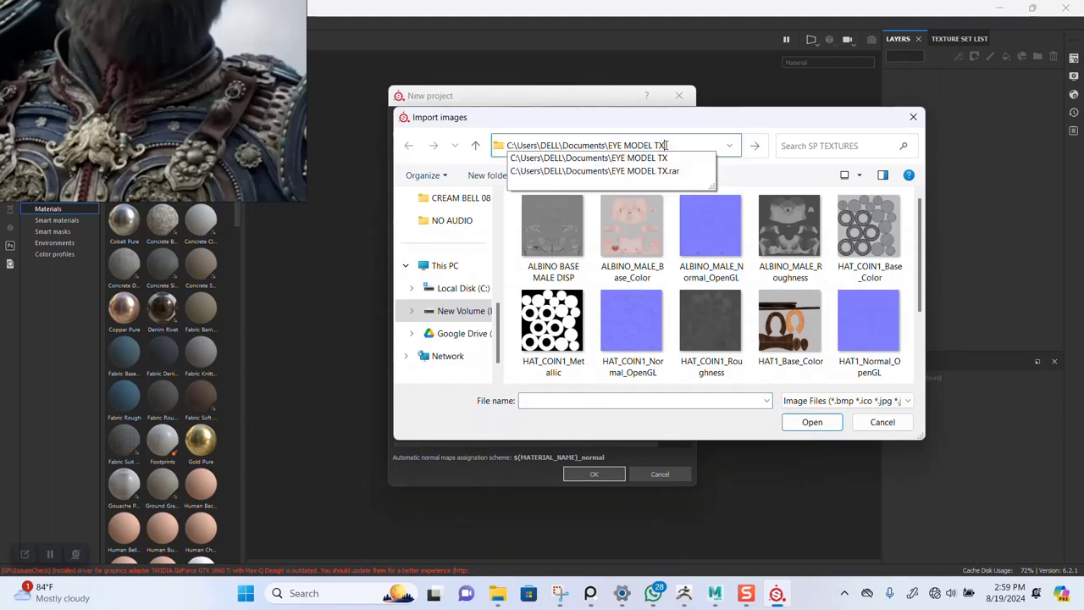
pyautogui.press('Return')
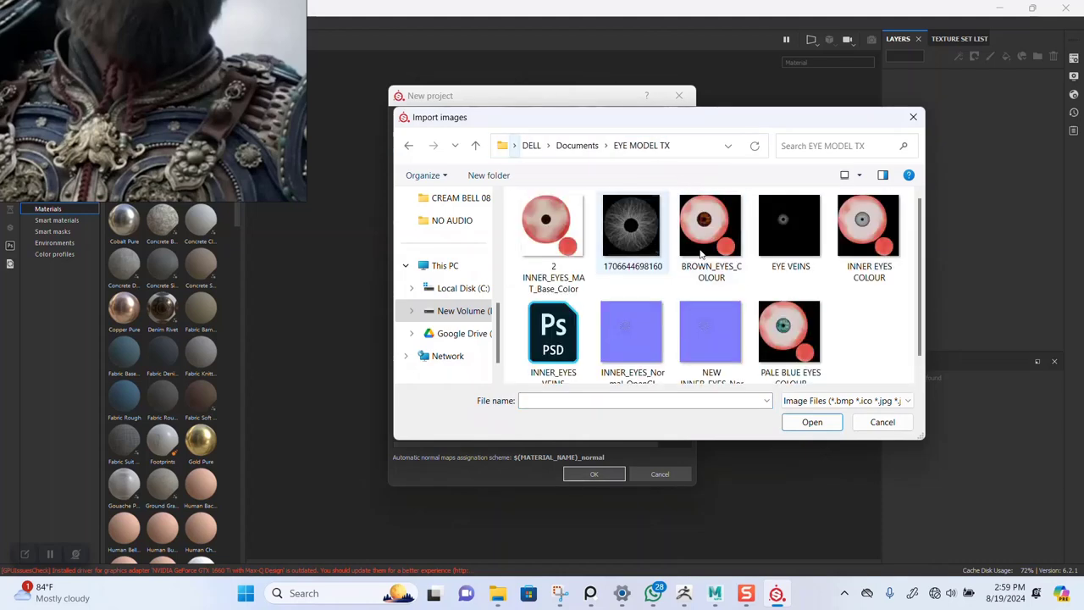
pyautogui.doubleClick(784, 230)
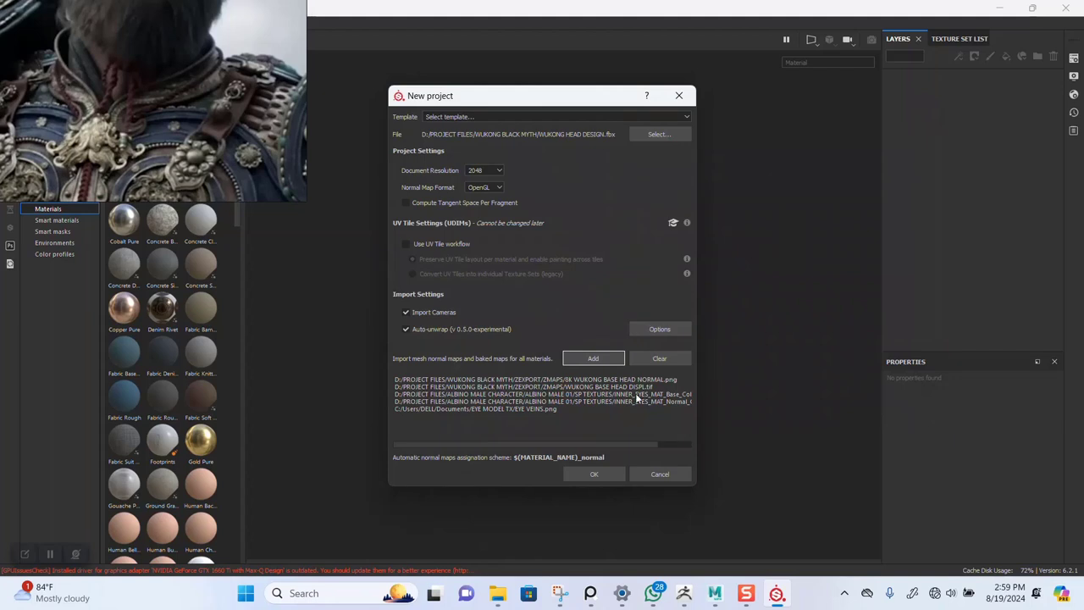
pyautogui.click(594, 474)
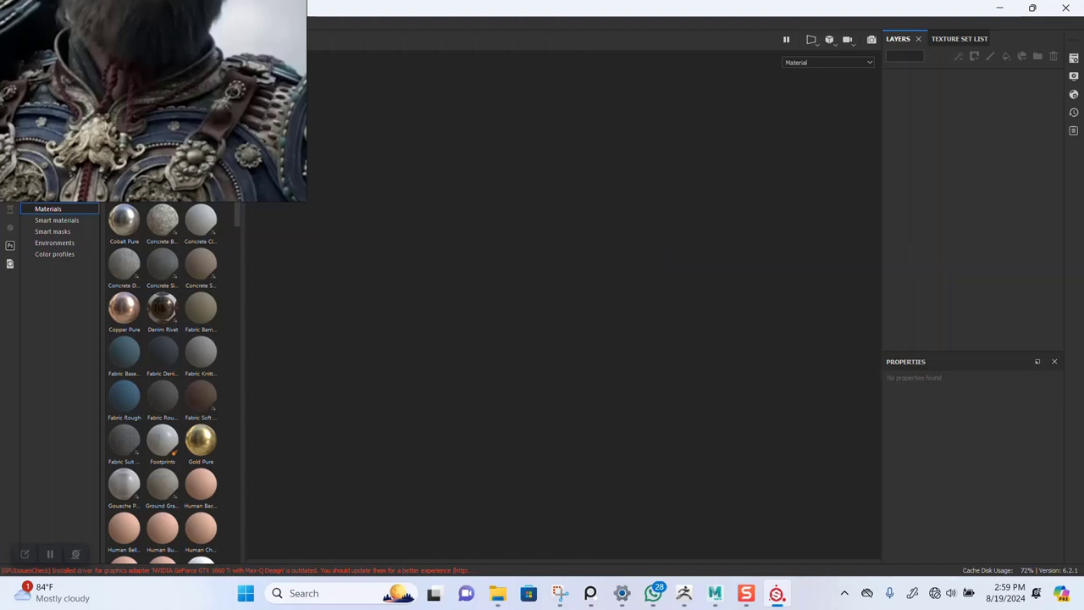
# - Enter 85 mm as the camera Focal Length in Display Settings, giving a 10° field of view
pyautogui.click(1073, 77)
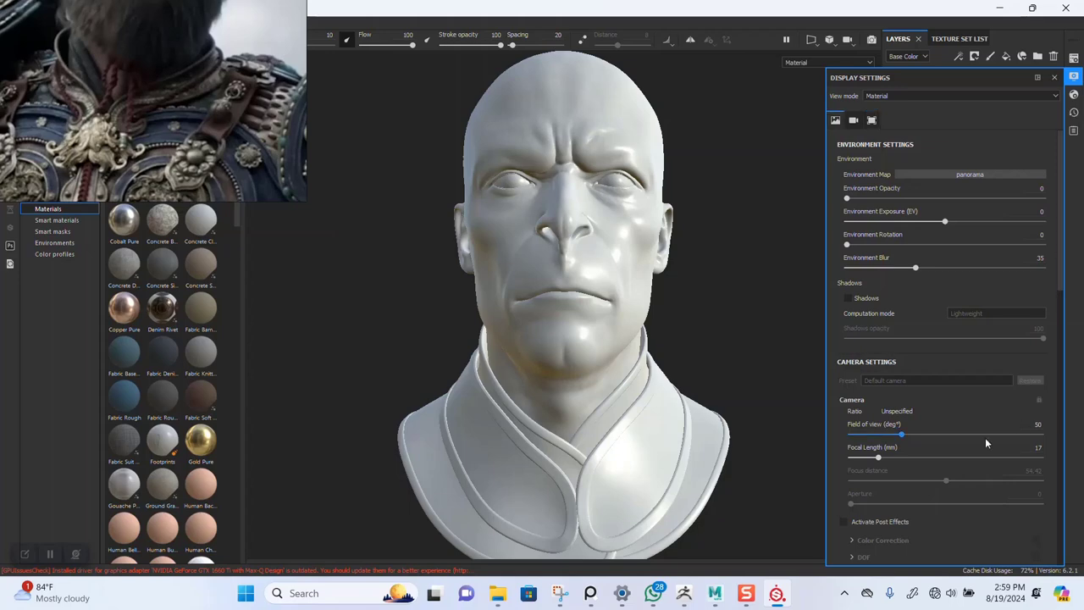
pyautogui.scroll(-3, 974, 437)
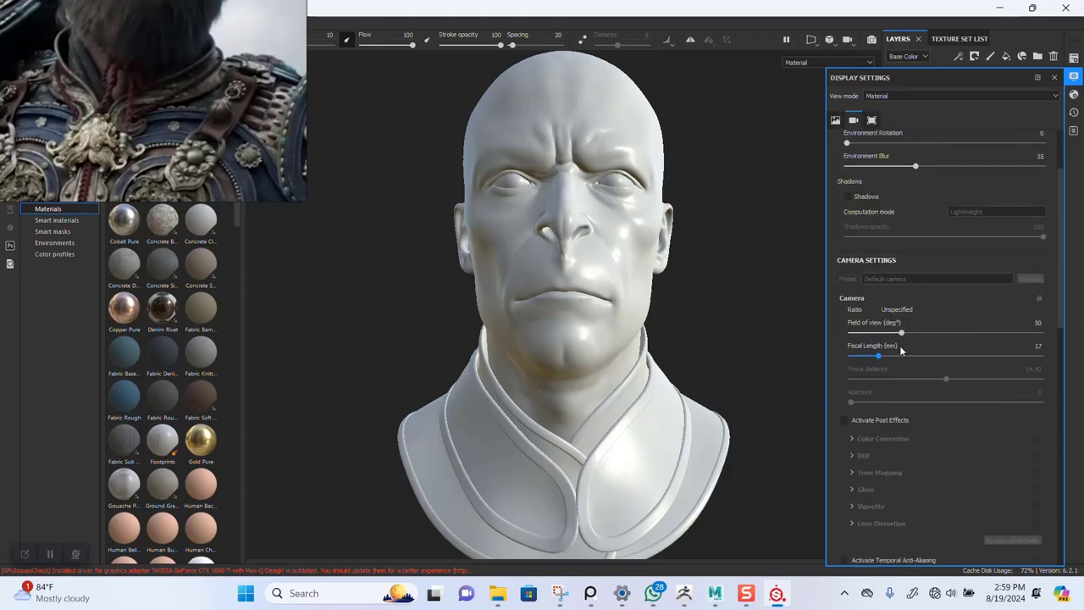
pyautogui.click(1028, 347)
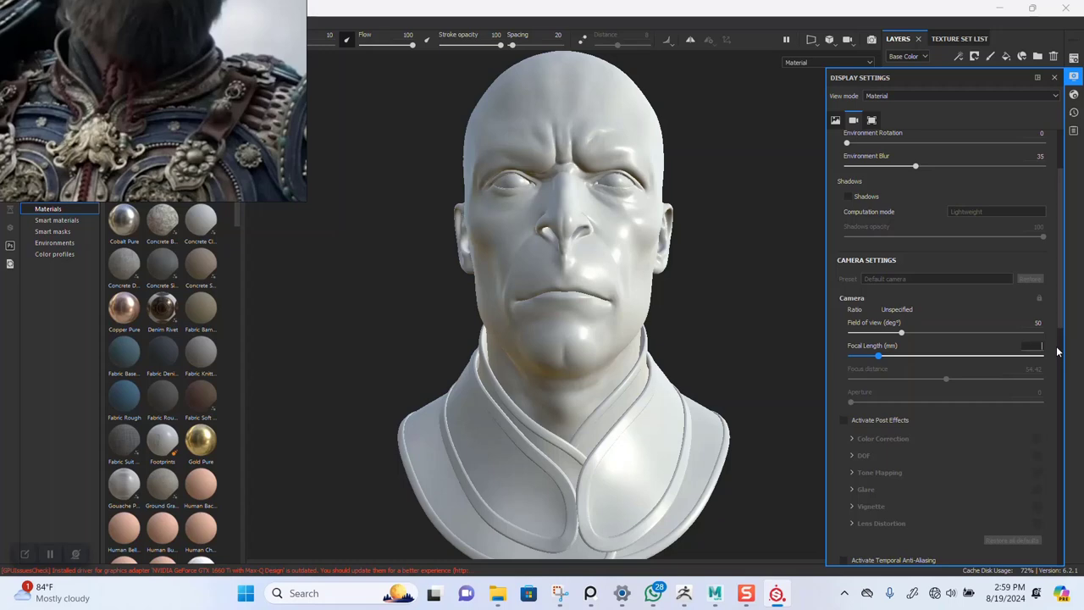
pyautogui.write('85')
pyautogui.press('Return')
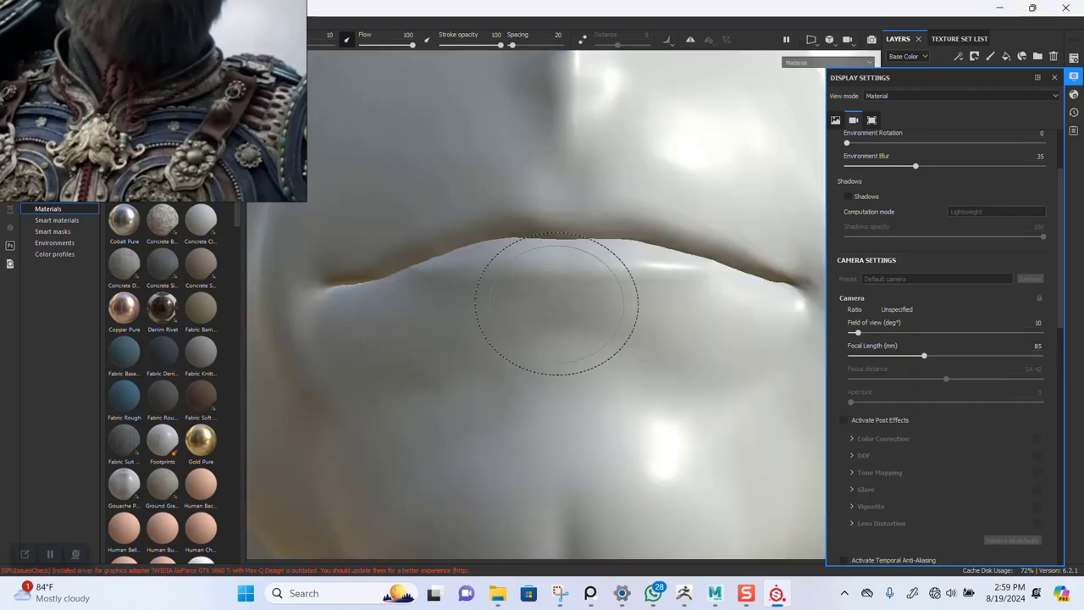
pyautogui.scroll(-2, 690, 318)
pyautogui.scroll(-6, 690, 318)
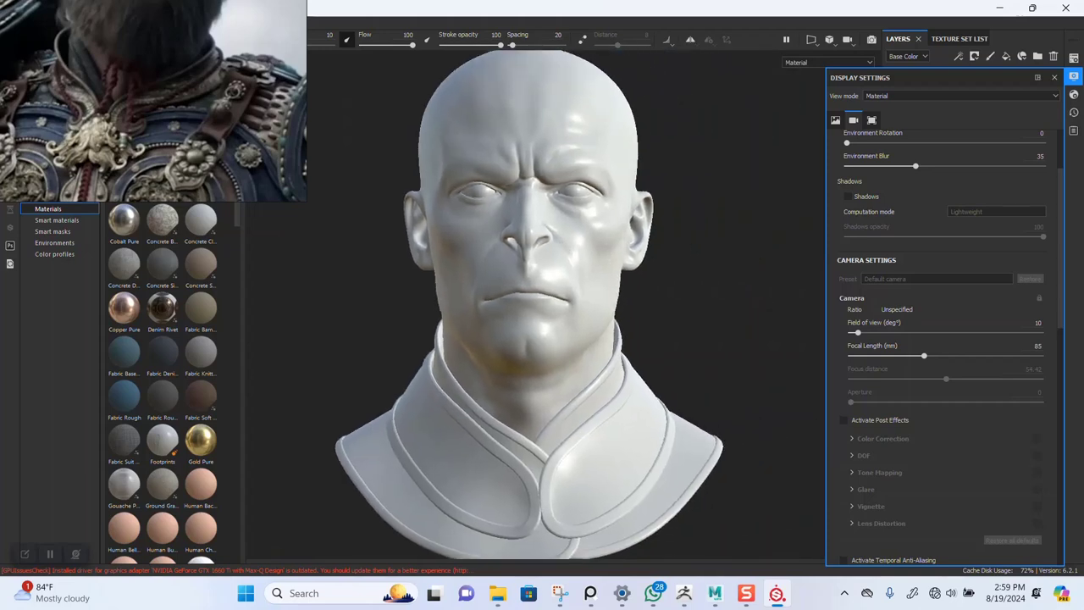
# - Close Display Settings and solo the INNER_EYE_MAP texture set in the Texture Set List
pyautogui.click(1054, 77)
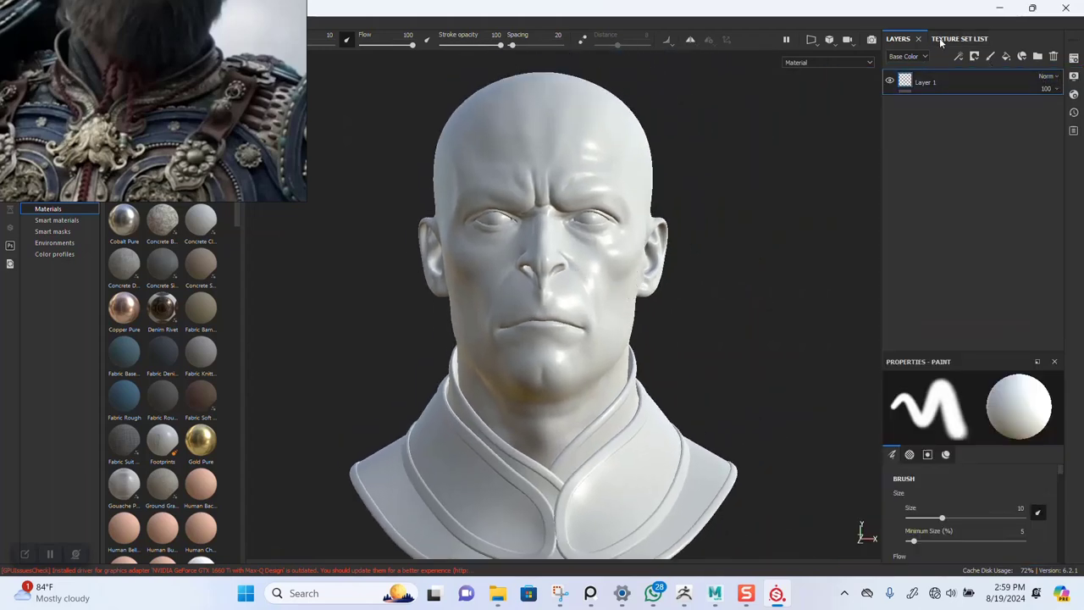
pyautogui.click(959, 38)
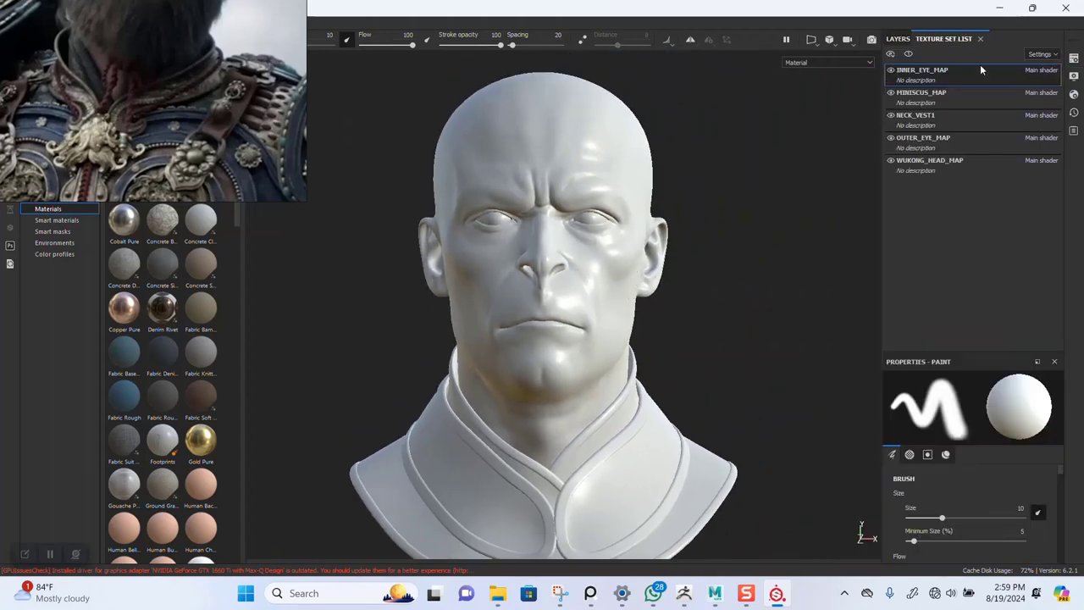
pyautogui.click(908, 54)
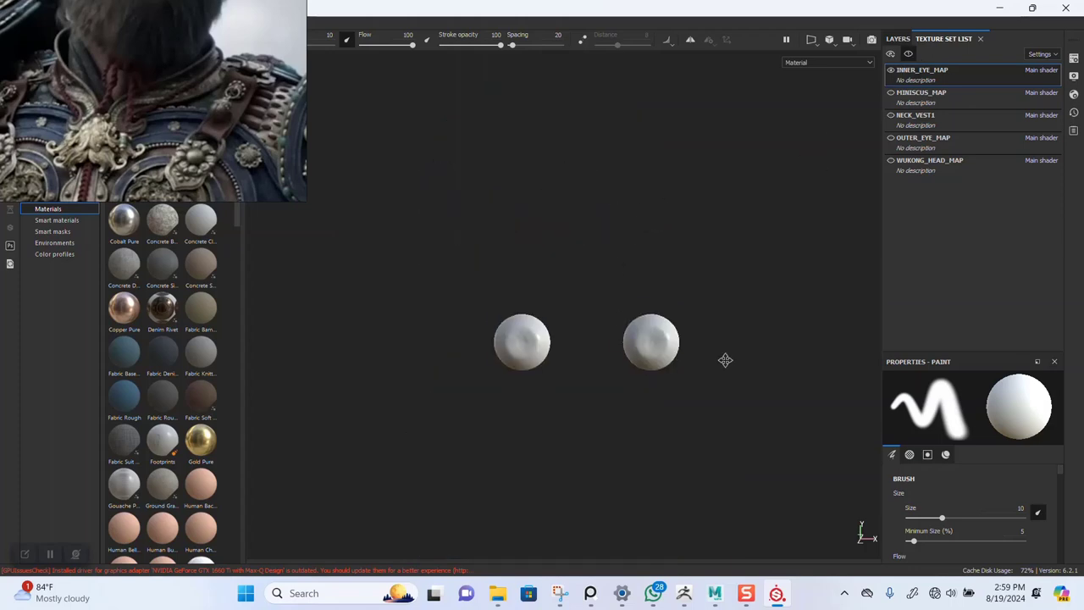
pyautogui.scroll(5, 725, 360)
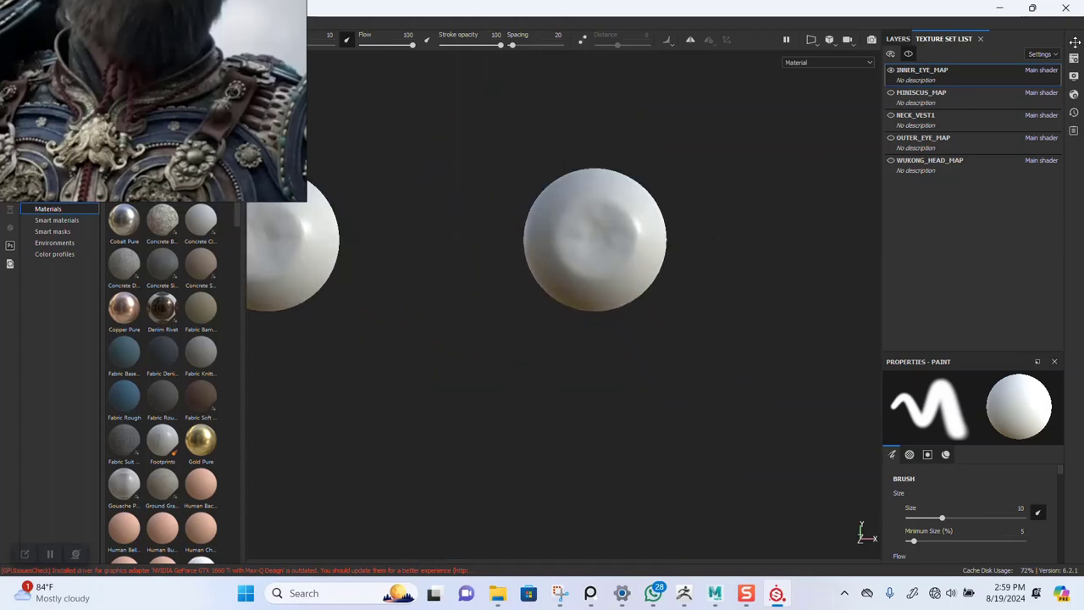
# - Assign INNER_EYES_MAT_Normal_OpenGL as INNER_EYE_MAP's normal map and zoom in on the iris to check it
pyautogui.click(1073, 58)
pyautogui.click(974, 428)
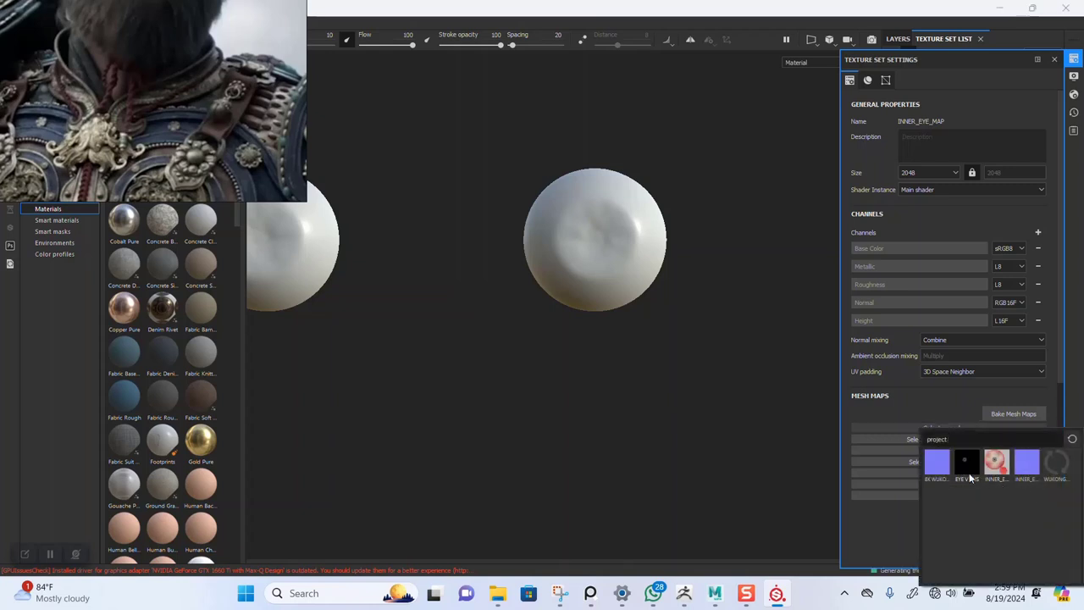
pyautogui.click(1027, 464)
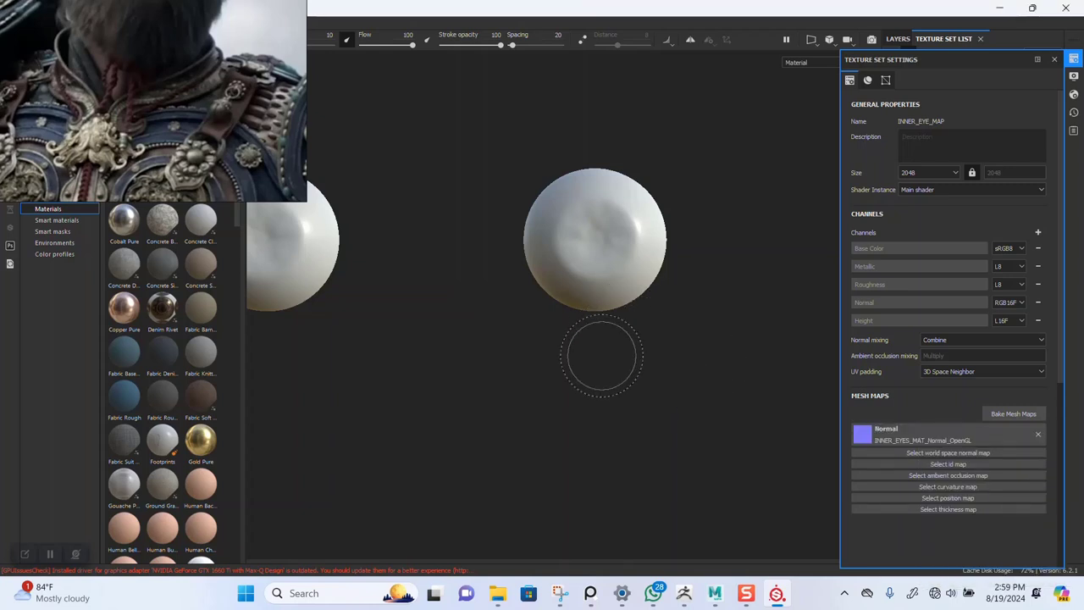
pyautogui.keyDown('alt'); pyautogui.moveTo(551, 363); pyautogui.dragTo(561, 397, button='right'); pyautogui.keyUp('alt')
pyautogui.moveTo(561, 397)
pyautogui.keyDown('alt'); pyautogui.mouseDown()
pyautogui.moveTo(677, 406)
pyautogui.moveTo(637, 413)
pyautogui.moveTo(632, 380)
pyautogui.moveTo(587, 358)
pyautogui.moveTo(624, 370)
pyautogui.moveTo(645, 353)
pyautogui.mouseUp(); pyautogui.keyUp('alt')
pyautogui.keyDown('alt'); pyautogui.moveTo(645, 353); pyautogui.dragTo(550, 148, button='right'); pyautogui.keyUp('alt')
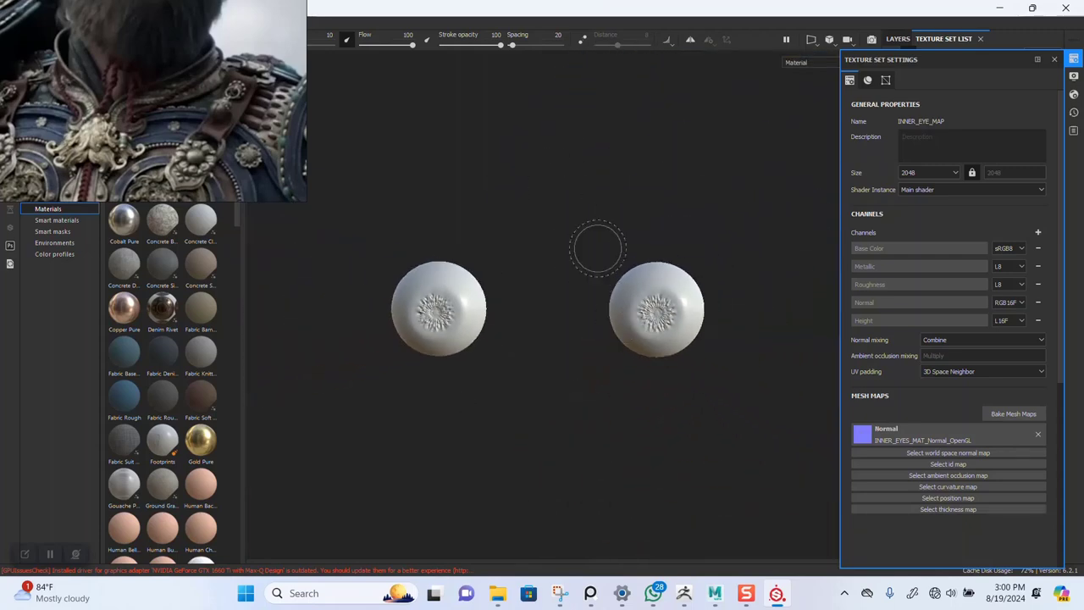
pyautogui.click(1055, 60)
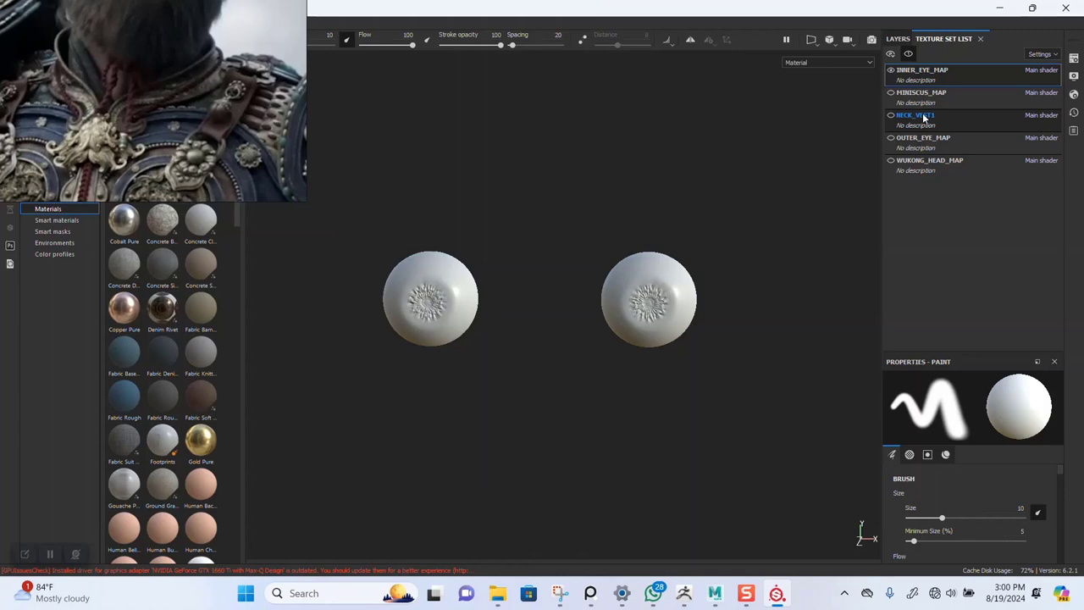
# - Assign 8K WUKONG BASE HEAD NORMAL as the normal map of the WUKONG_HEAD_MAP texture set
pyautogui.click(928, 167)
pyautogui.click(1074, 57)
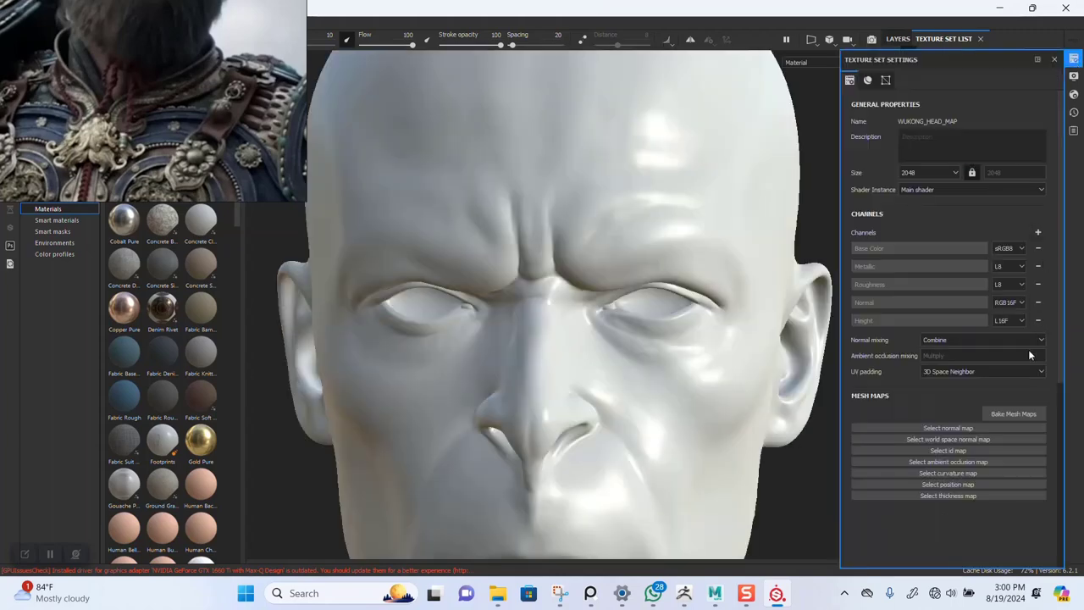
pyautogui.click(975, 426)
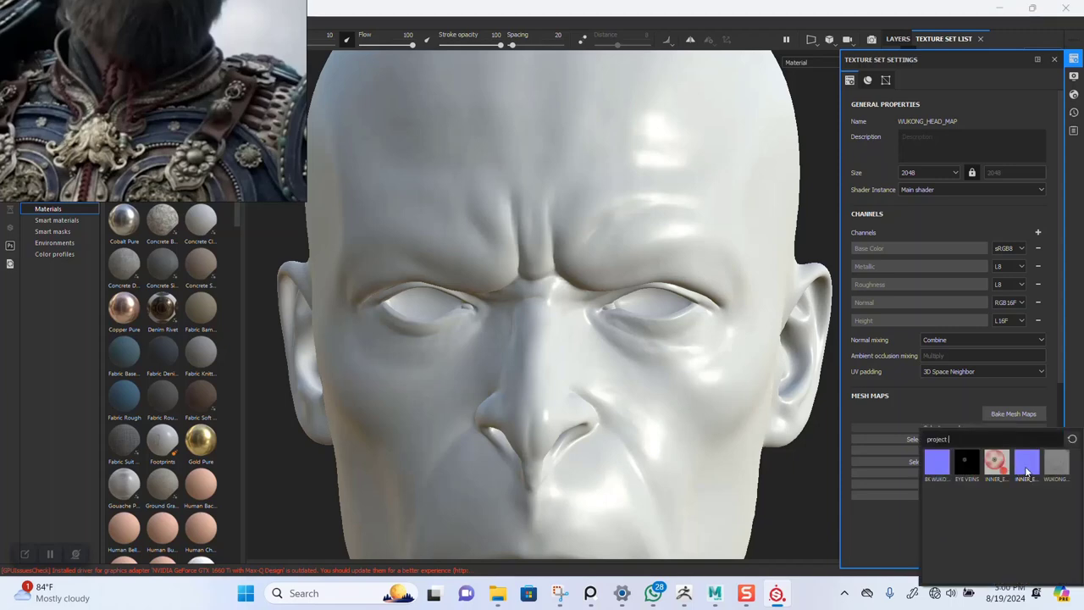
pyautogui.click(937, 464)
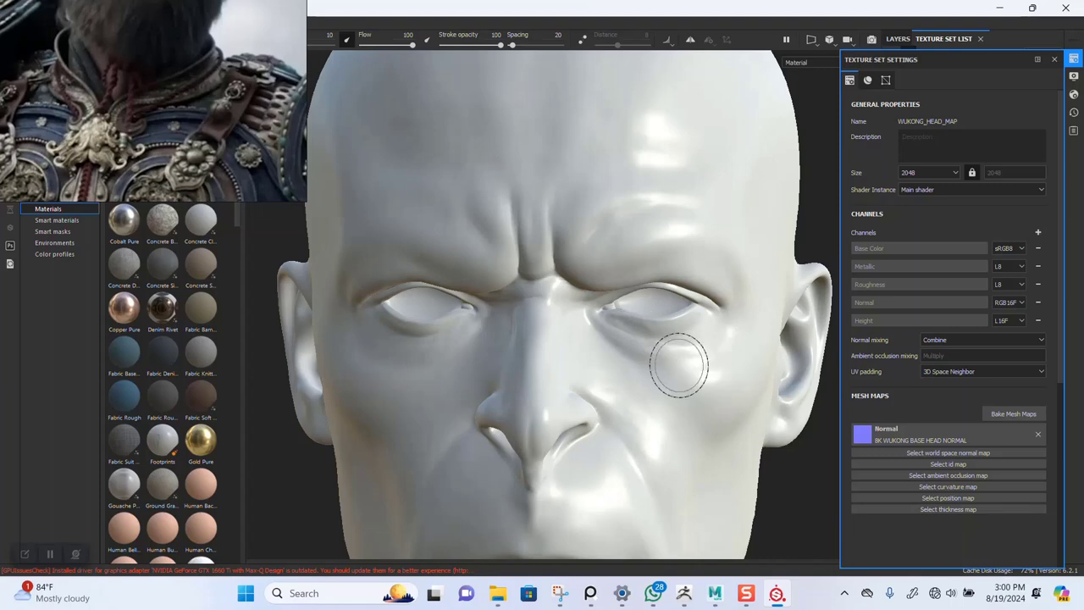
# - Orbit around the head to inspect the new normal detail from side, front and three-quarter views
pyautogui.moveTo(680, 407)
pyautogui.keyDown('alt'); pyautogui.mouseDown()
pyautogui.moveTo(629, 310)
pyautogui.moveTo(598, 341)
pyautogui.moveTo(619, 318)
pyautogui.mouseUp(); pyautogui.keyUp('alt')
pyautogui.scroll(5, 581, 279)
pyautogui.keyDown('alt'); pyautogui.moveTo(623, 379); pyautogui.dragTo(641, 382); pyautogui.keyUp('alt')
pyautogui.scroll(-4, 627, 355)
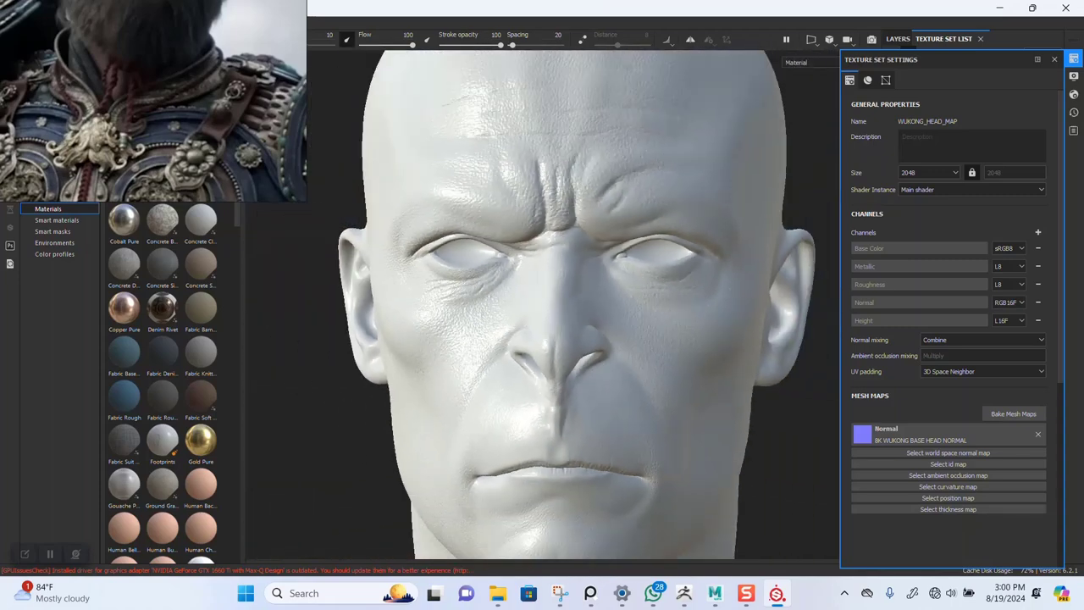
pyautogui.scroll(4, 588, 303)
pyautogui.keyDown('alt'); pyautogui.moveTo(569, 365); pyautogui.dragTo(610, 301); pyautogui.keyUp('alt')
pyautogui.keyDown('alt'); pyautogui.moveTo(684, 321); pyautogui.dragTo(762, 282); pyautogui.keyUp('alt')
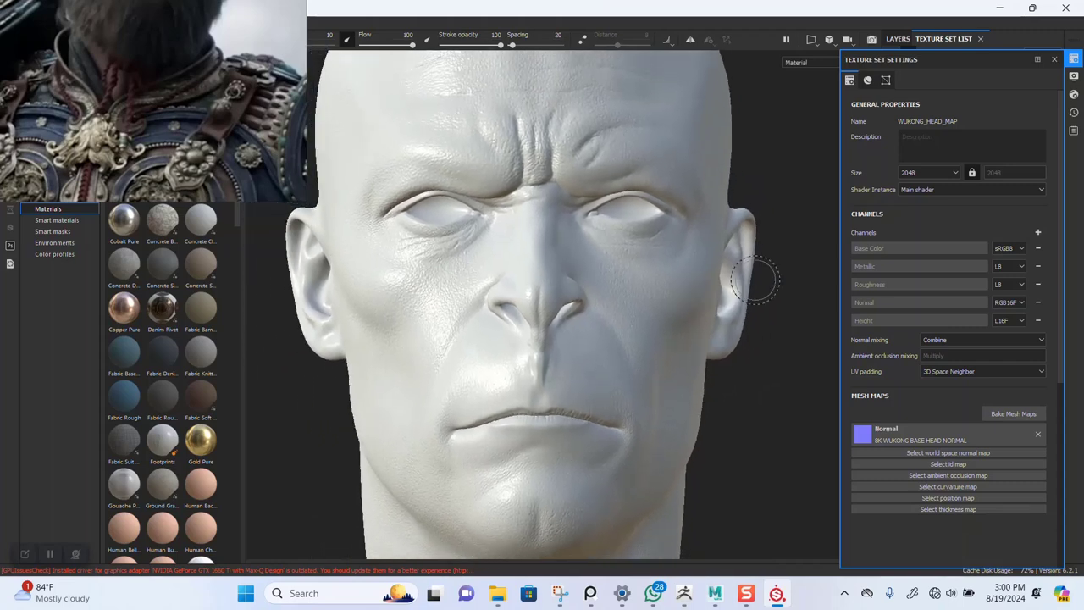
pyautogui.click(1054, 59)
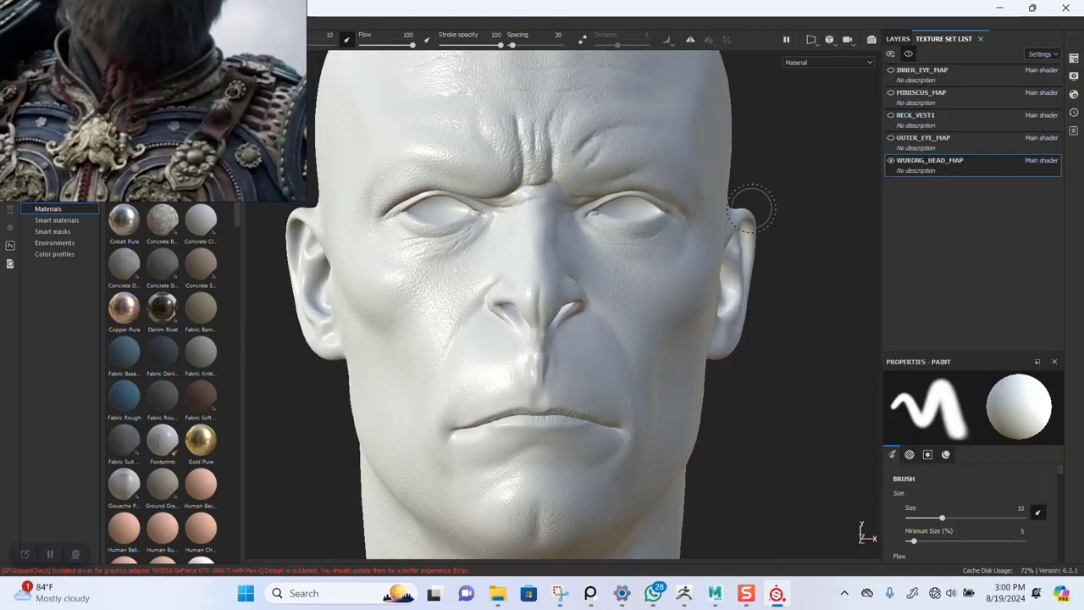
pyautogui.keyDown('alt'); pyautogui.moveTo(592, 246); pyautogui.dragTo(668, 287); pyautogui.keyUp('alt')
pyautogui.keyDown('alt'); pyautogui.moveTo(618, 263); pyautogui.dragTo(607, 380, button='right'); pyautogui.keyUp('alt')
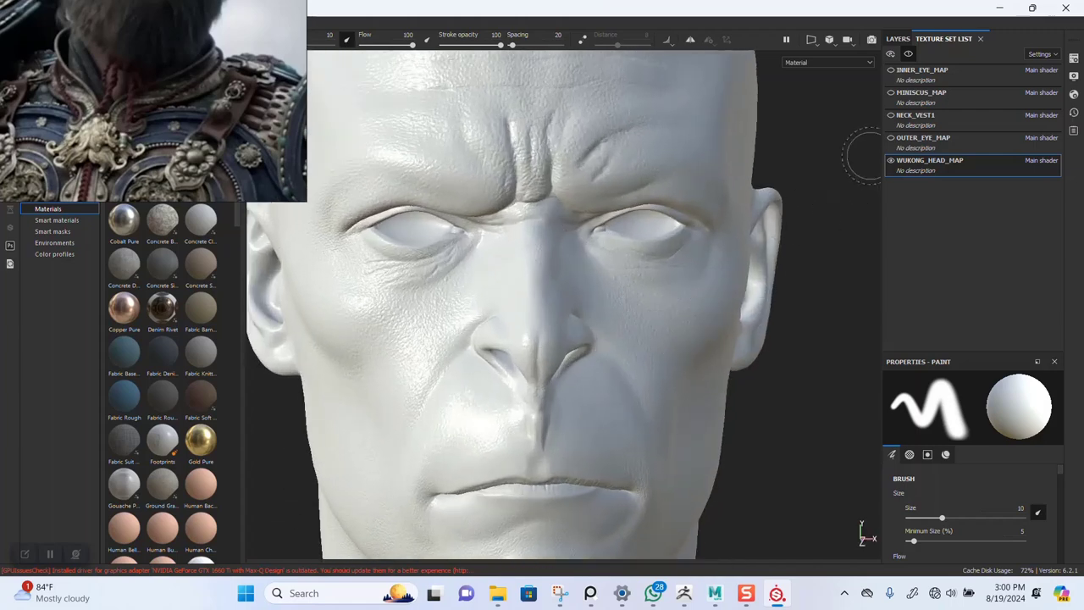
pyautogui.click(1073, 59)
# - In Baking, set output size 2048, exclude the Normal map, and derive curvature from the normal map
pyautogui.click(1016, 412)
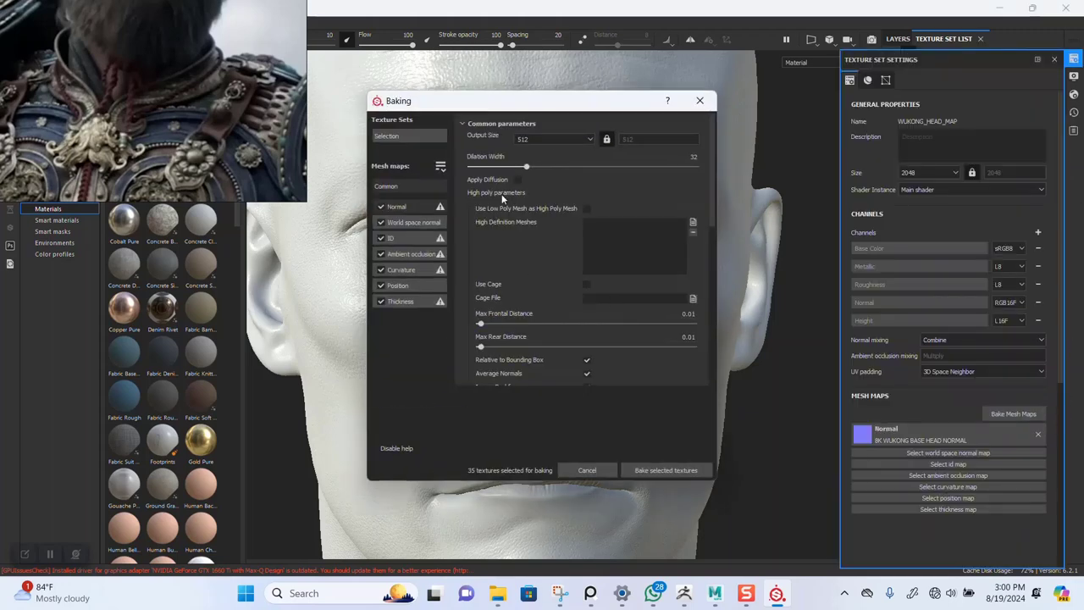
pyautogui.click(550, 138)
pyautogui.click(539, 203)
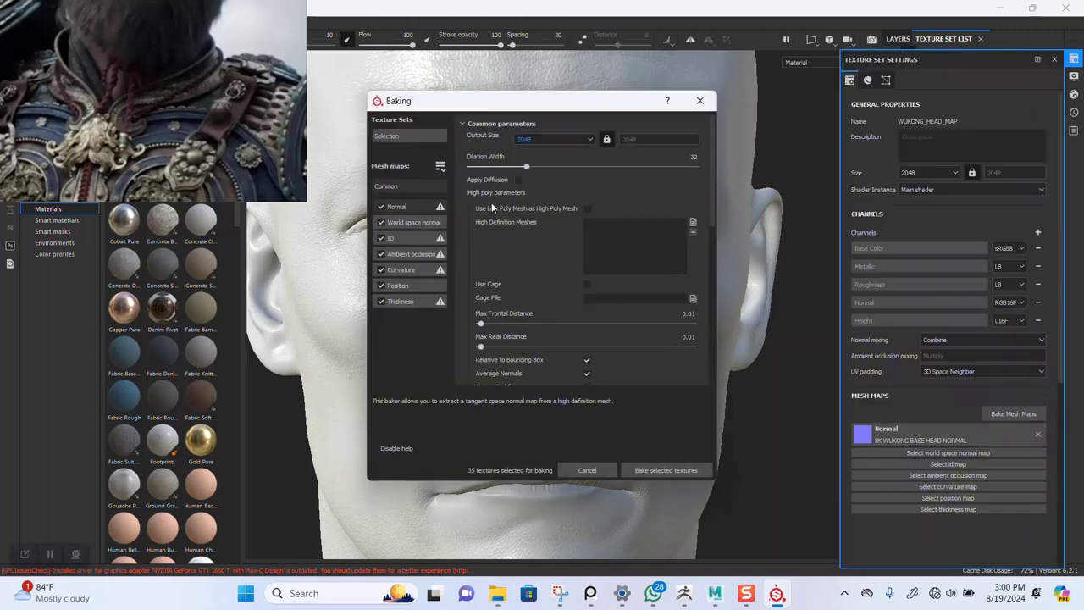
pyautogui.click(381, 206)
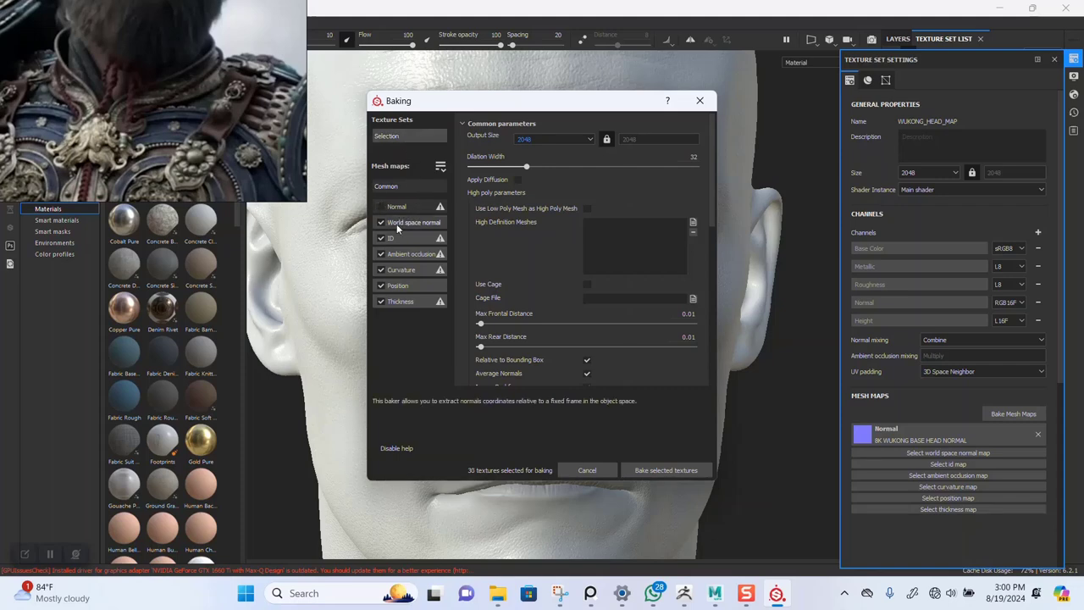
pyautogui.click(405, 269)
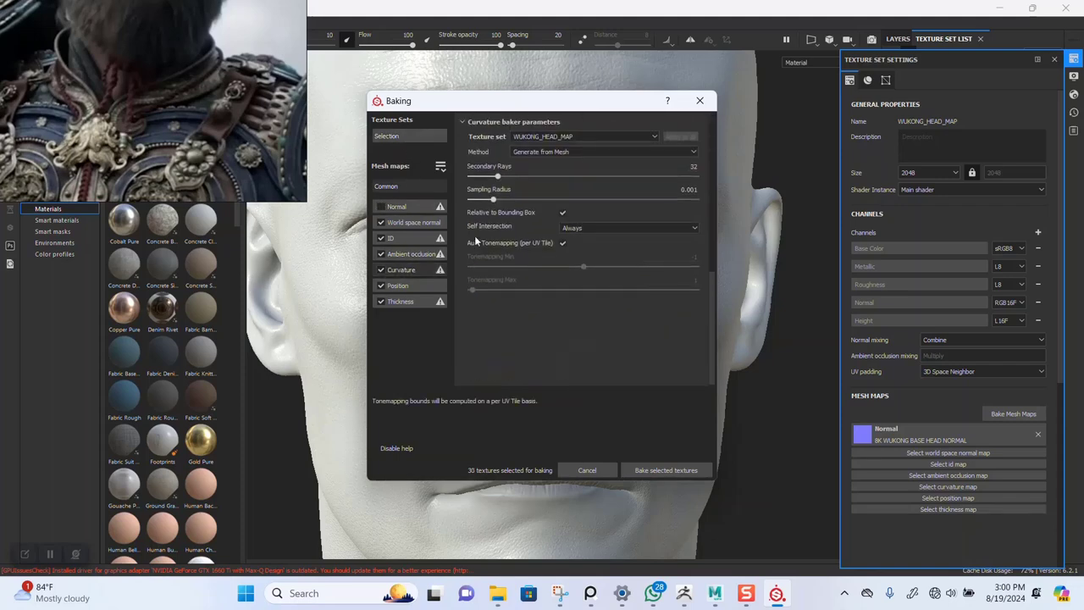
pyautogui.click(546, 151)
pyautogui.click(553, 169)
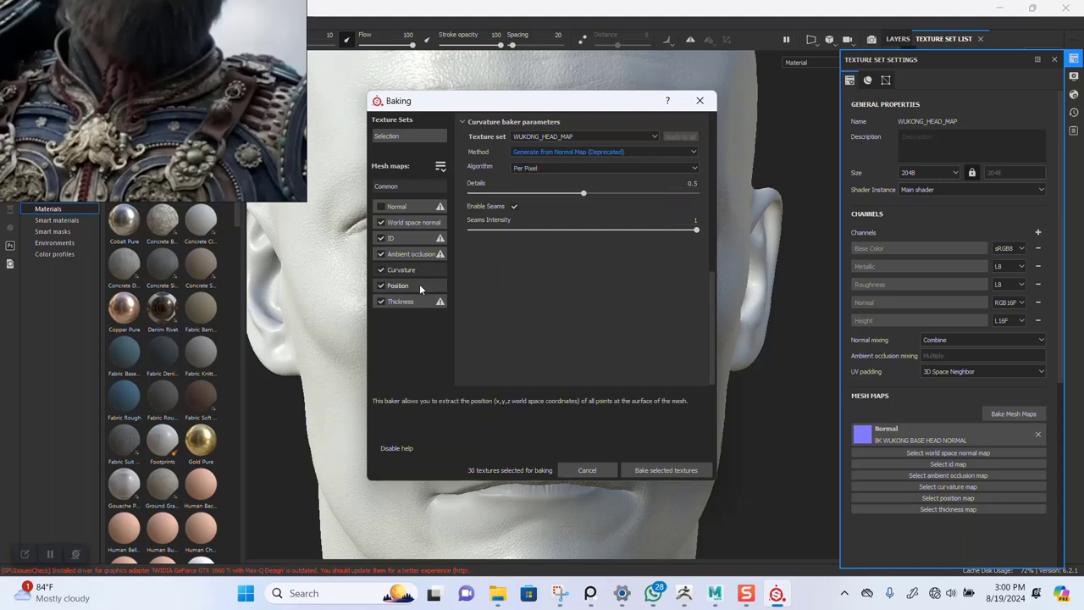
# - Set ambient occlusion self occlusion to Only Same Mesh Name and bake the selected texture sets
pyautogui.click(418, 254)
pyautogui.click(548, 292)
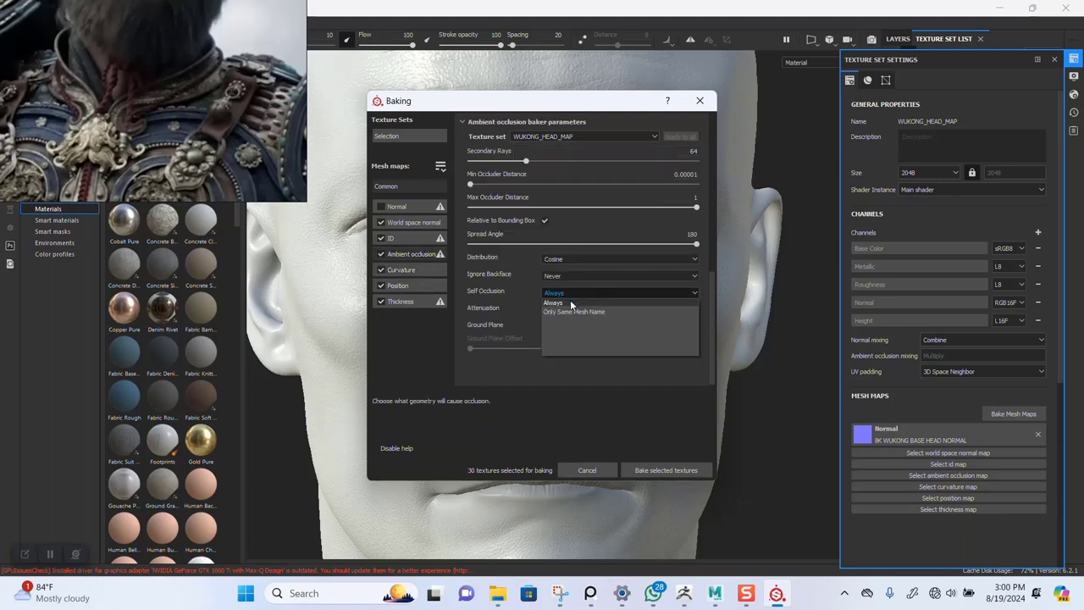
pyautogui.click(569, 311)
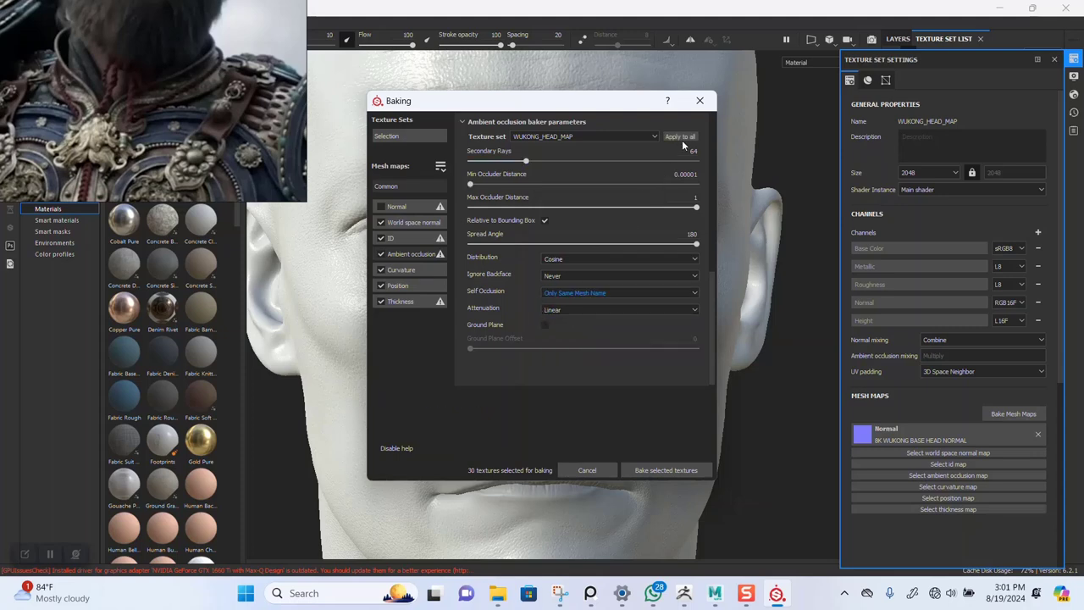
pyautogui.click(420, 136)
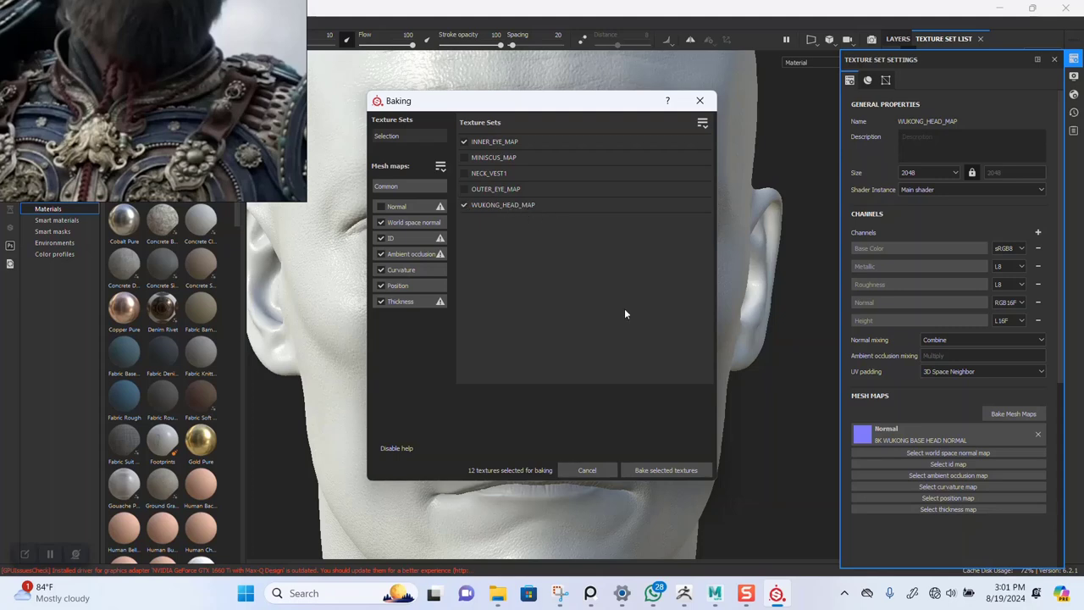
pyautogui.click(677, 470)
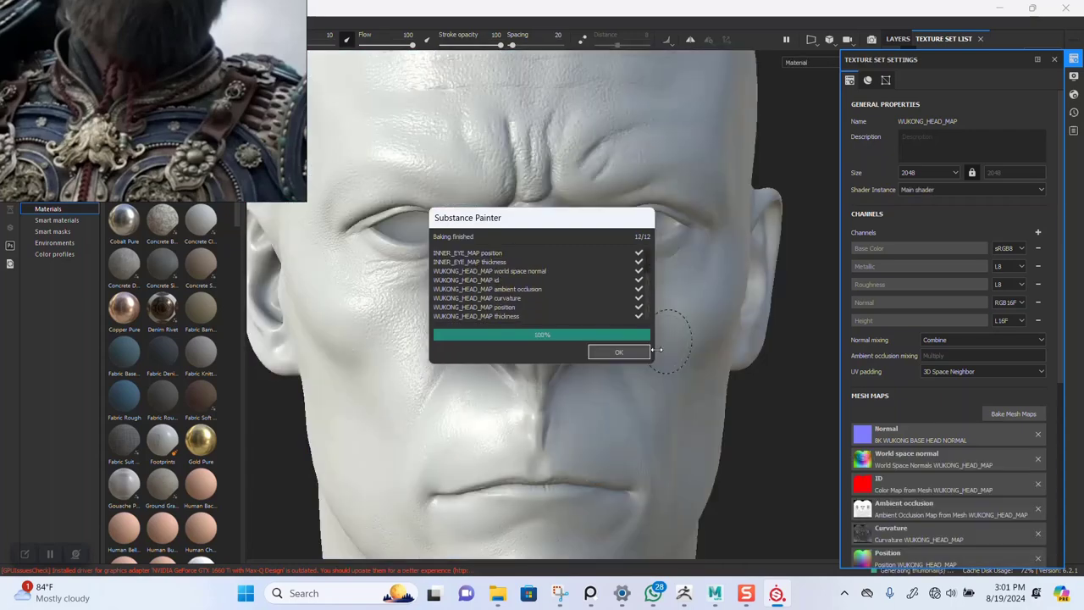
# - Invert the baking texture set selection to the remaining sets and include the Normal map
pyautogui.click(631, 354)
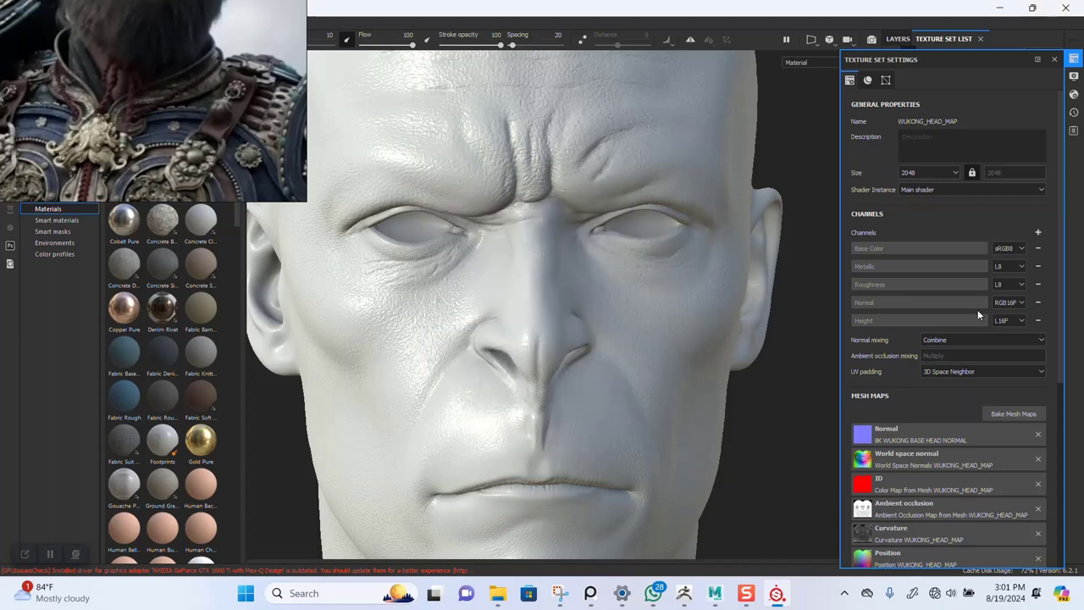
pyautogui.click(1021, 413)
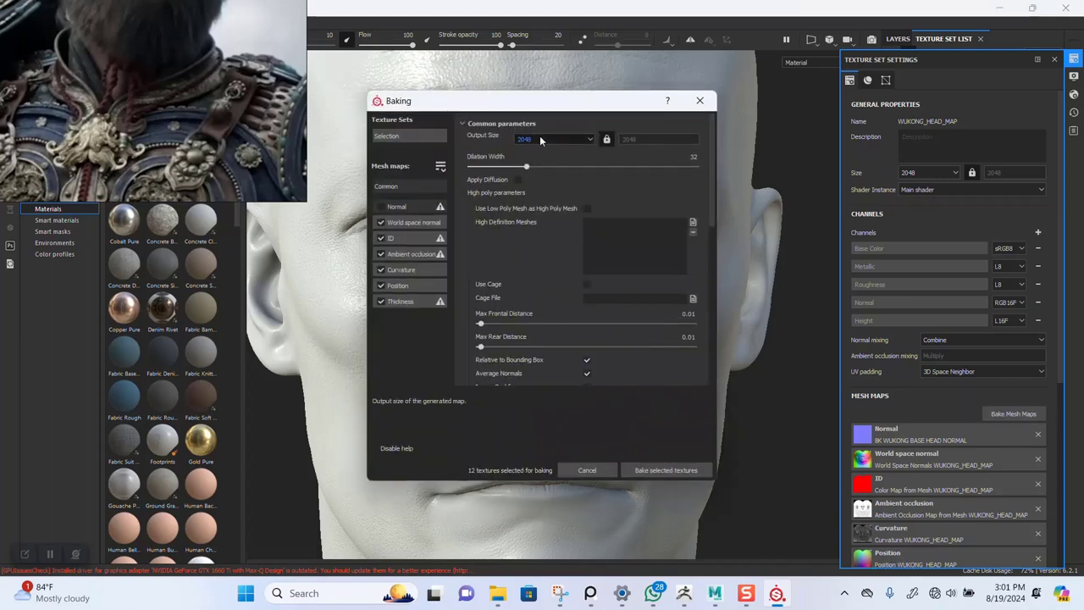
pyautogui.click(405, 141)
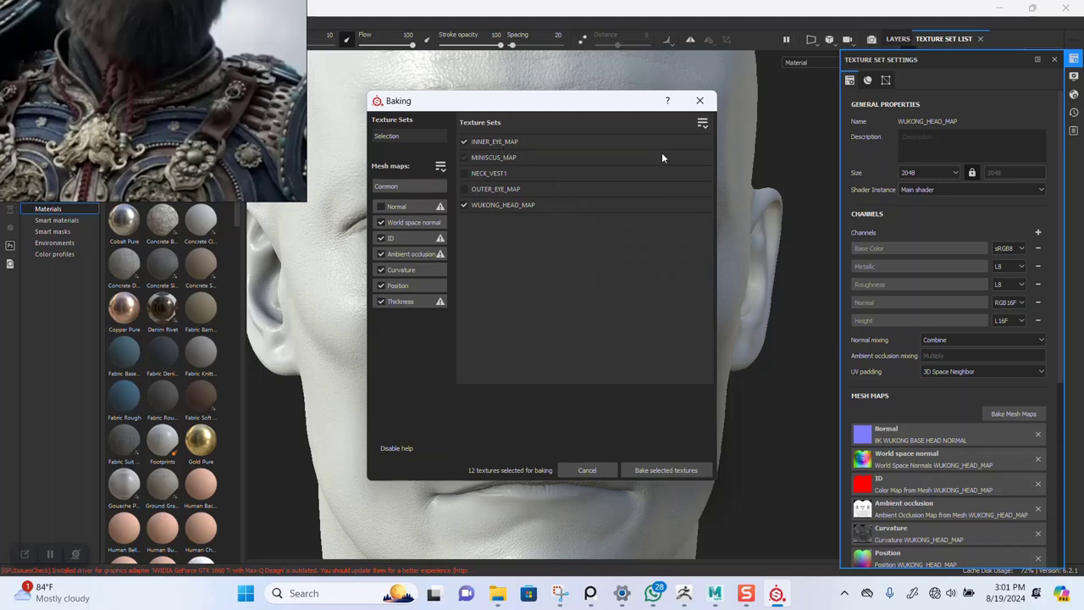
pyautogui.click(702, 123)
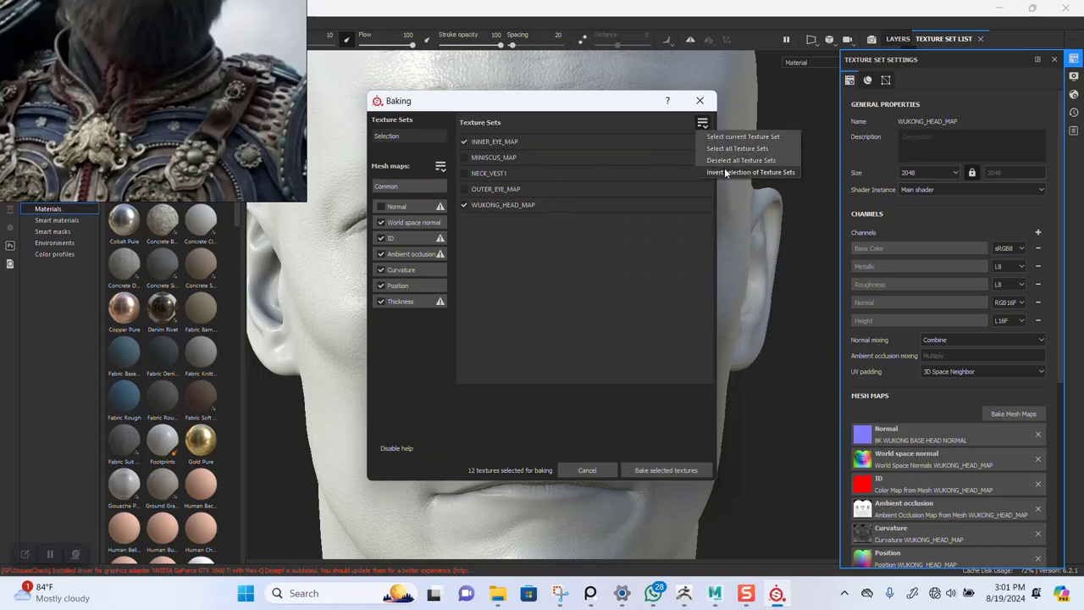
pyautogui.click(726, 173)
pyautogui.click(381, 206)
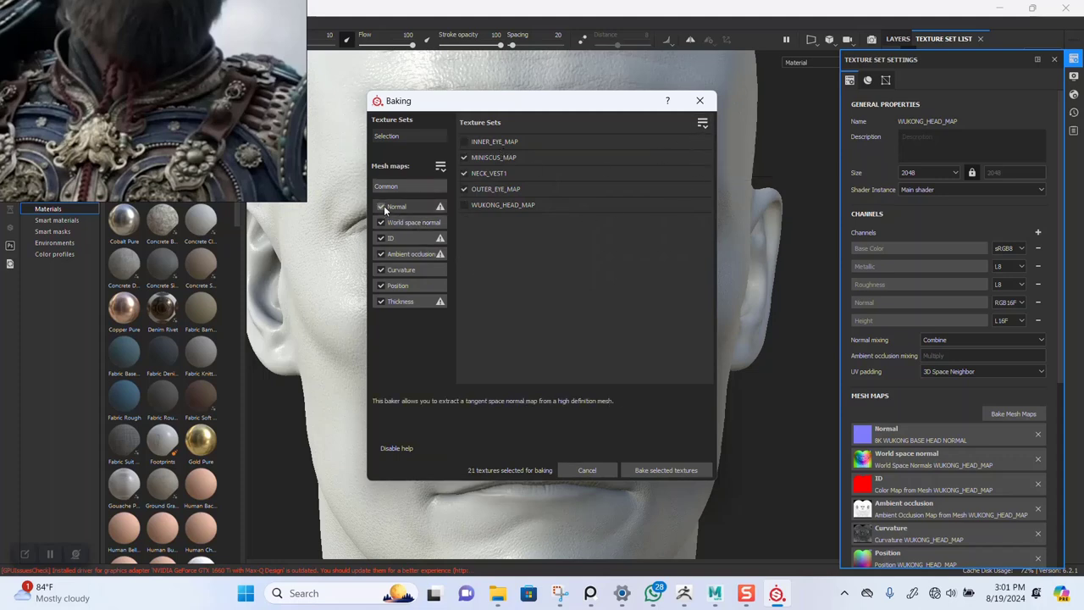
# - Set the curvature method to Generate from Mesh and bake the remaining texture sets
pyautogui.click(412, 252)
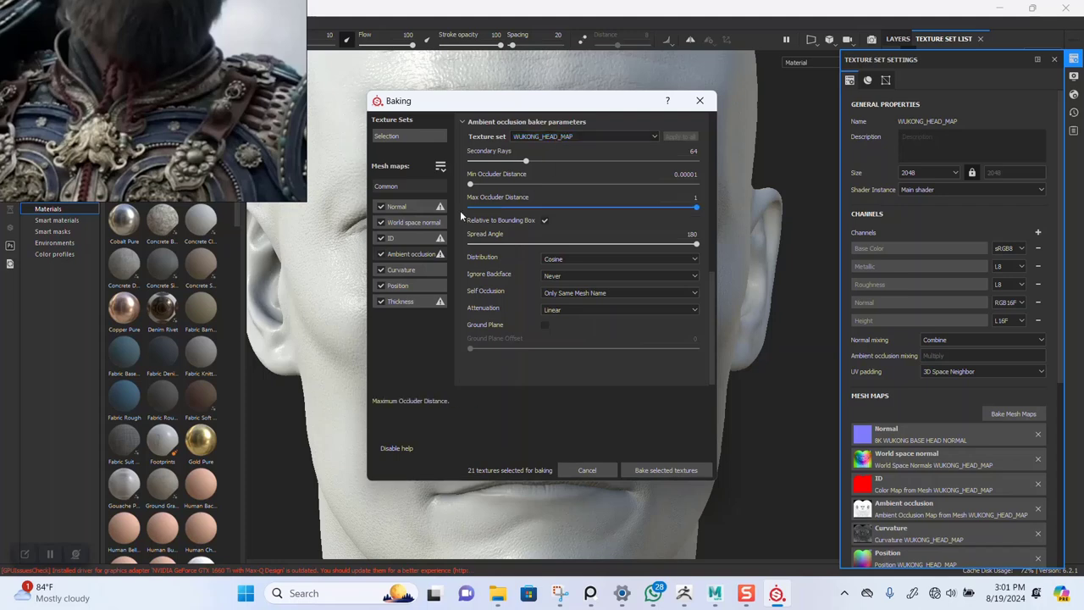
pyautogui.click(414, 268)
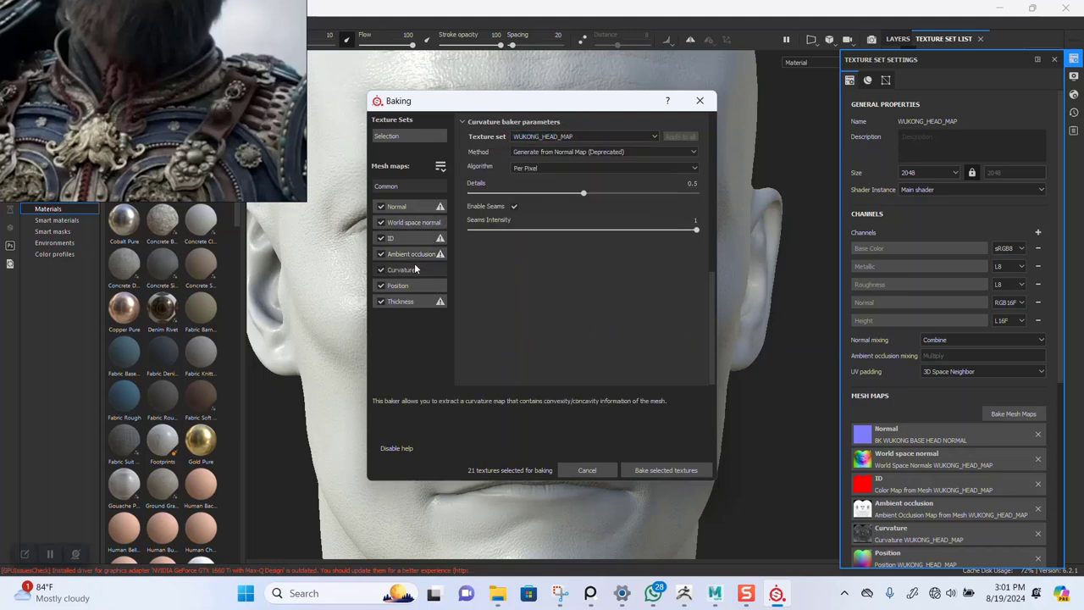
pyautogui.click(567, 153)
pyautogui.click(557, 163)
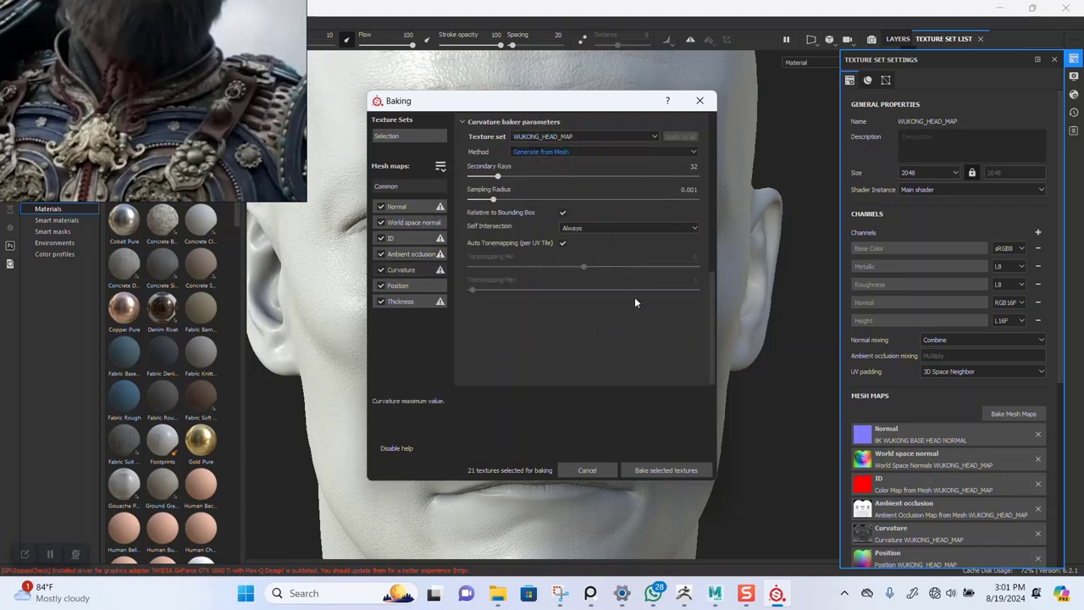
pyautogui.click(655, 470)
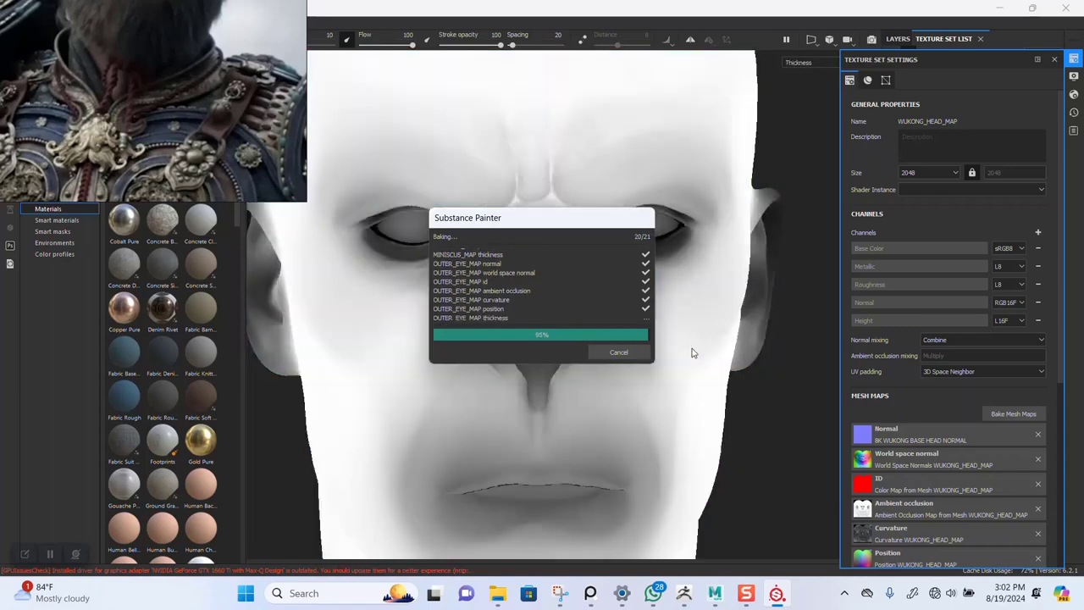
pyautogui.click(648, 351)
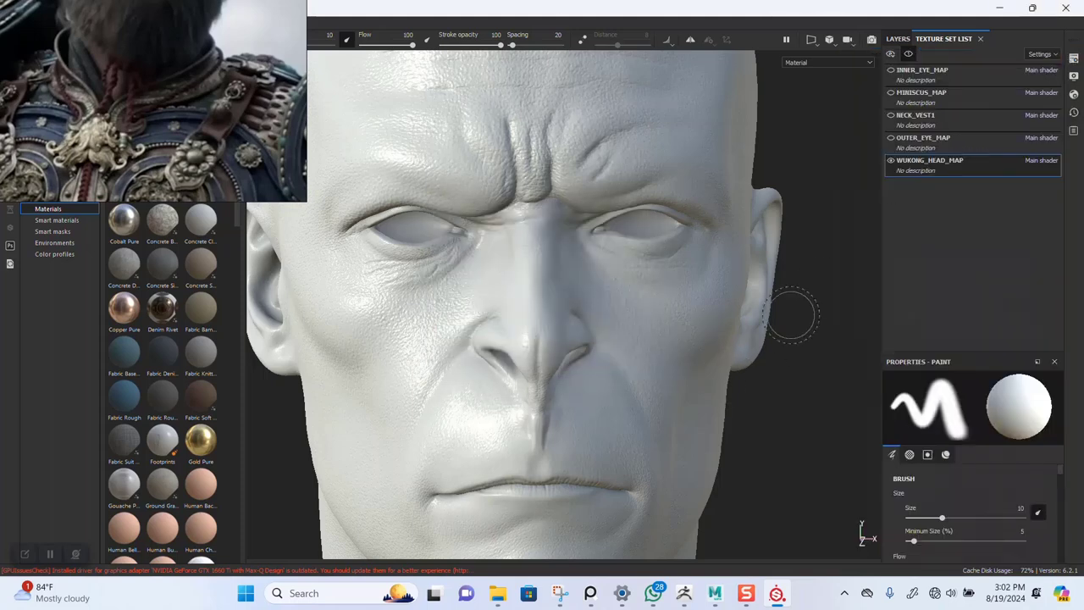
# - Save the project as 'SP WUKONG HEAD.spp' inside the WUKONG BLACK MYTH folder
pyautogui.scroll(-3, 542, 187)
pyautogui.scroll(2, 656, 271)
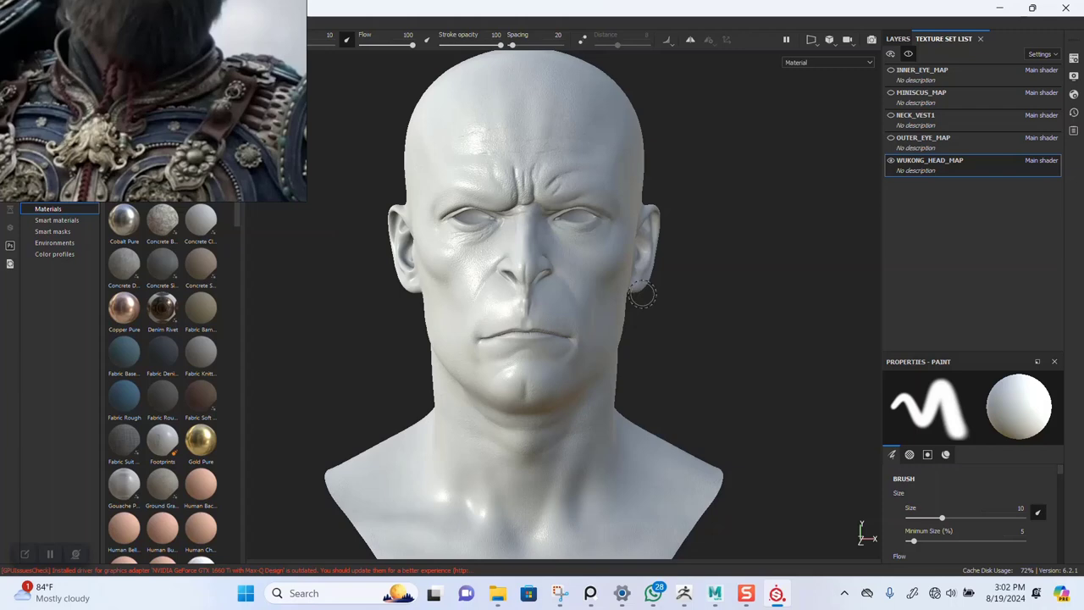
pyautogui.moveTo(642, 294)
pyautogui.keyDown('alt'); pyautogui.mouseDown()
pyautogui.moveTo(632, 324)
pyautogui.moveTo(622, 291)
pyautogui.mouseUp(); pyautogui.keyUp('alt')
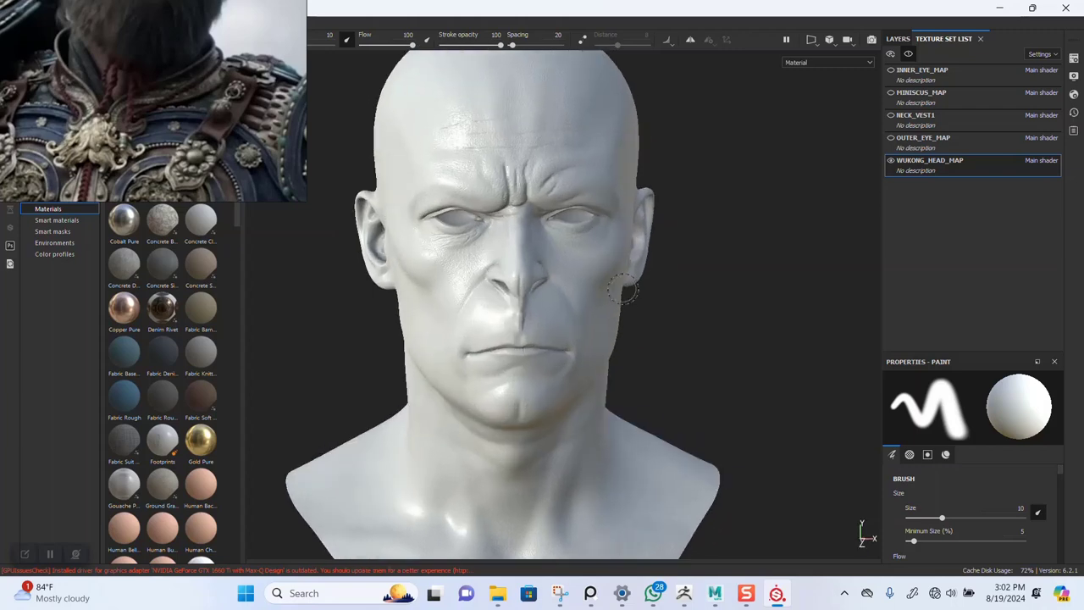
pyautogui.hotkey('ctrl', 's')
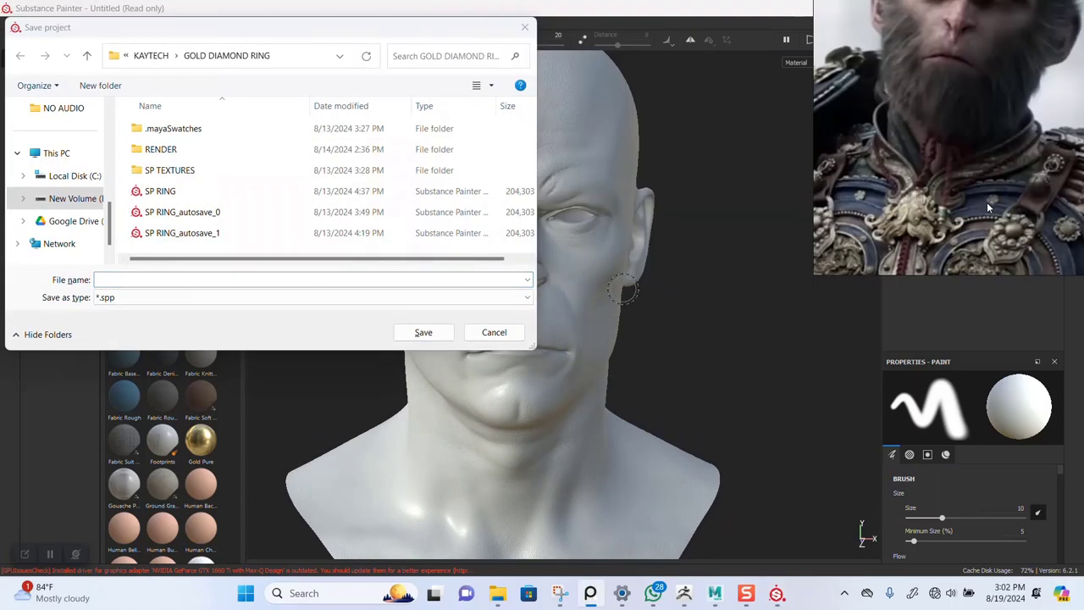
pyautogui.scroll(3, 85, 113)
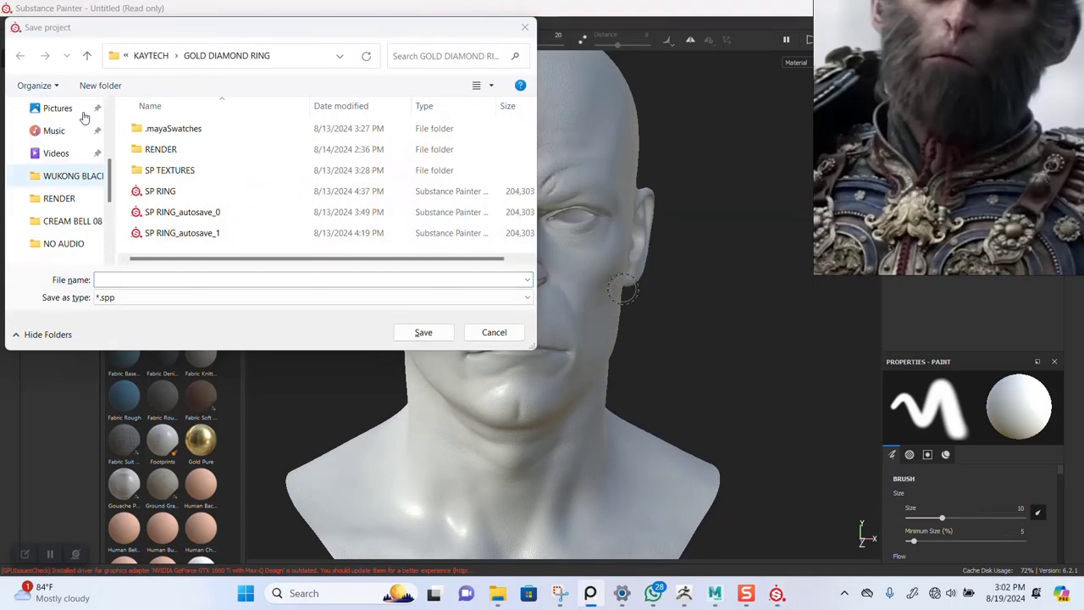
pyautogui.click(84, 175)
pyautogui.click(180, 282)
pyautogui.write('WU')
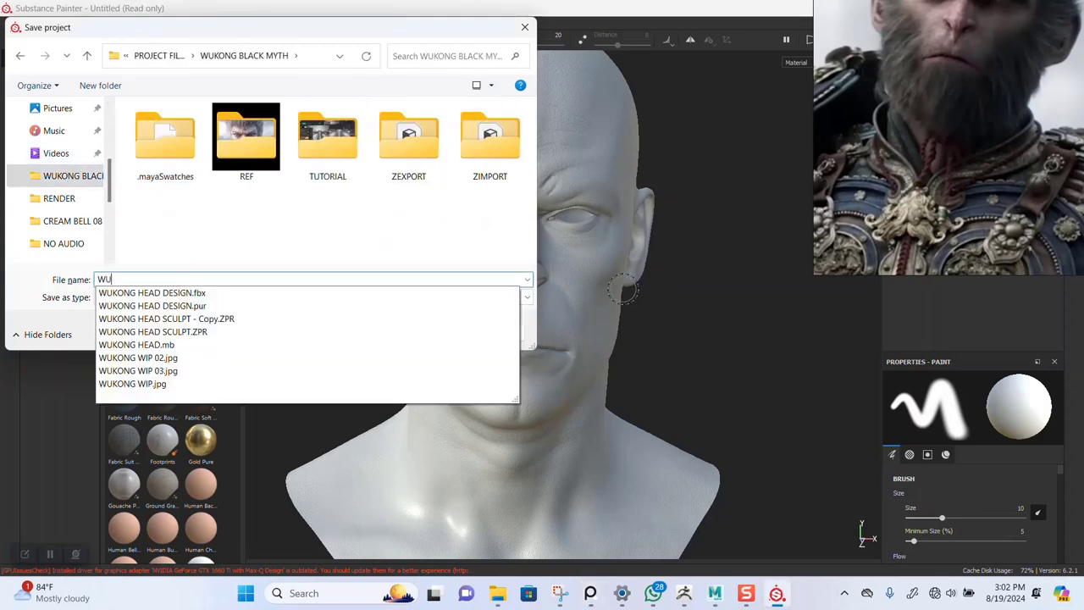
pyautogui.write('KONG HEAD')
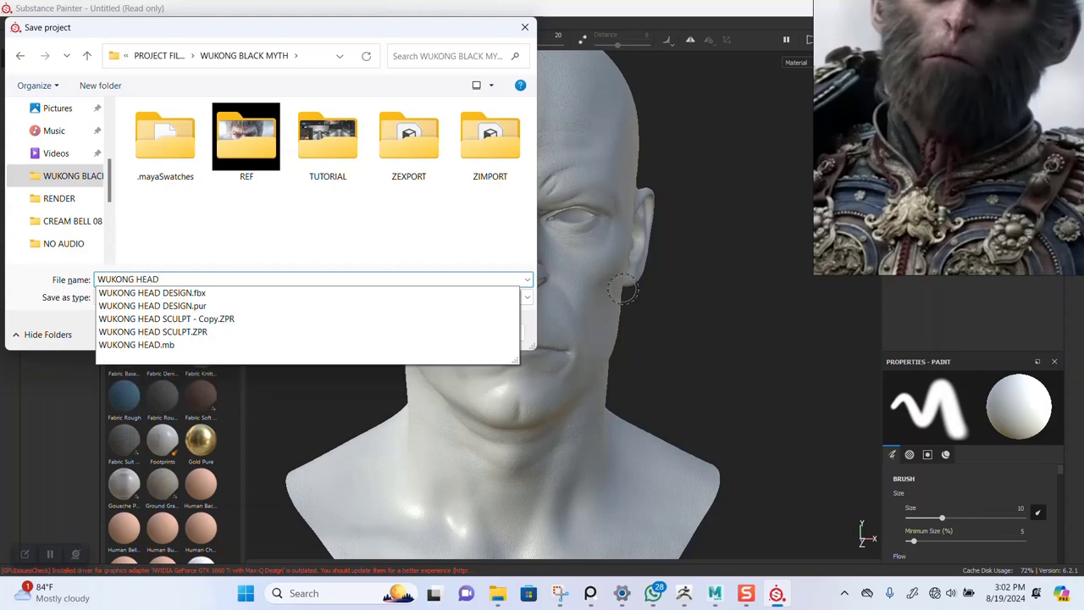
pyautogui.press('Home')
pyautogui.write('SP')
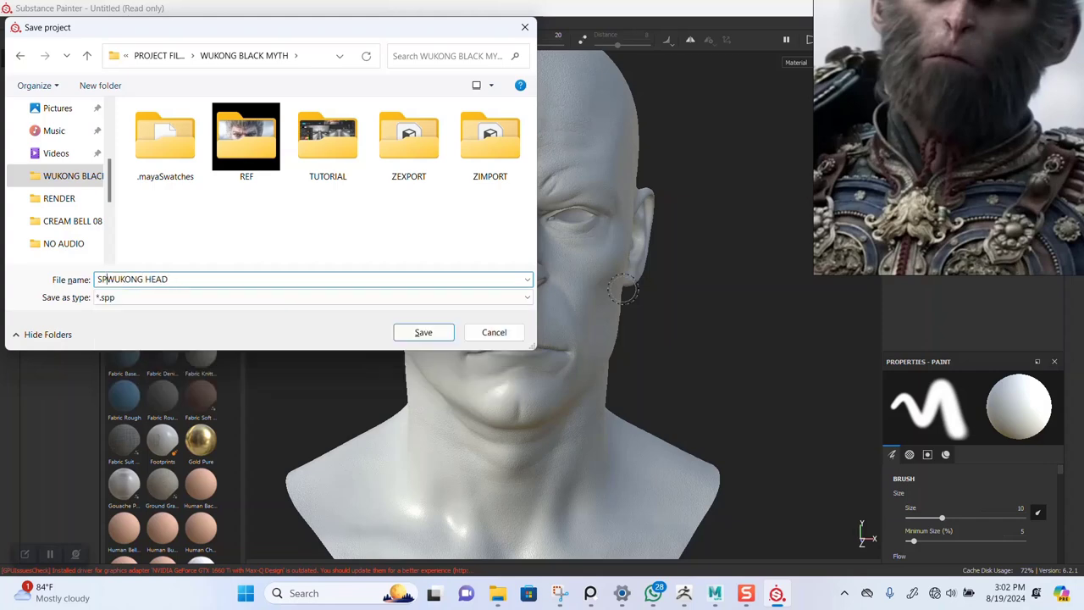
pyautogui.press('Return')
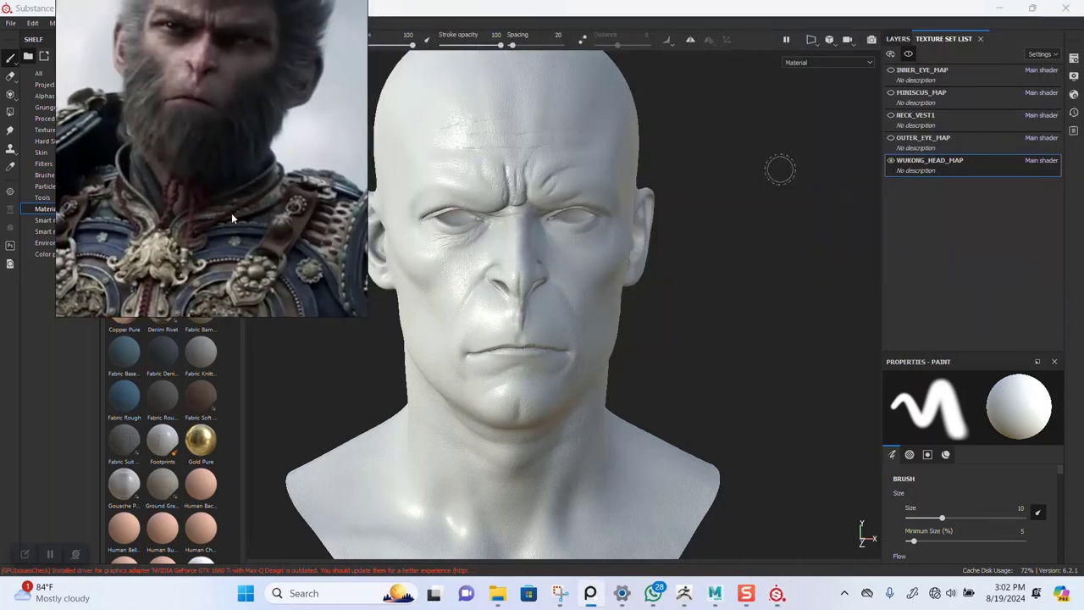
# - Make NECK_VEST1 visible on the bust, turn it to a frontal view, and save again
pyautogui.click(907, 53)
pyautogui.keyDown('alt'); pyautogui.moveTo(608, 326); pyautogui.dragTo(569, 305); pyautogui.keyUp('alt')
pyautogui.rightClick(585, 283)
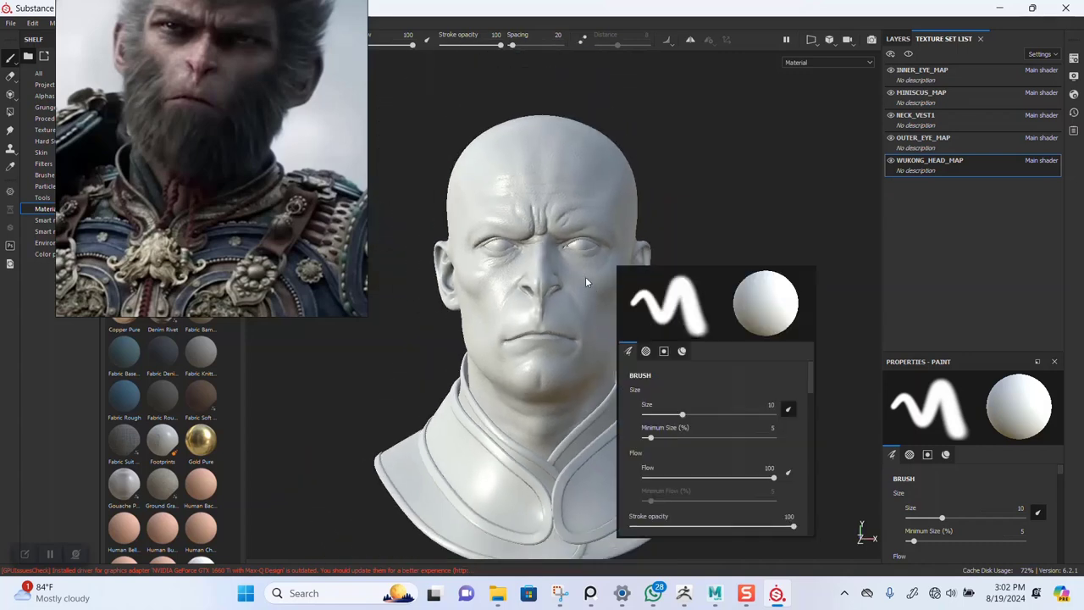
pyautogui.scroll(1, 628, 276)
pyautogui.keyDown('alt'); pyautogui.moveTo(628, 277); pyautogui.dragTo(584, 292); pyautogui.keyUp('alt')
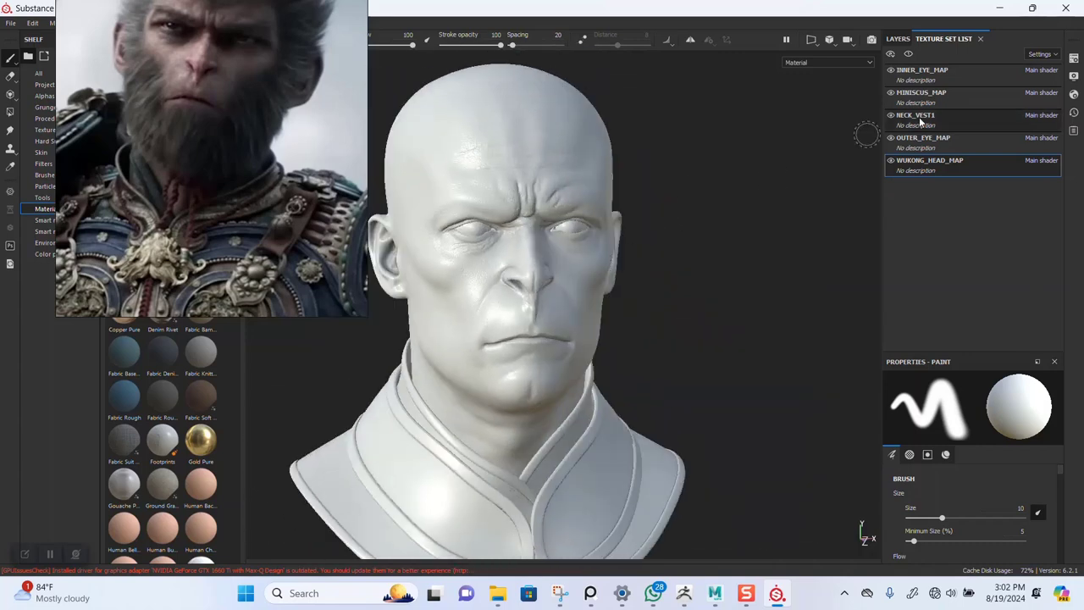
pyautogui.moveTo(668, 194); pyautogui.dragTo(717, 220, button='middle')
pyautogui.keyDown('alt'); pyautogui.moveTo(759, 234); pyautogui.dragTo(668, 240); pyautogui.keyUp('alt')
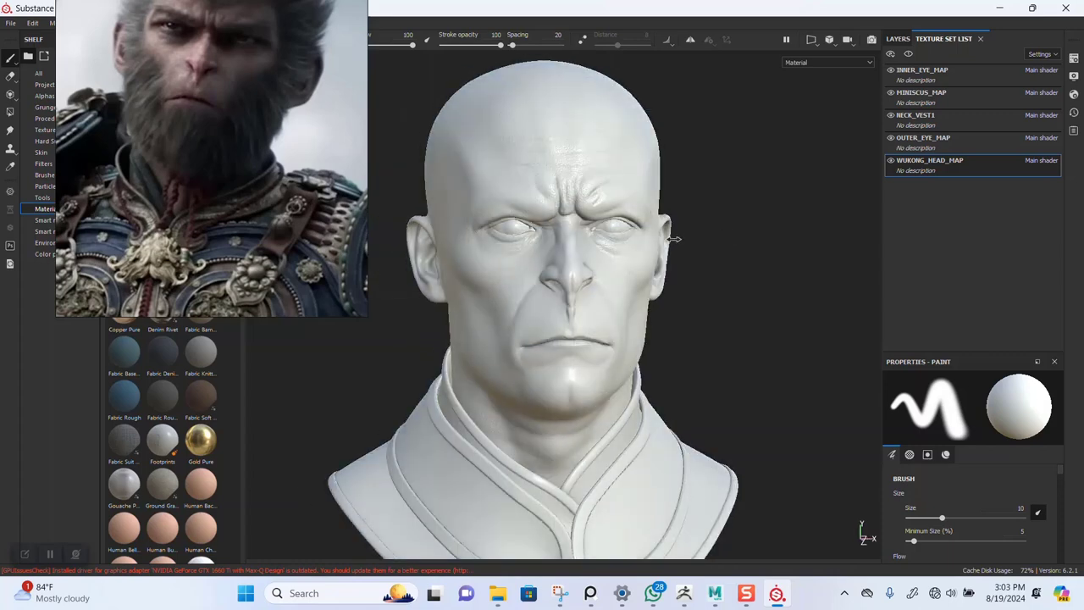
pyautogui.hotkey('ctrl', 's')
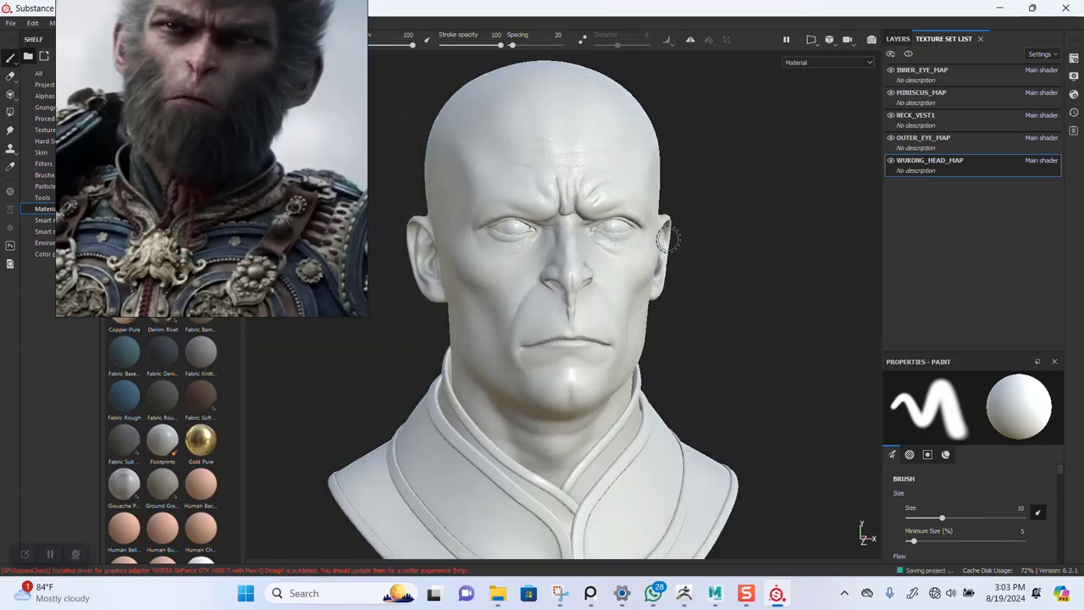